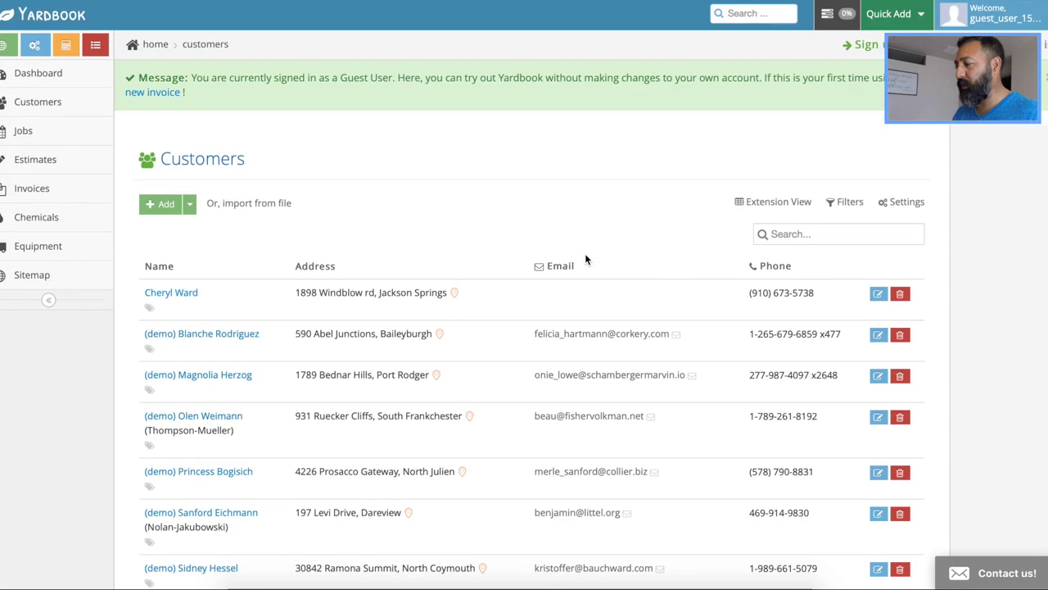
{"action": "scroll", "coordinate": [585, 255], "scroll_direction": "down", "scroll_amount": 1}
Open the Quick Add list of record types twice and close it without adding anything
{"action": "scroll", "coordinate": [585, 255], "scroll_direction": "up", "scroll_amount": 1}
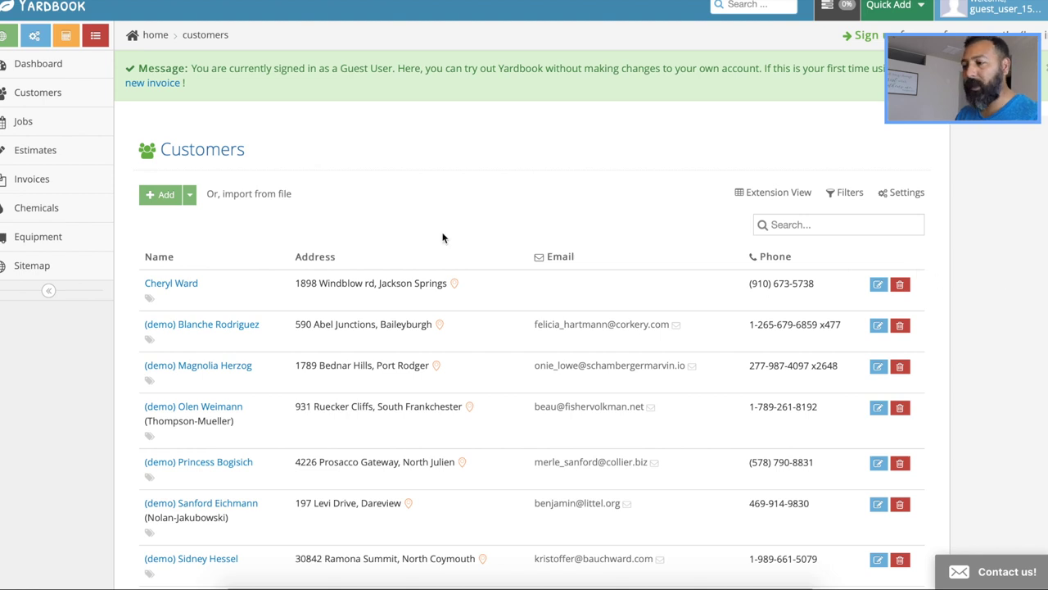
{"action": "scroll", "coordinate": [443, 238], "scroll_direction": "up", "scroll_amount": 1}
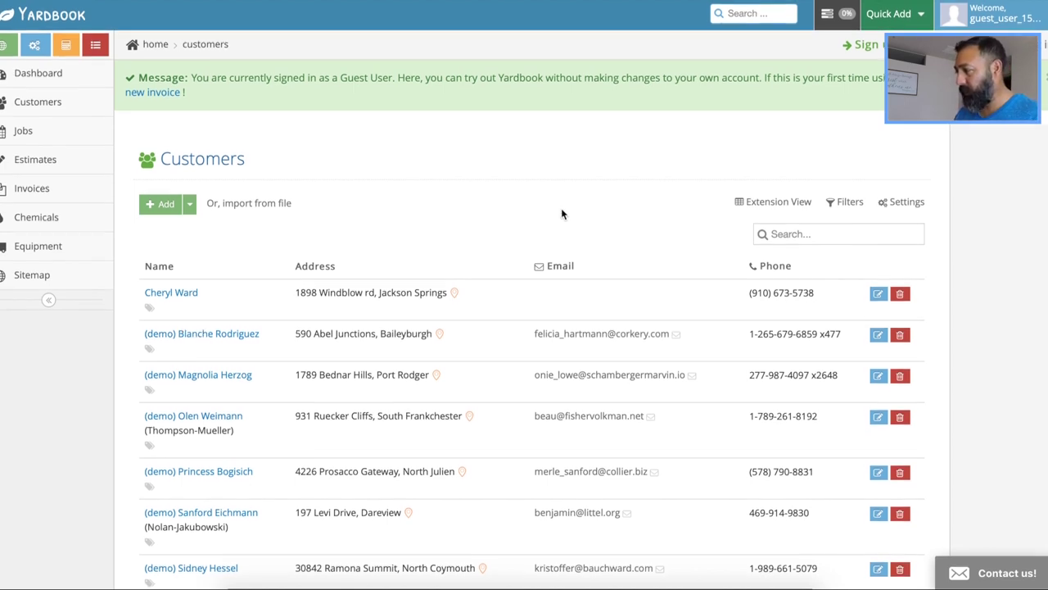
{"action": "left_click", "coordinate": [921, 15]}
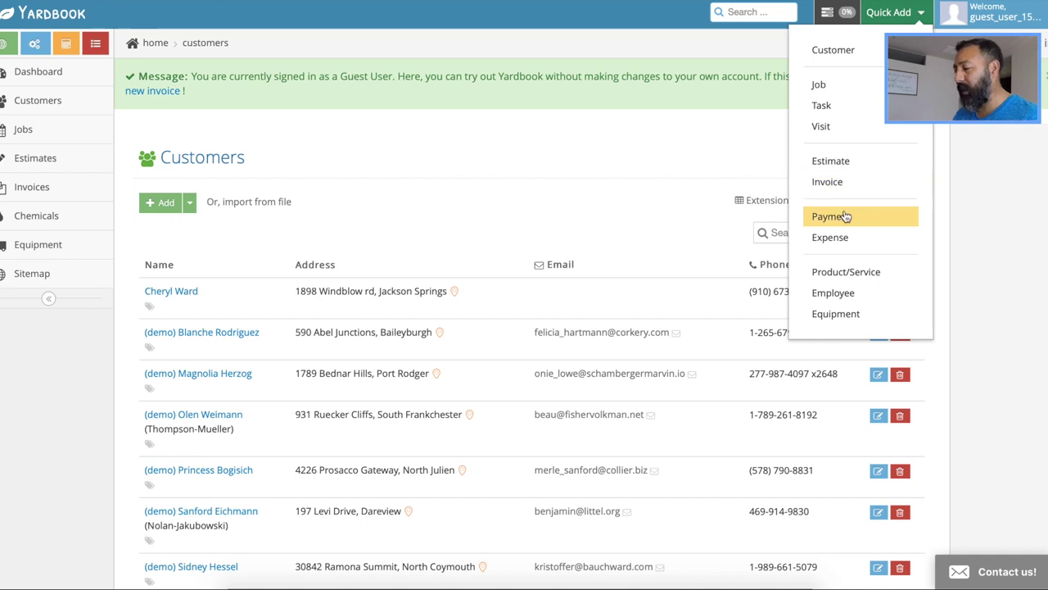
{"action": "left_click", "coordinate": [977, 210]}
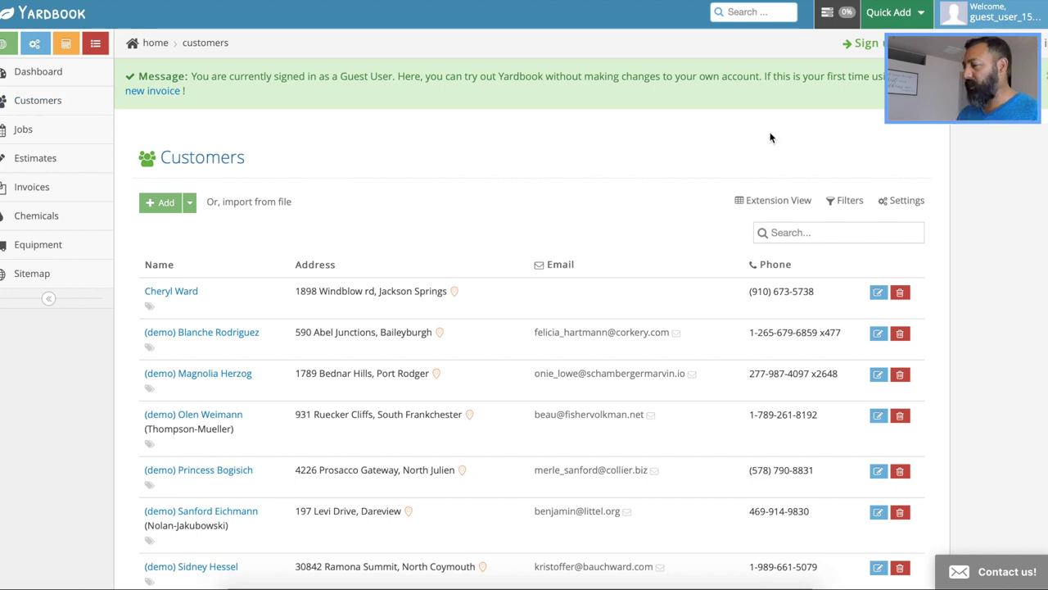
{"action": "left_click", "coordinate": [912, 13]}
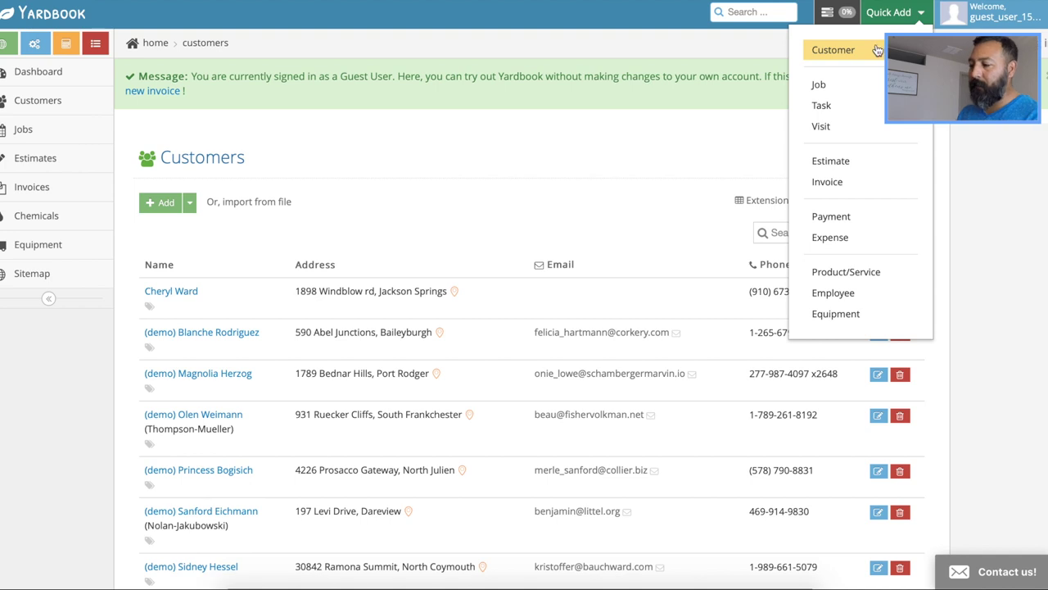
{"action": "left_click", "coordinate": [620, 13]}
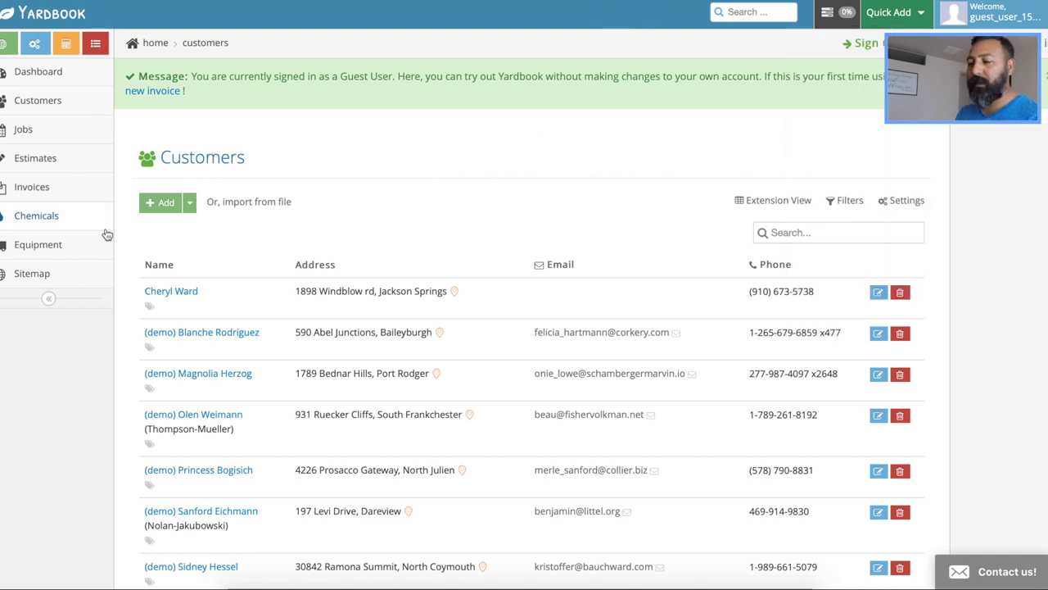
Open the empty Add a new customer form from the Customers page
{"action": "left_click", "coordinate": [159, 212]}
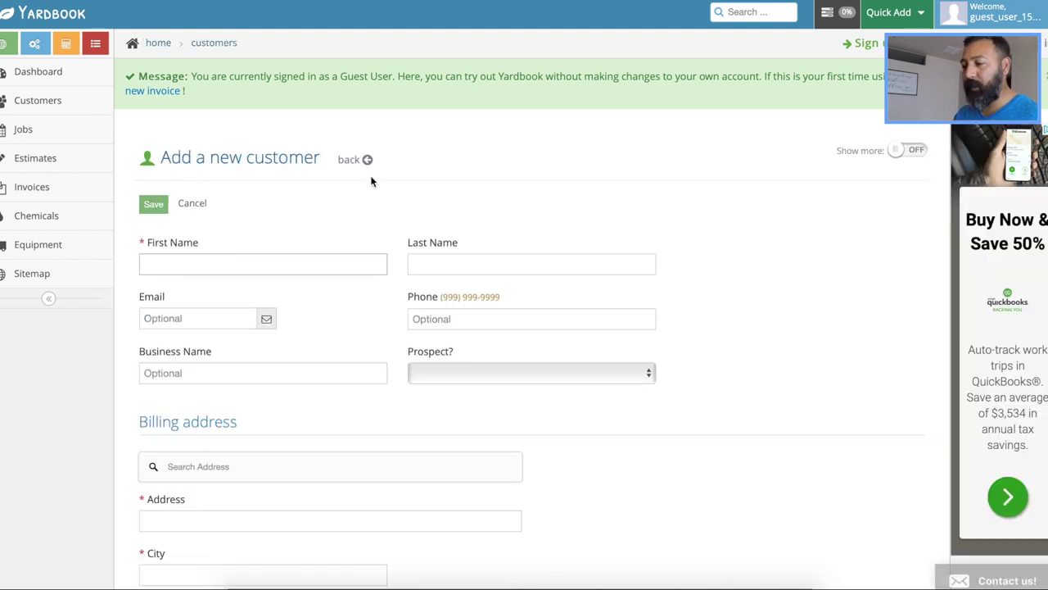
{"action": "scroll", "coordinate": [798, 260], "scroll_direction": "down", "scroll_amount": 1}
{"action": "scroll", "coordinate": [799, 264], "scroll_direction": "down", "scroll_amount": 3}
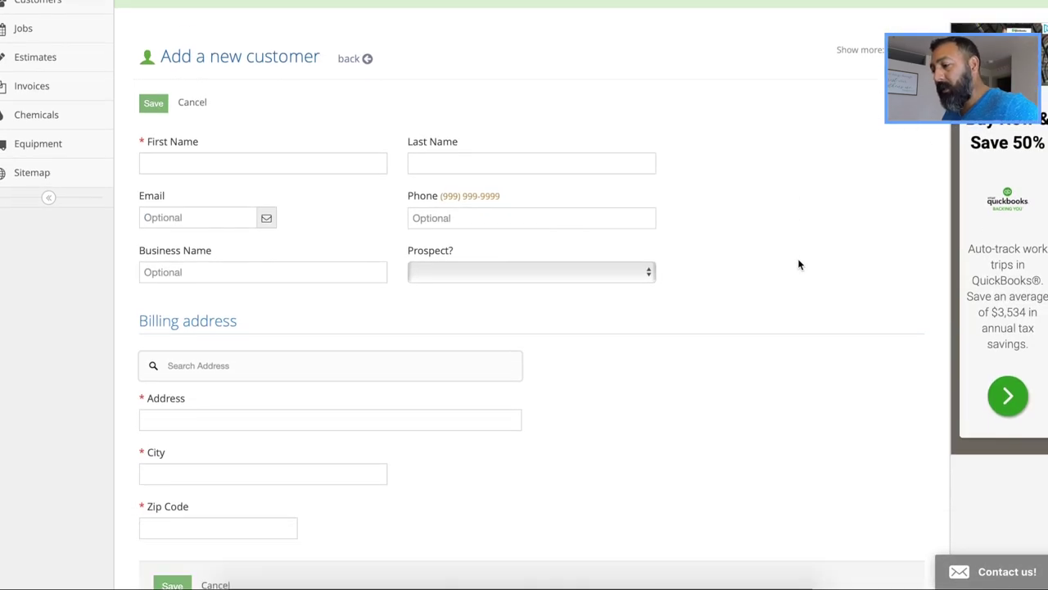
{"action": "scroll", "coordinate": [799, 265], "scroll_direction": "up", "scroll_amount": 2}
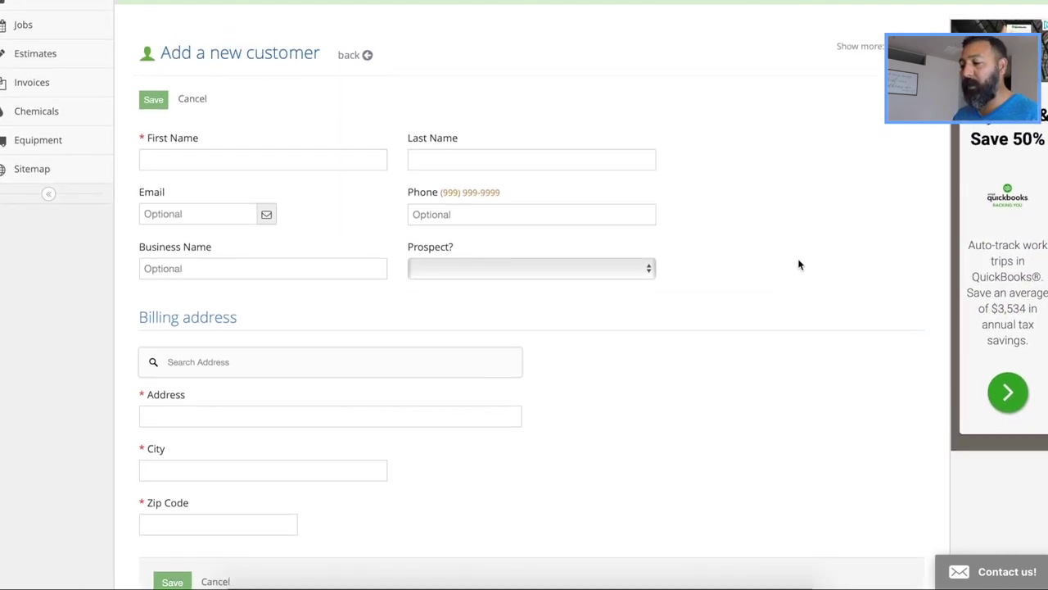
{"action": "scroll", "coordinate": [800, 264], "scroll_direction": "up", "scroll_amount": 1}
{"action": "scroll", "coordinate": [799, 263], "scroll_direction": "down", "scroll_amount": 1}
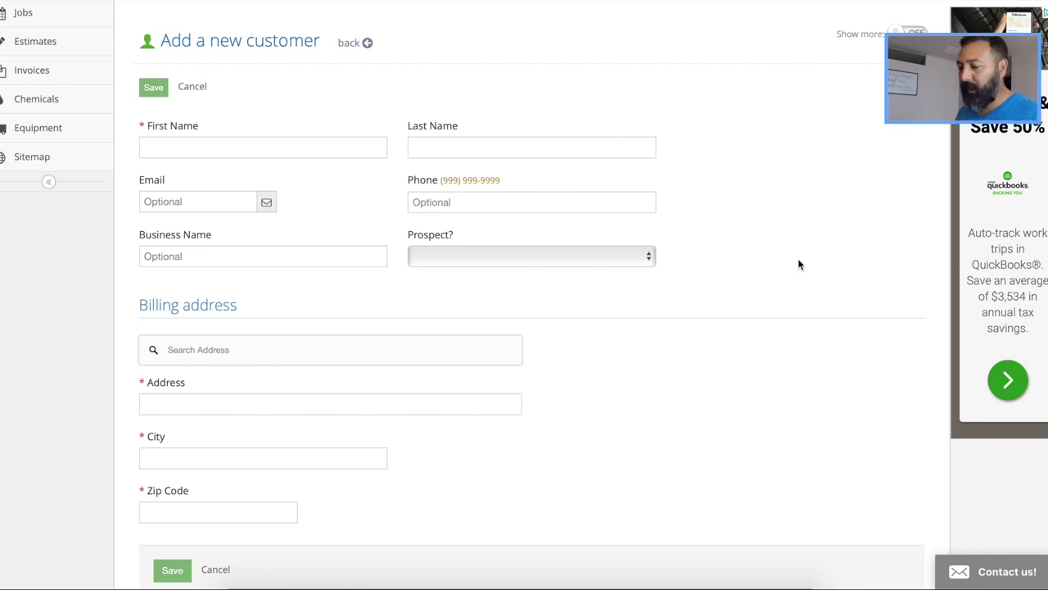
{"action": "scroll", "coordinate": [800, 264], "scroll_direction": "down", "scroll_amount": 4}
{"action": "scroll", "coordinate": [799, 264], "scroll_direction": "up", "scroll_amount": 4}
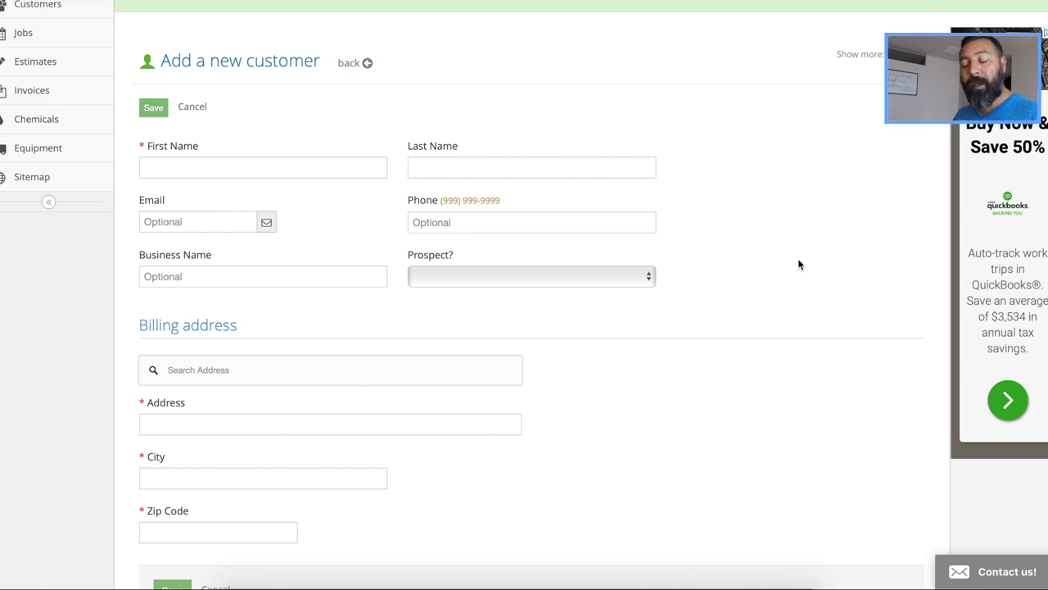
{"action": "scroll", "coordinate": [799, 264], "scroll_direction": "up", "scroll_amount": 1}
Type the customer's first name, last name, e-mail address and phone number into the form
{"action": "left_click", "coordinate": [254, 207]}
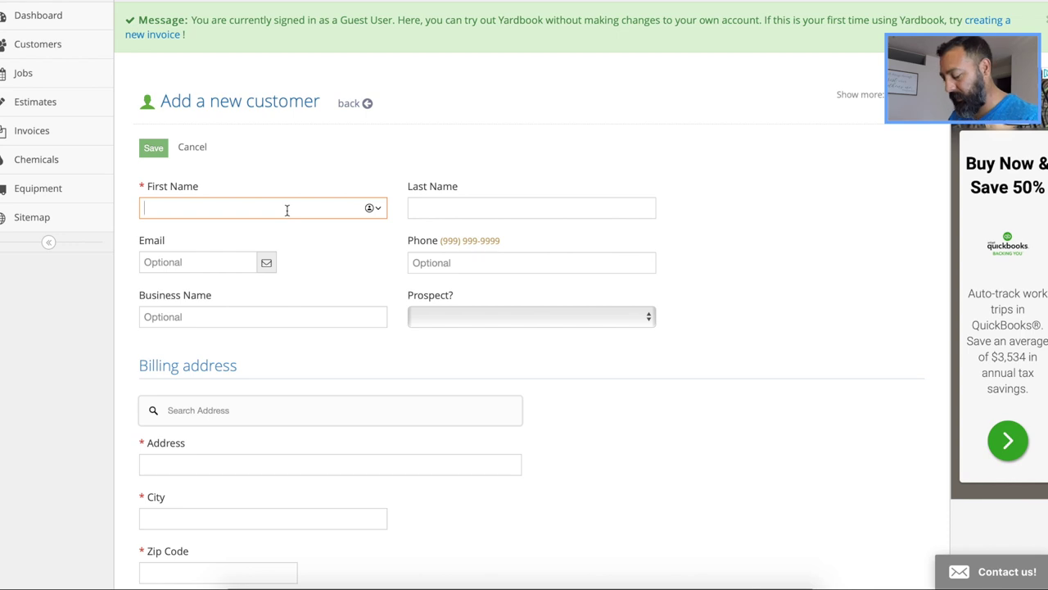
{"action": "type", "text": "Ma"}
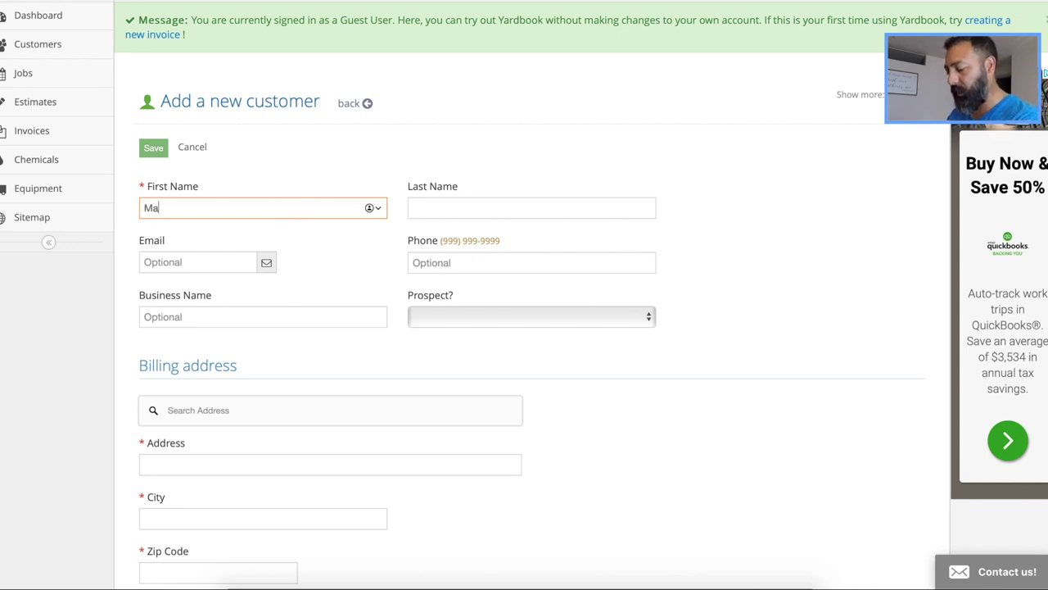
{"action": "type", "text": "rky"}
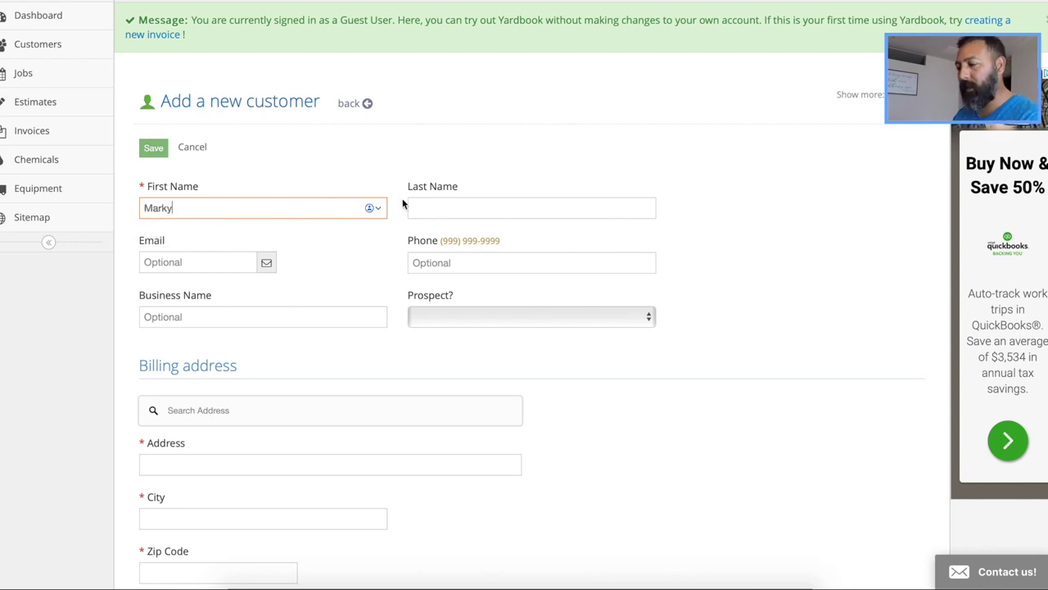
{"action": "left_click", "coordinate": [505, 212]}
{"action": "type", "text": "B"}
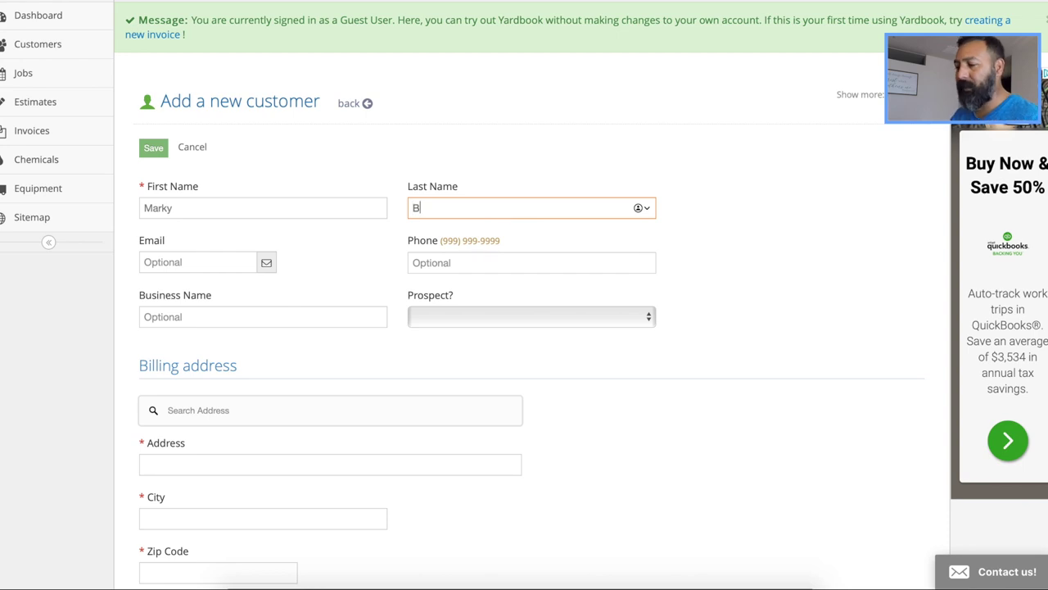
{"action": "left_click", "coordinate": [145, 269]}
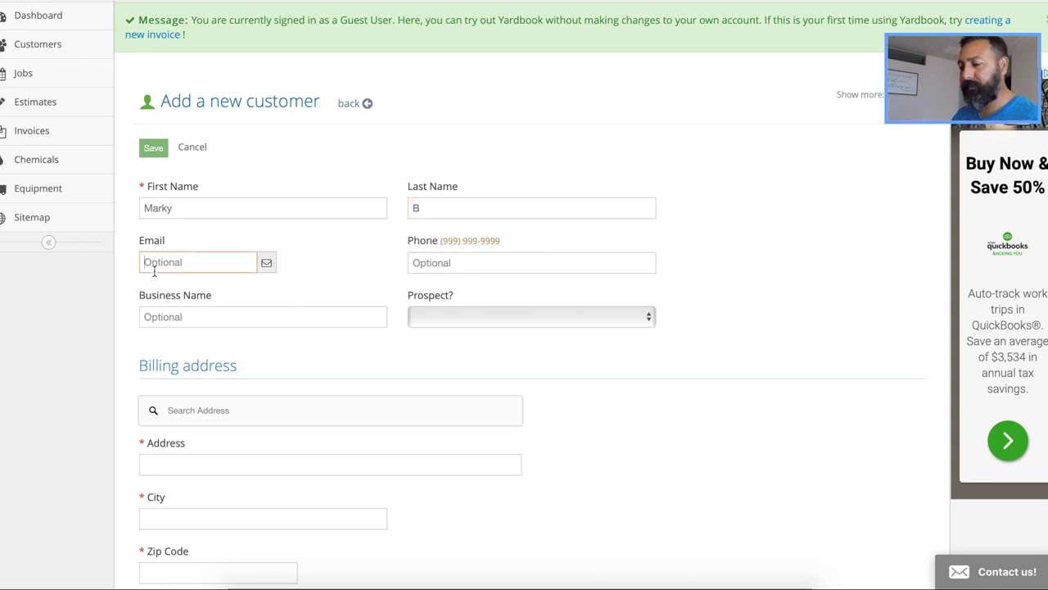
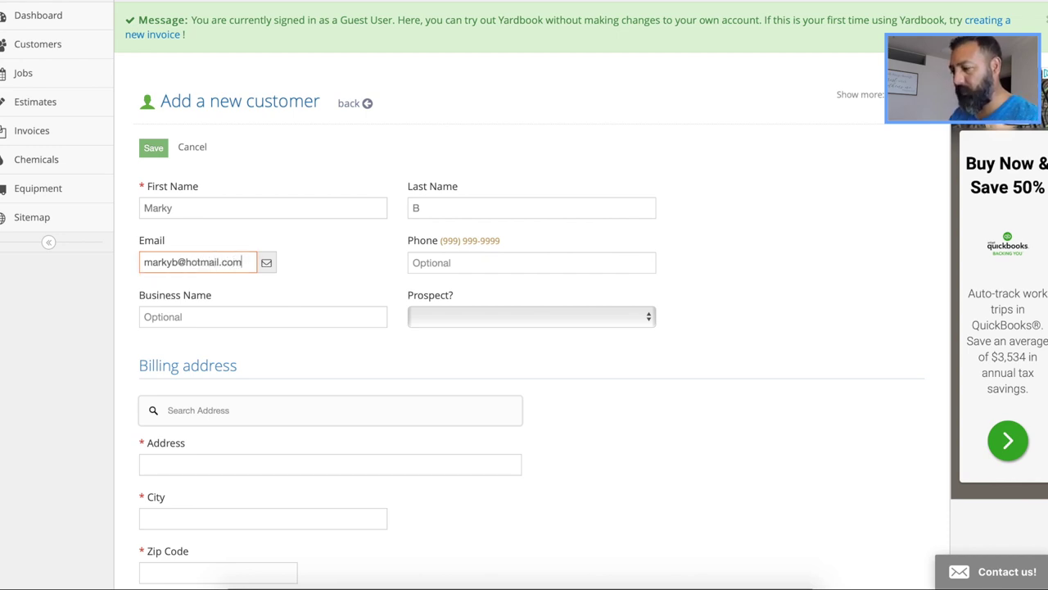
{"action": "left_click", "coordinate": [451, 263]}
{"action": "type", "text": "555) 555-55"}
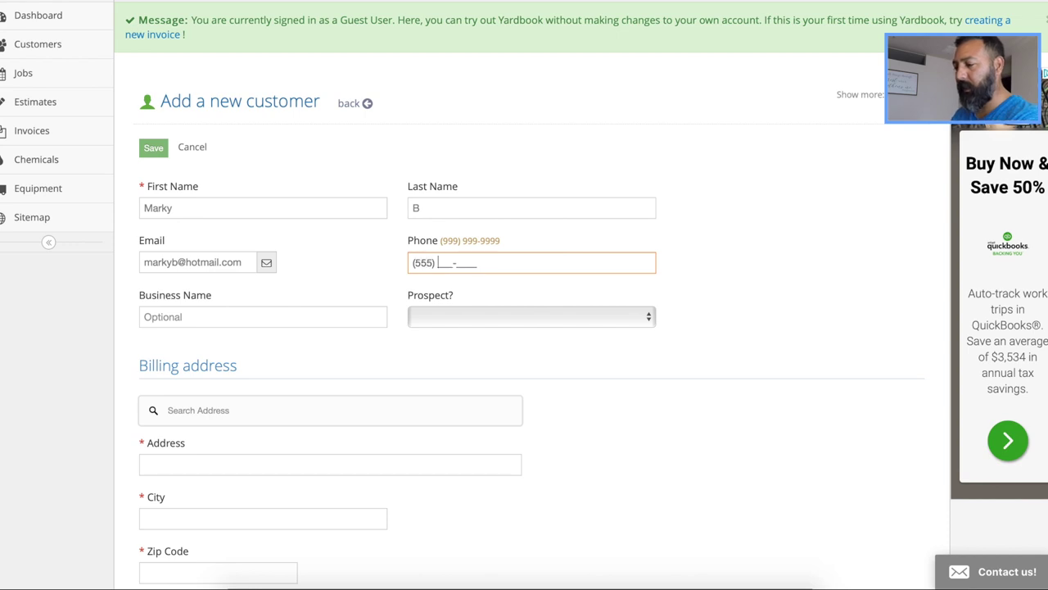
{"action": "type", "text": "55"}
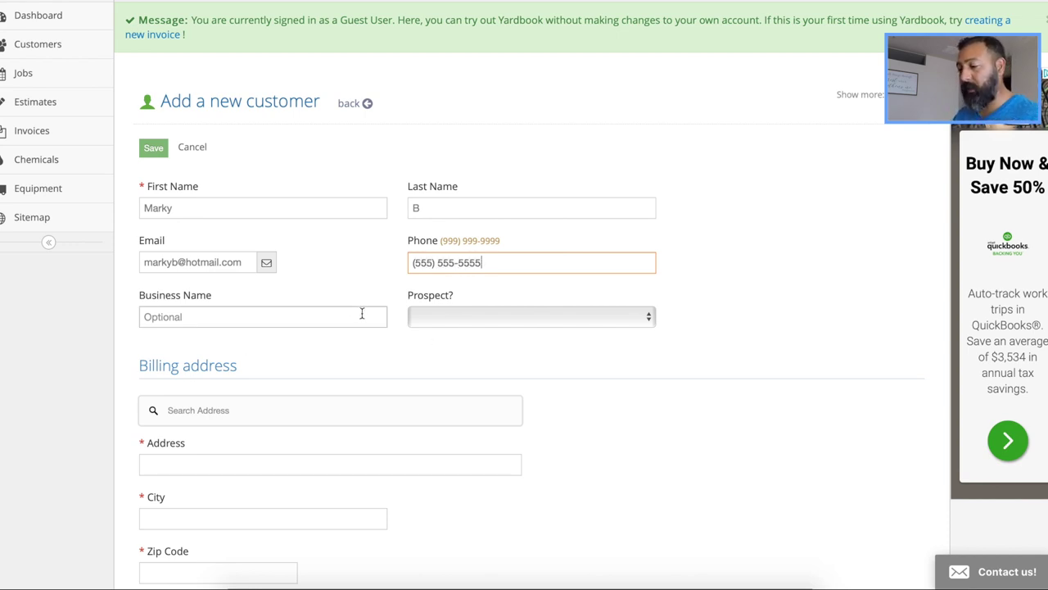
{"action": "scroll", "coordinate": [328, 322], "scroll_direction": "down", "scroll_amount": 1}
Set the customer's Prospect status to Yes
{"action": "left_click", "coordinate": [257, 255]}
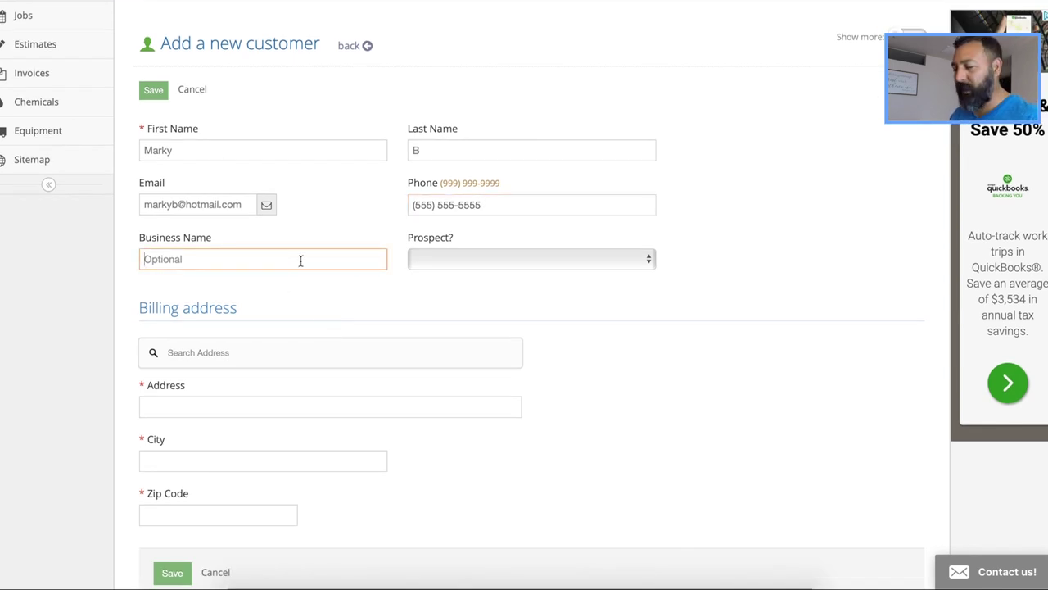
{"action": "left_click", "coordinate": [540, 253]}
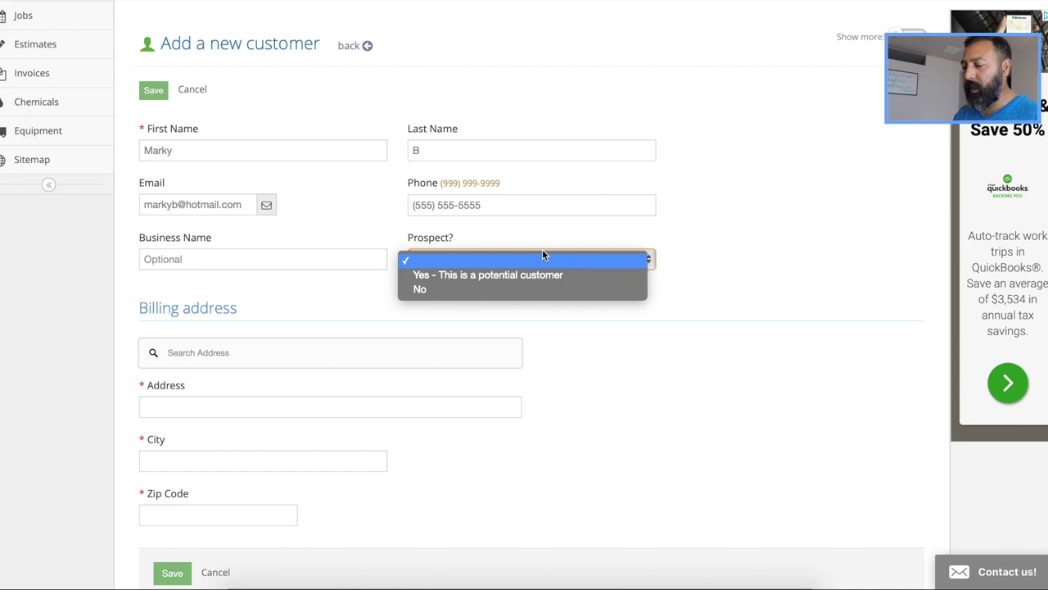
{"action": "left_click", "coordinate": [545, 277]}
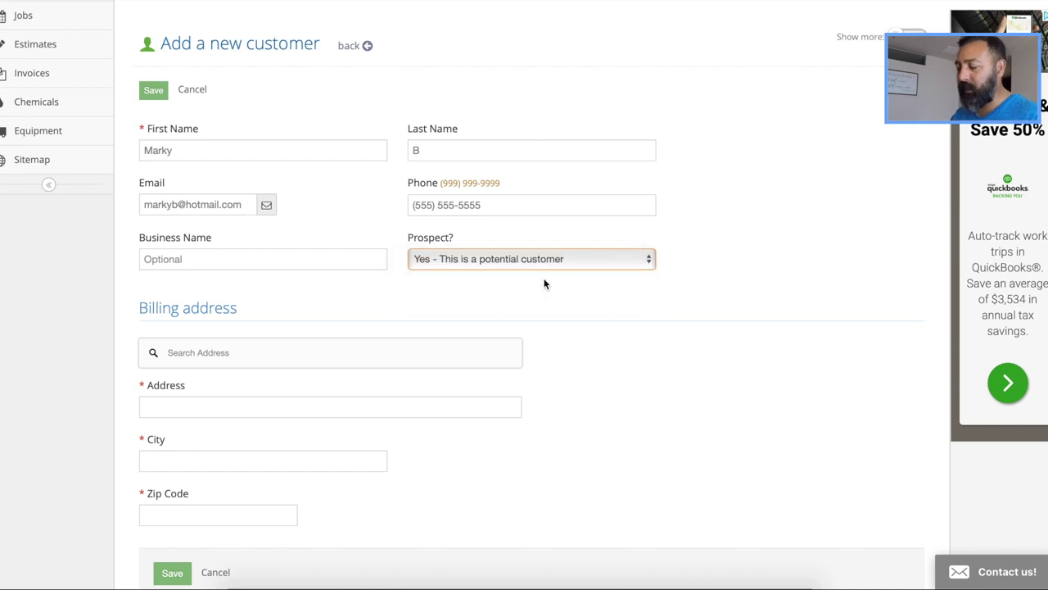
{"action": "left_click", "coordinate": [717, 290]}
{"action": "scroll", "coordinate": [696, 140], "scroll_direction": "down", "scroll_amount": 2}
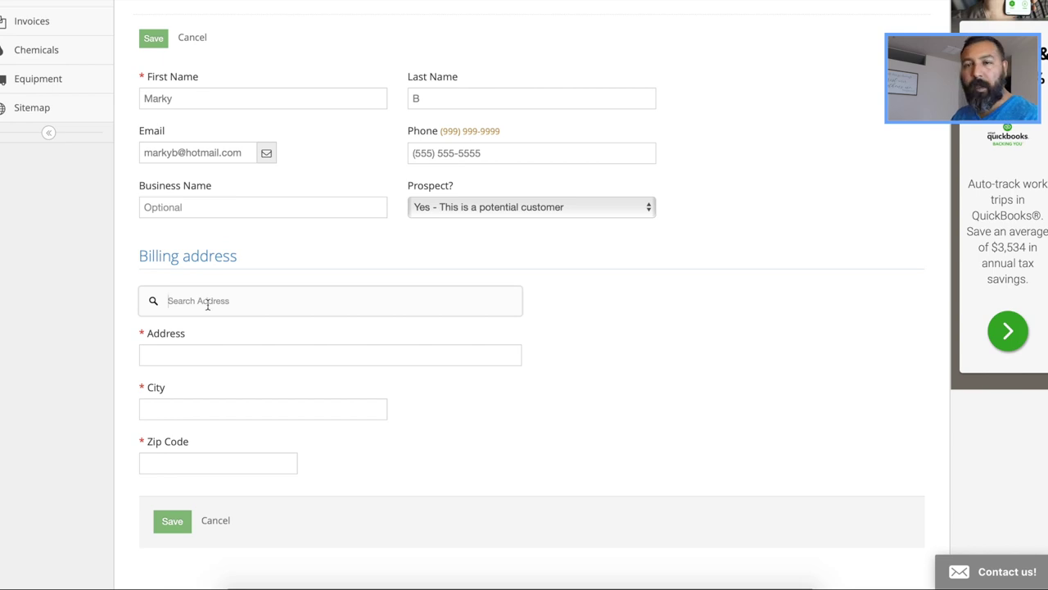
Fill the billing street, city and zip by picking the matching address suggestion
{"action": "left_click", "coordinate": [207, 305]}
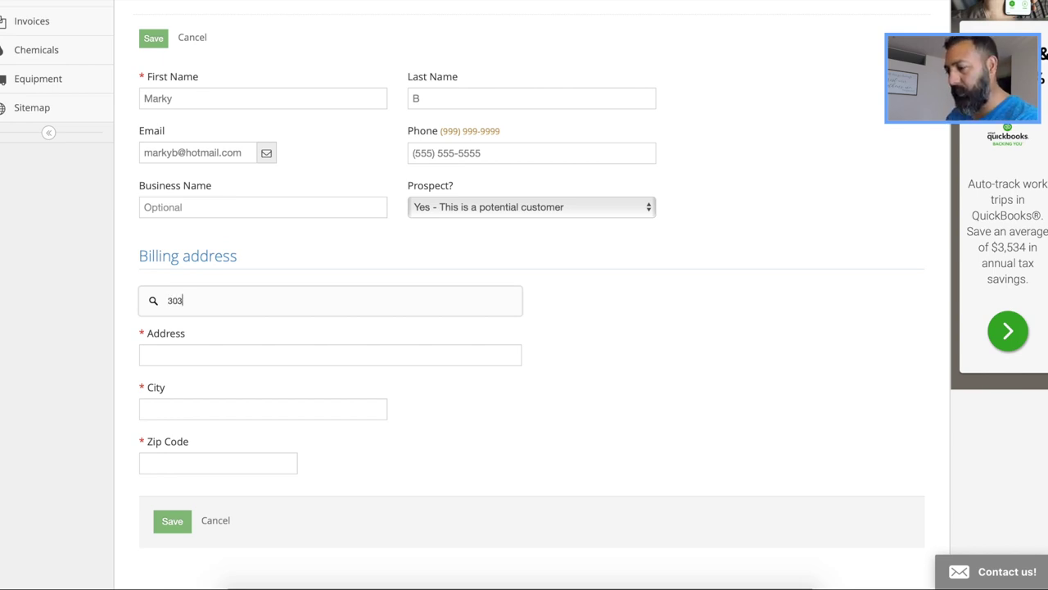
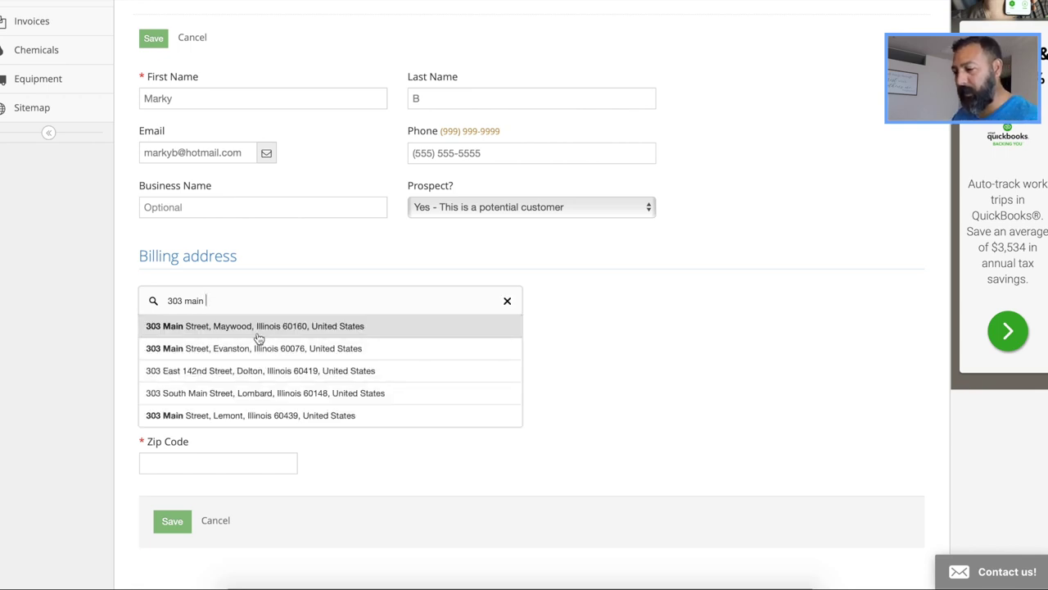
{"action": "left_click", "coordinate": [380, 333]}
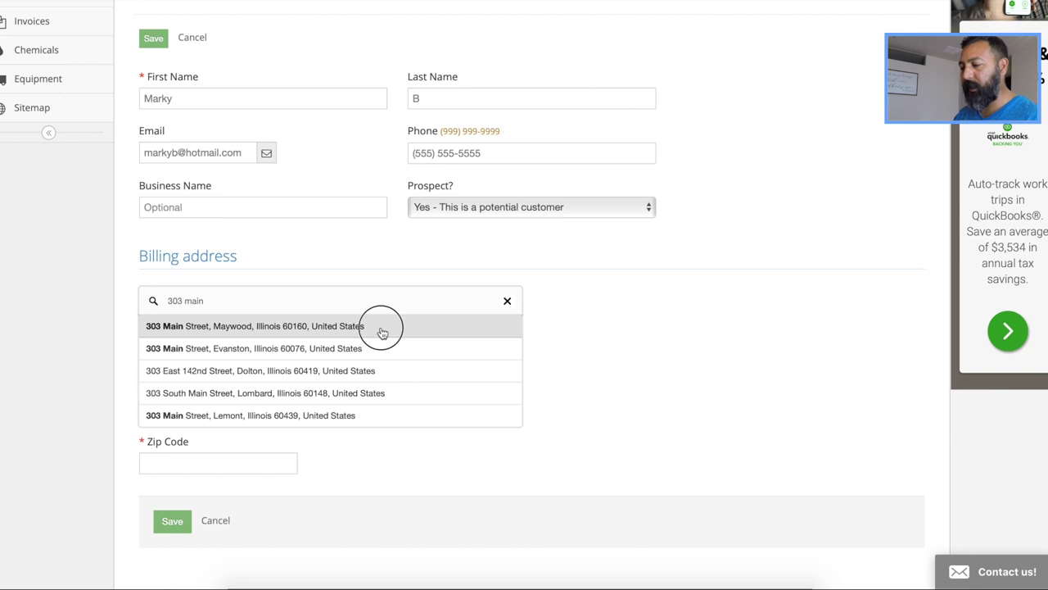
{"action": "scroll", "coordinate": [615, 328], "scroll_direction": "down", "scroll_amount": 3}
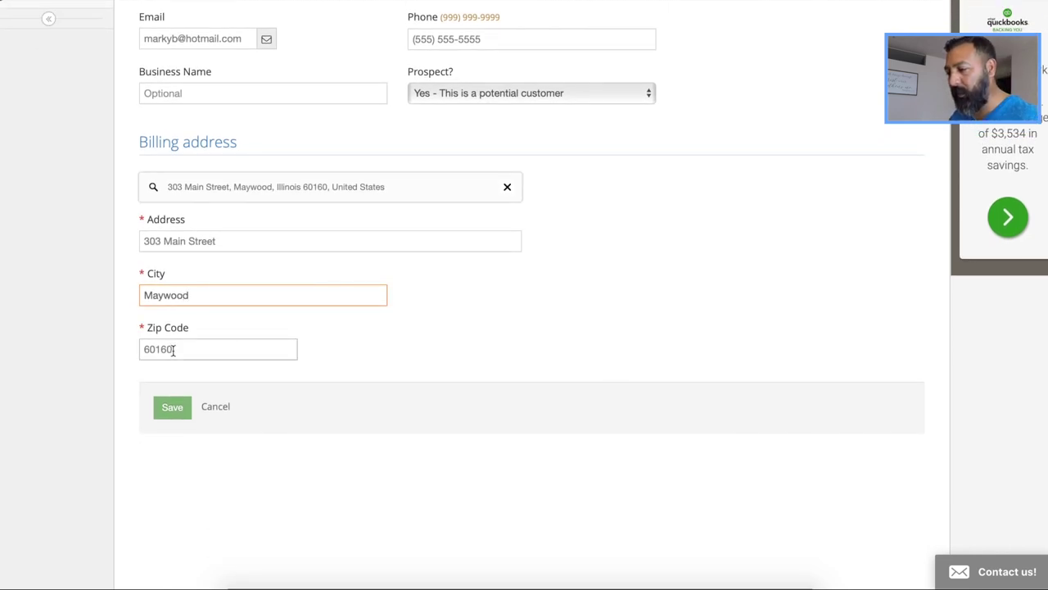
{"action": "scroll", "coordinate": [335, 336], "scroll_direction": "up", "scroll_amount": 2}
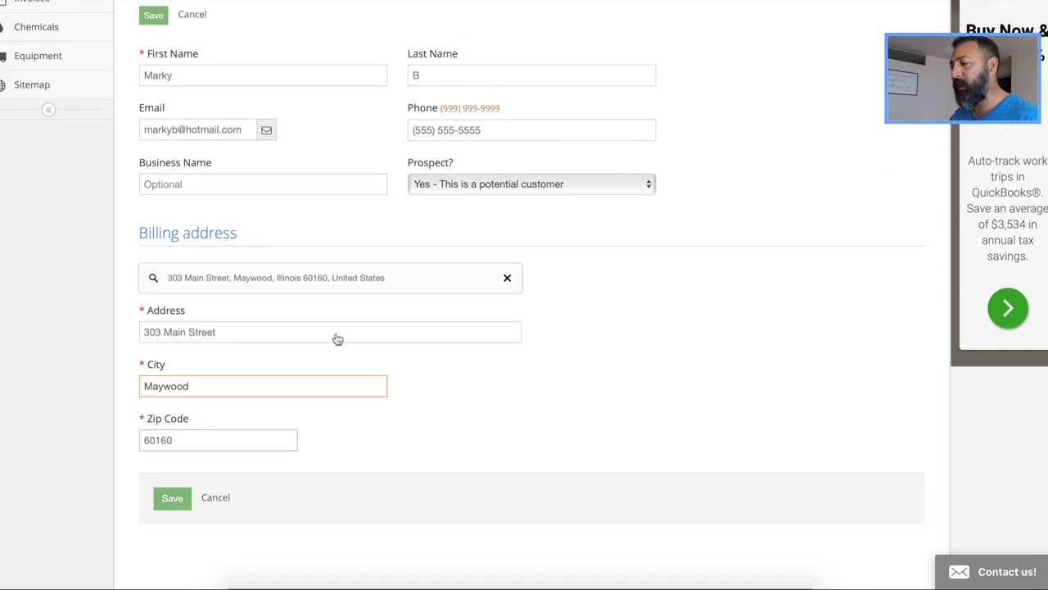
{"action": "scroll", "coordinate": [336, 334], "scroll_direction": "up", "scroll_amount": 2}
{"action": "scroll", "coordinate": [334, 337], "scroll_direction": "down", "scroll_amount": 7}
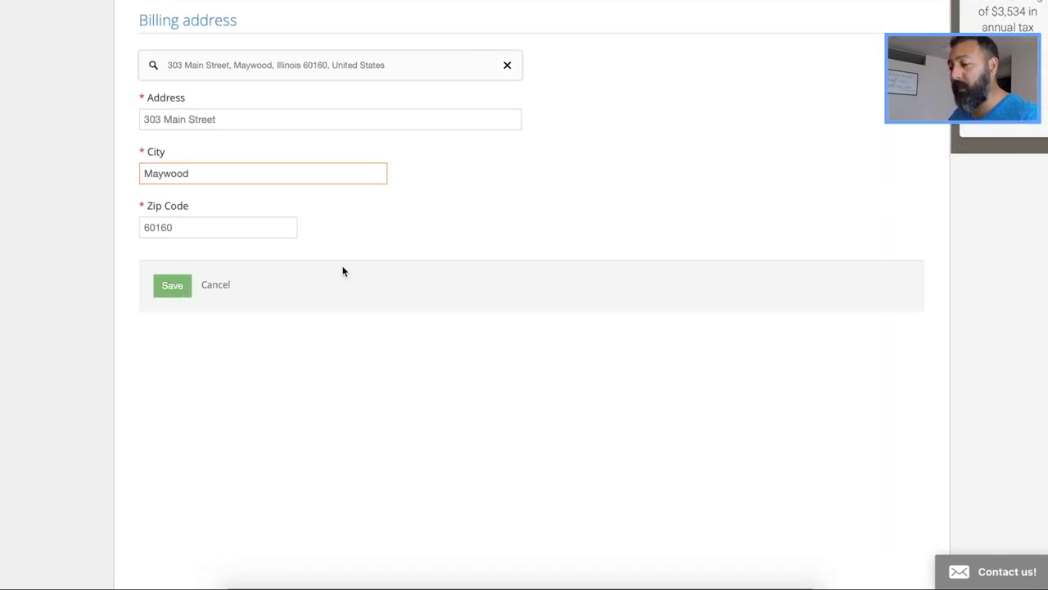
{"action": "scroll", "coordinate": [342, 270], "scroll_direction": "up", "scroll_amount": 6}
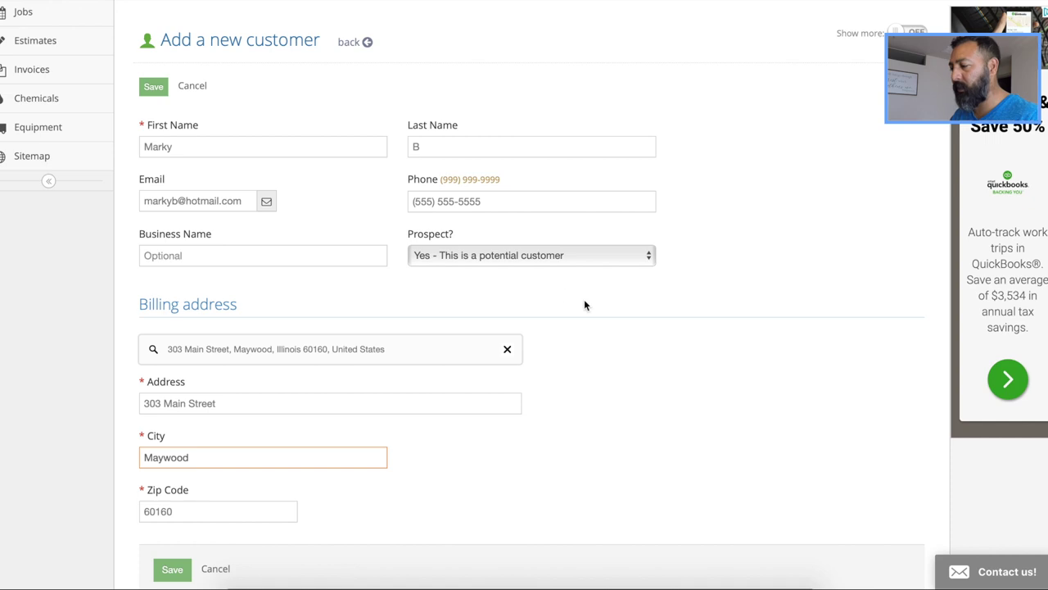
{"action": "scroll", "coordinate": [588, 305], "scroll_direction": "down", "scroll_amount": 5}
Save the customer and review the record showing Net 30 terms and one property
{"action": "left_click", "coordinate": [172, 350]}
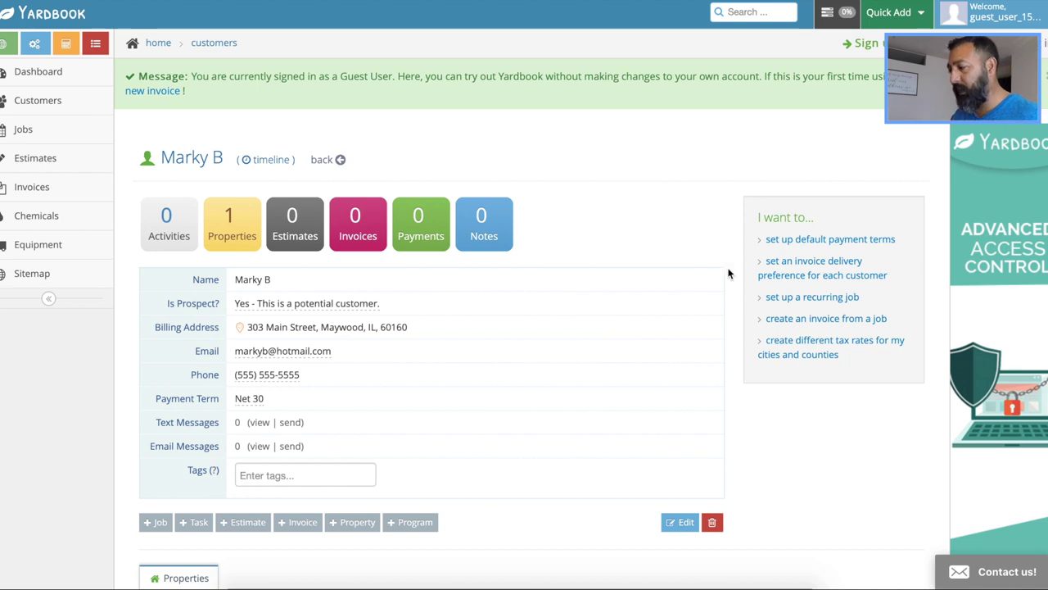
{"action": "scroll", "coordinate": [729, 272], "scroll_direction": "down", "scroll_amount": 1}
{"action": "scroll", "coordinate": [729, 273], "scroll_direction": "down", "scroll_amount": 1}
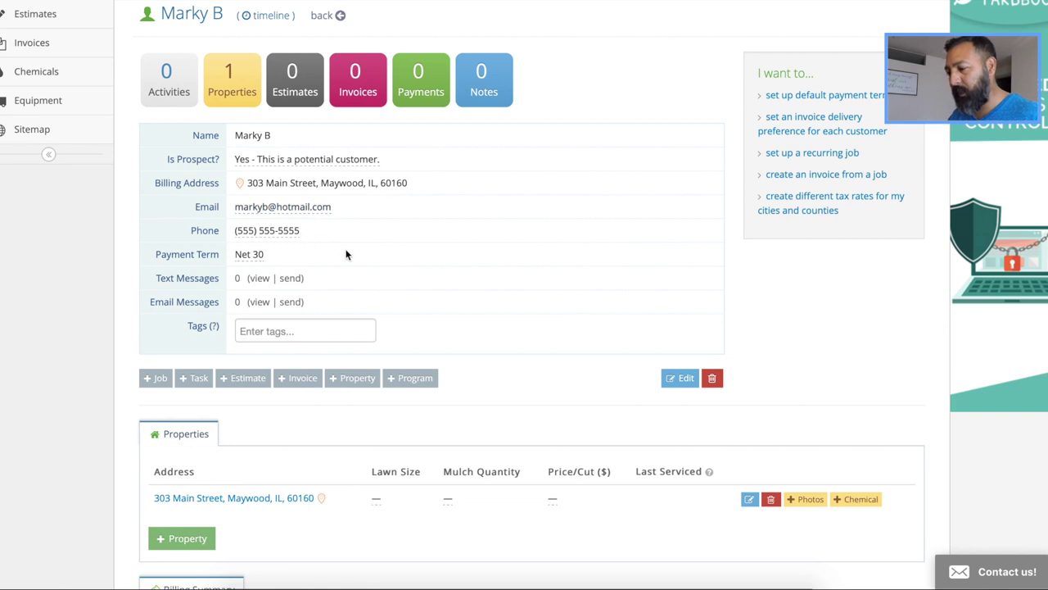
{"action": "scroll", "coordinate": [345, 254], "scroll_direction": "down", "scroll_amount": 1}
{"action": "scroll", "coordinate": [357, 255], "scroll_direction": "down", "scroll_amount": 2}
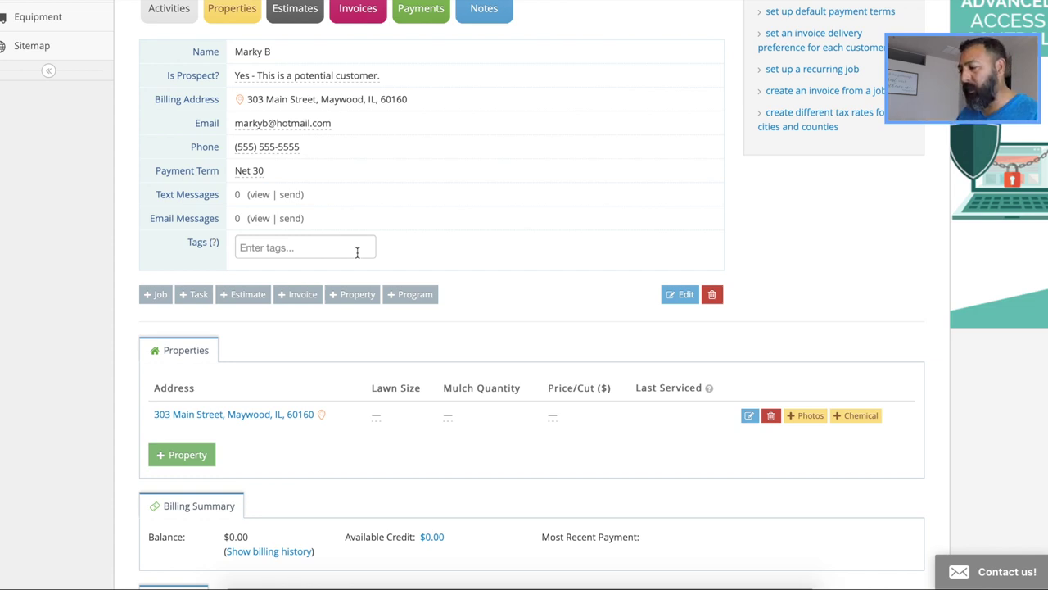
{"action": "scroll", "coordinate": [742, 222], "scroll_direction": "down", "scroll_amount": 1}
{"action": "scroll", "coordinate": [742, 222], "scroll_direction": "up", "scroll_amount": 1}
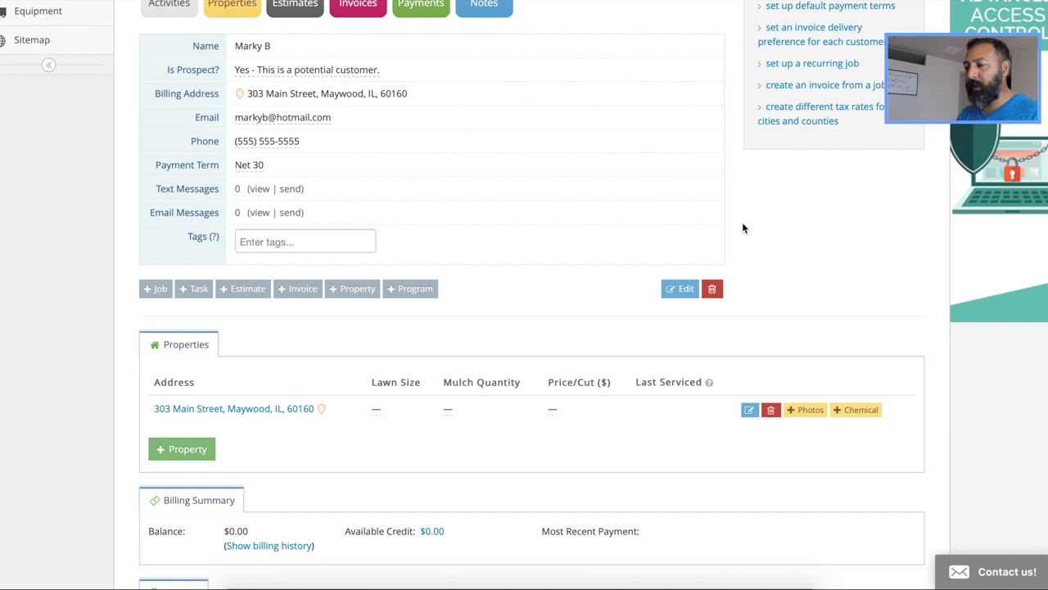
{"action": "scroll", "coordinate": [743, 228], "scroll_direction": "up", "scroll_amount": 1}
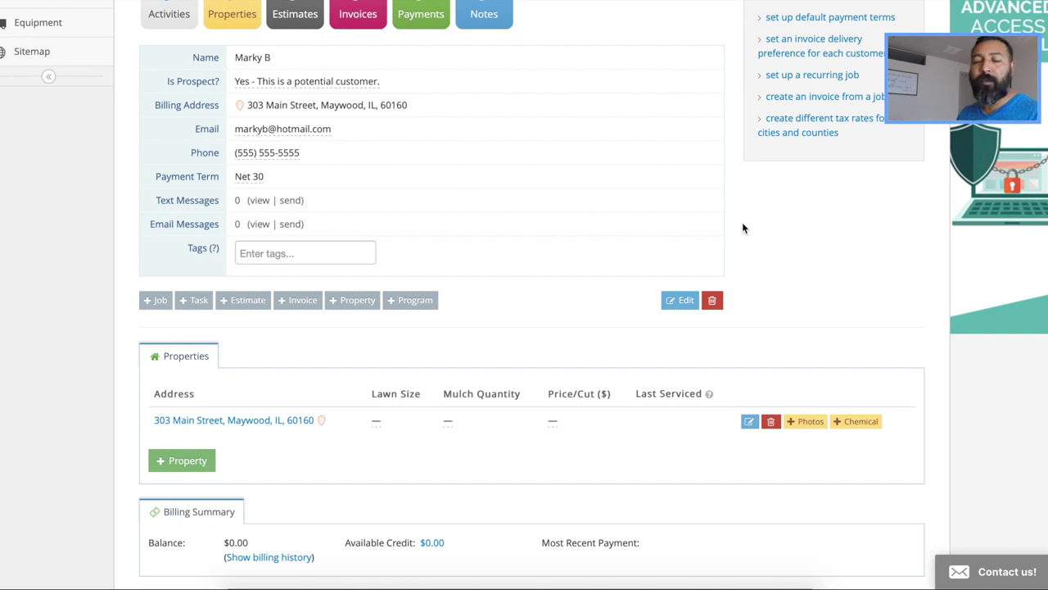
{"action": "scroll", "coordinate": [743, 227], "scroll_direction": "up", "scroll_amount": 2}
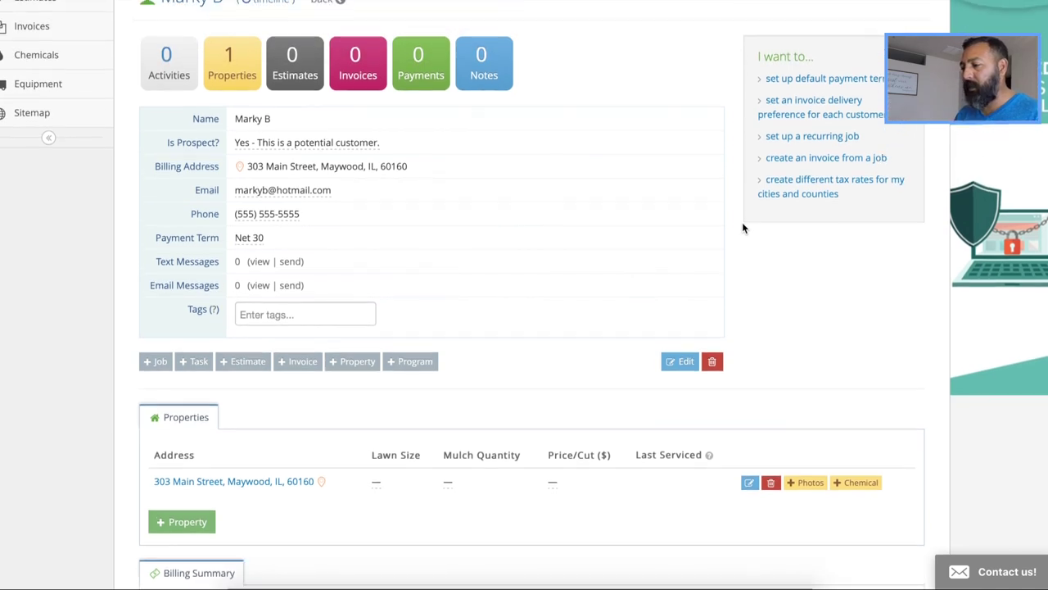
{"action": "scroll", "coordinate": [735, 250], "scroll_direction": "down", "scroll_amount": 1}
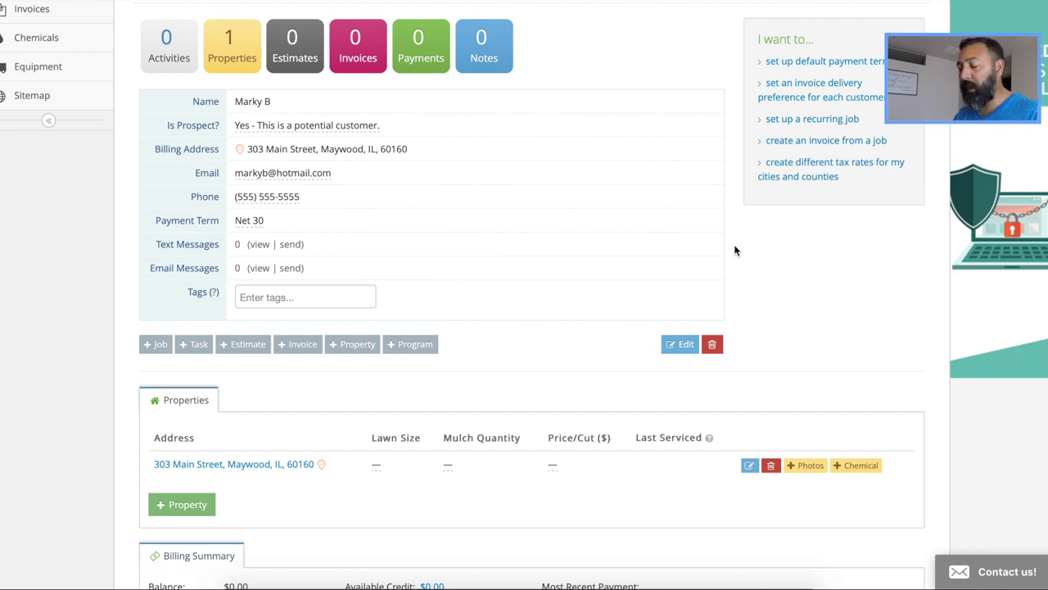
{"action": "scroll", "coordinate": [734, 250], "scroll_direction": "up", "scroll_amount": 1}
{"action": "scroll", "coordinate": [734, 250], "scroll_direction": "down", "scroll_amount": 3}
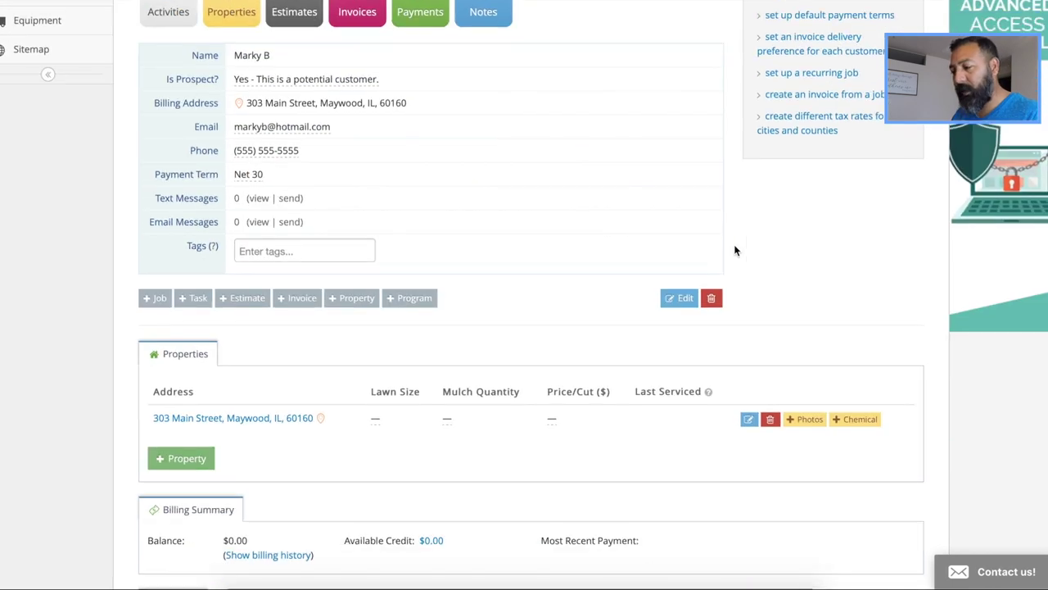
{"action": "scroll", "coordinate": [734, 249], "scroll_direction": "up", "scroll_amount": 5}
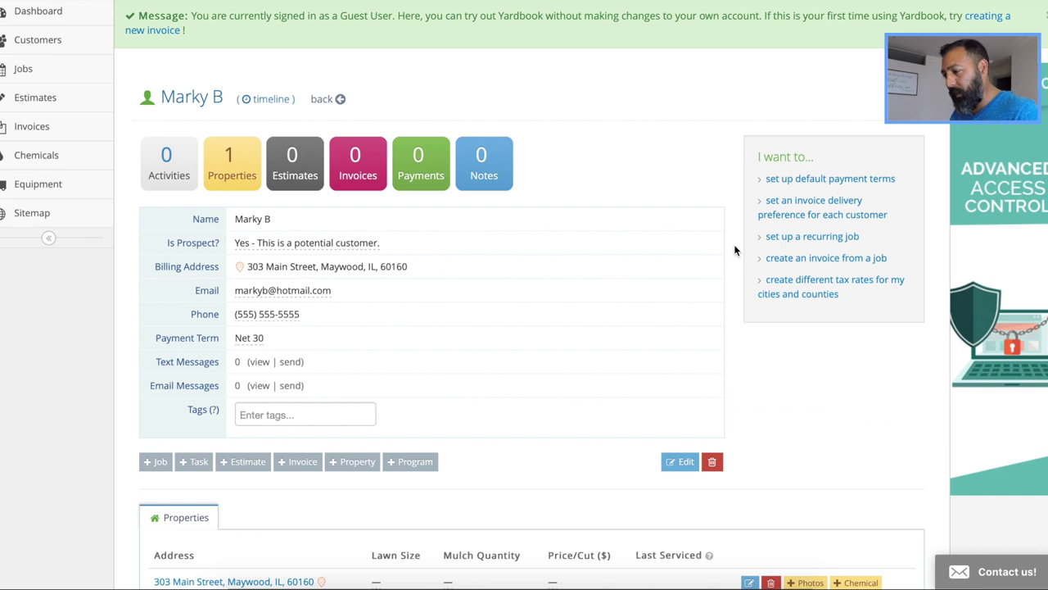
{"action": "scroll", "coordinate": [734, 250], "scroll_direction": "down", "scroll_amount": 2}
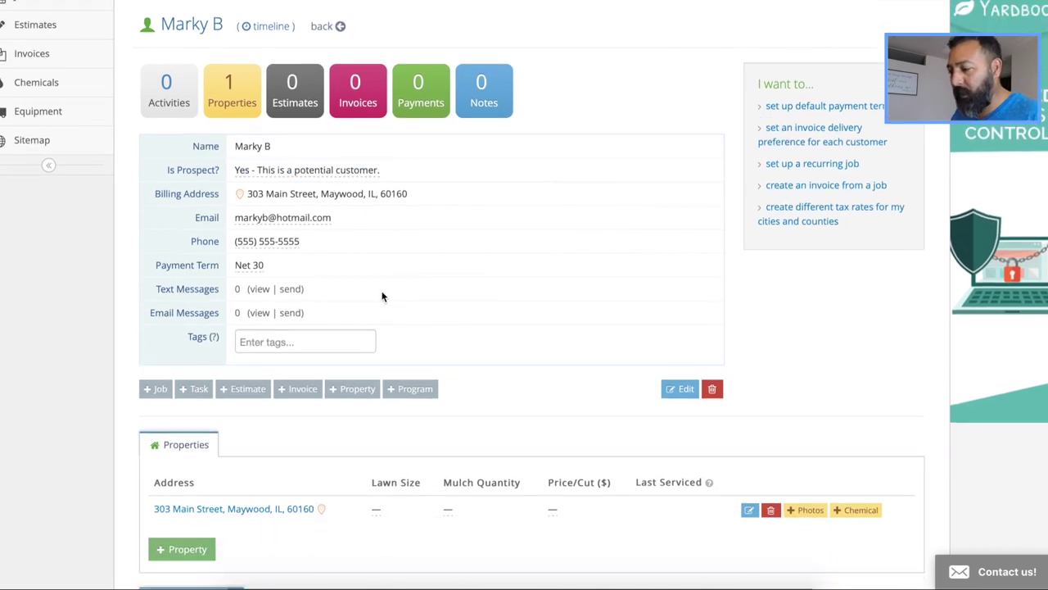
{"action": "scroll", "coordinate": [382, 297], "scroll_direction": "down", "scroll_amount": 1}
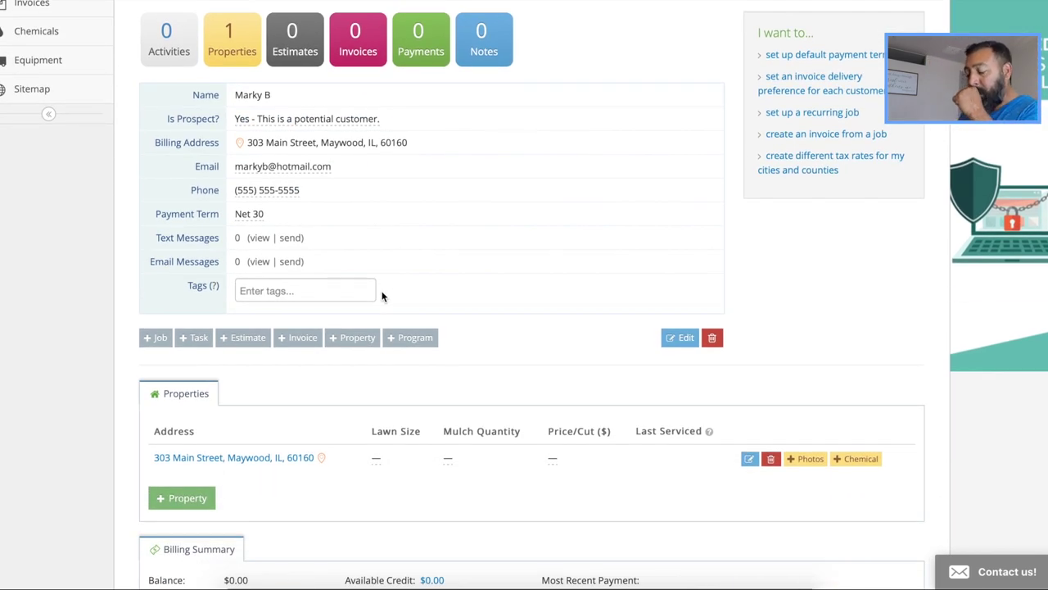
{"action": "scroll", "coordinate": [382, 297], "scroll_direction": "down", "scroll_amount": 2}
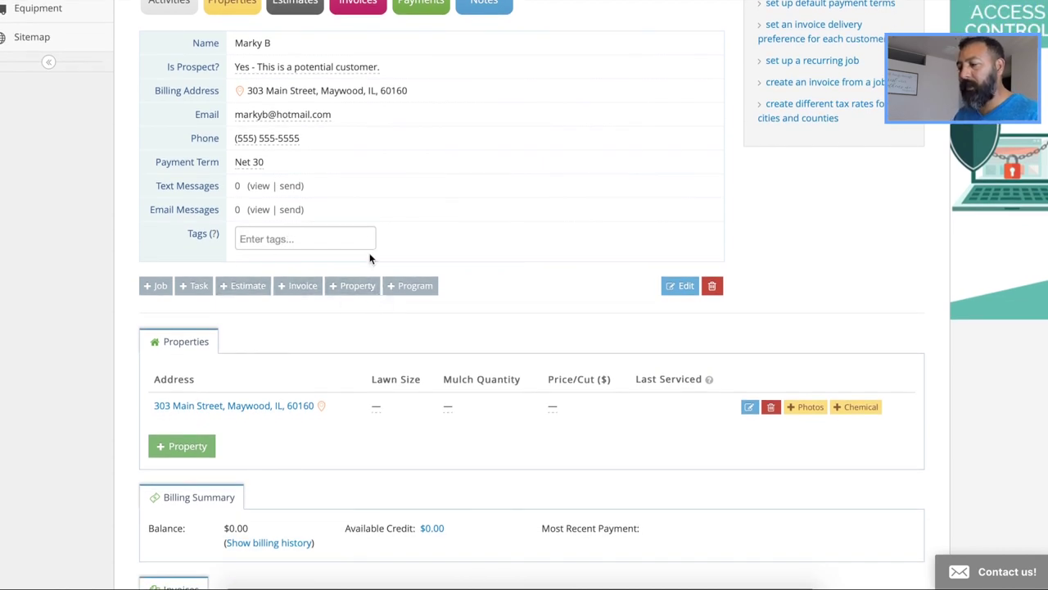
{"action": "scroll", "coordinate": [416, 234], "scroll_direction": "up", "scroll_amount": 1}
{"action": "scroll", "coordinate": [416, 235], "scroll_direction": "down", "scroll_amount": 1}
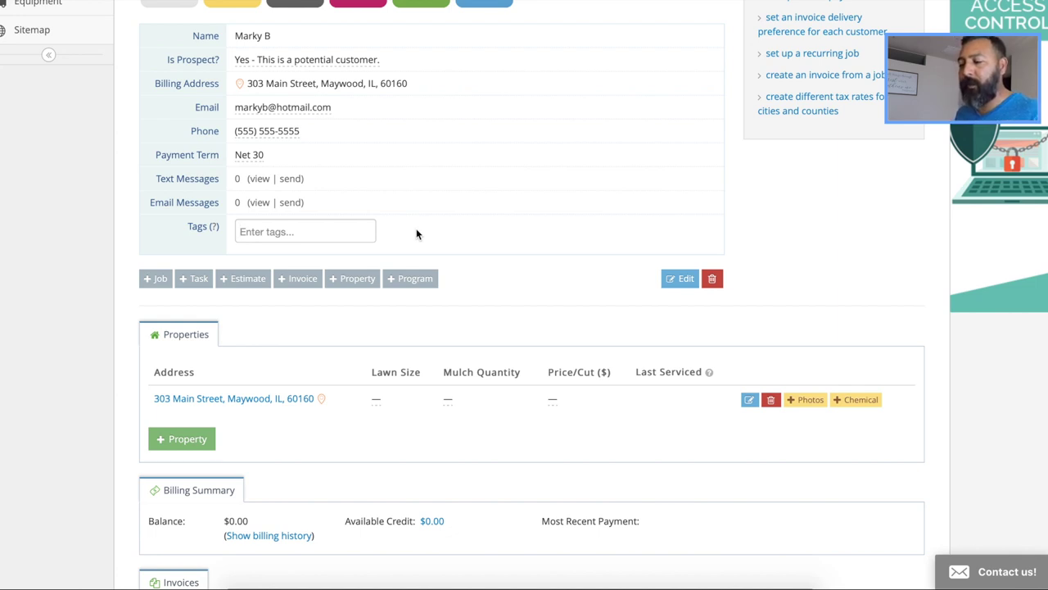
Add the tags Fertilizer, Weekly and Rockwall to the customer's record
{"action": "type", "text": "Fert"}
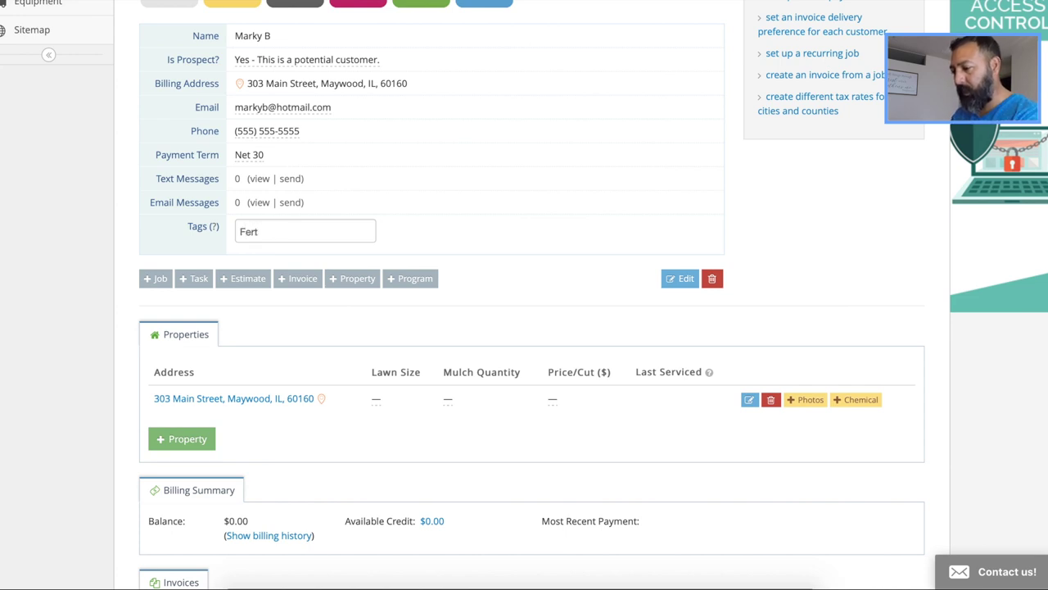
{"action": "type", "text": "ilizer"}
{"action": "key", "text": "Return"}
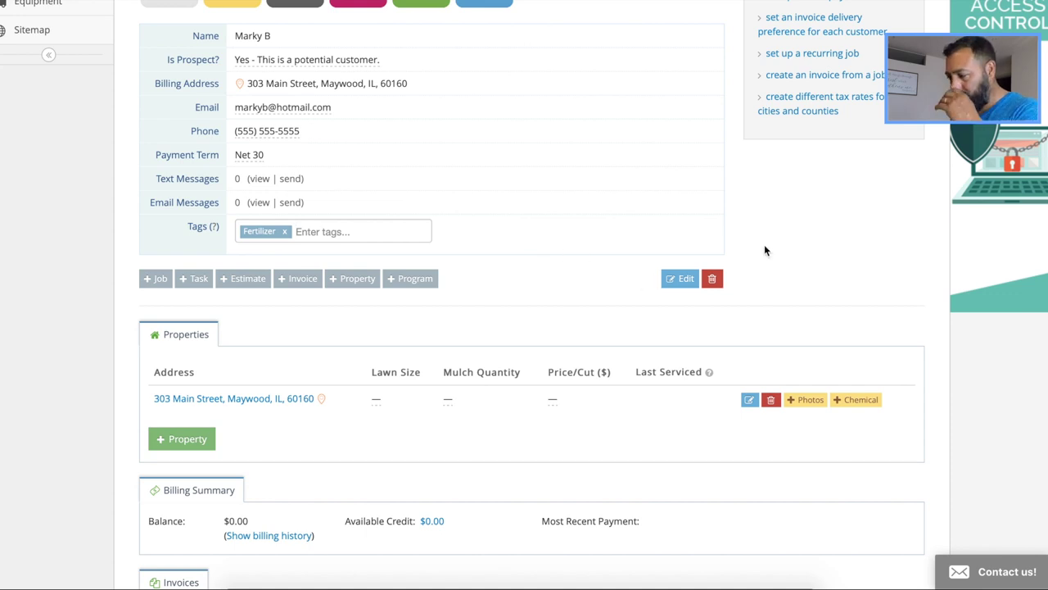
{"action": "scroll", "coordinate": [776, 234], "scroll_direction": "up", "scroll_amount": 1}
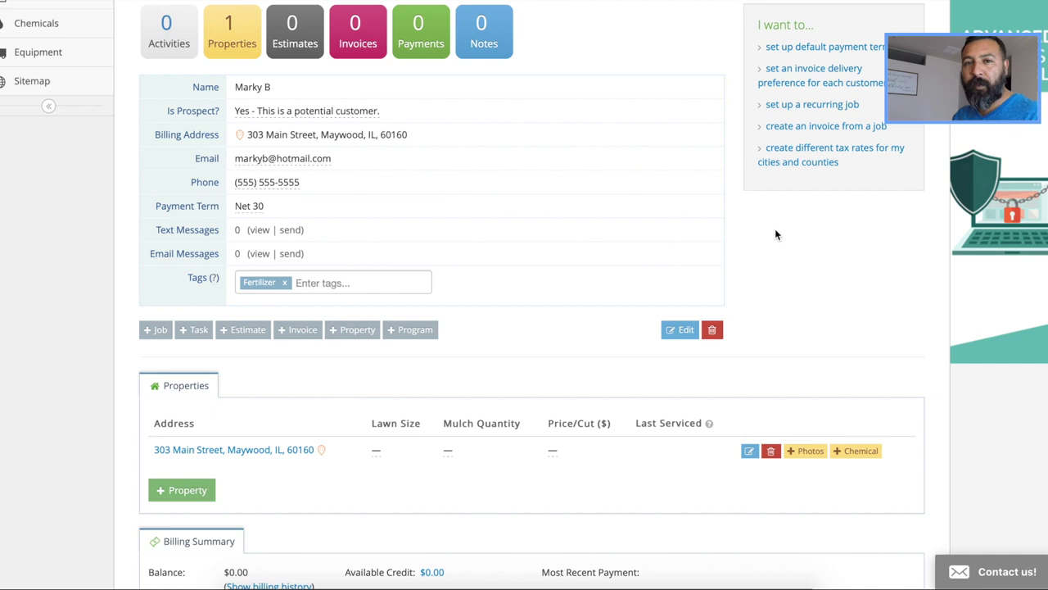
{"action": "scroll", "coordinate": [776, 235], "scroll_direction": "up", "scroll_amount": 3}
{"action": "scroll", "coordinate": [776, 233], "scroll_direction": "down", "scroll_amount": 3}
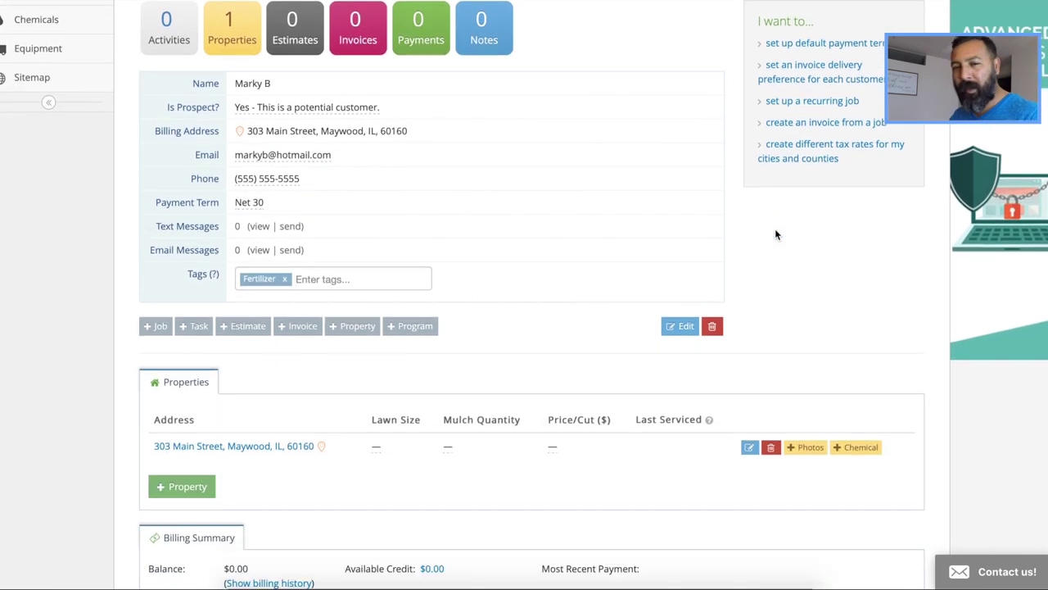
{"action": "scroll", "coordinate": [760, 290], "scroll_direction": "down", "scroll_amount": 2}
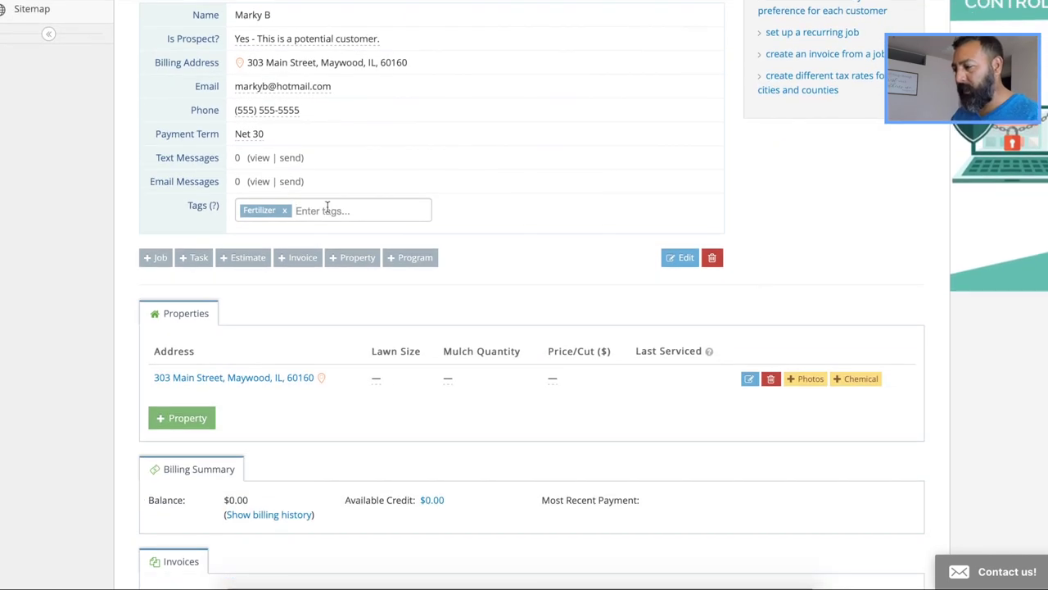
{"action": "type", "text": "Weekly"}
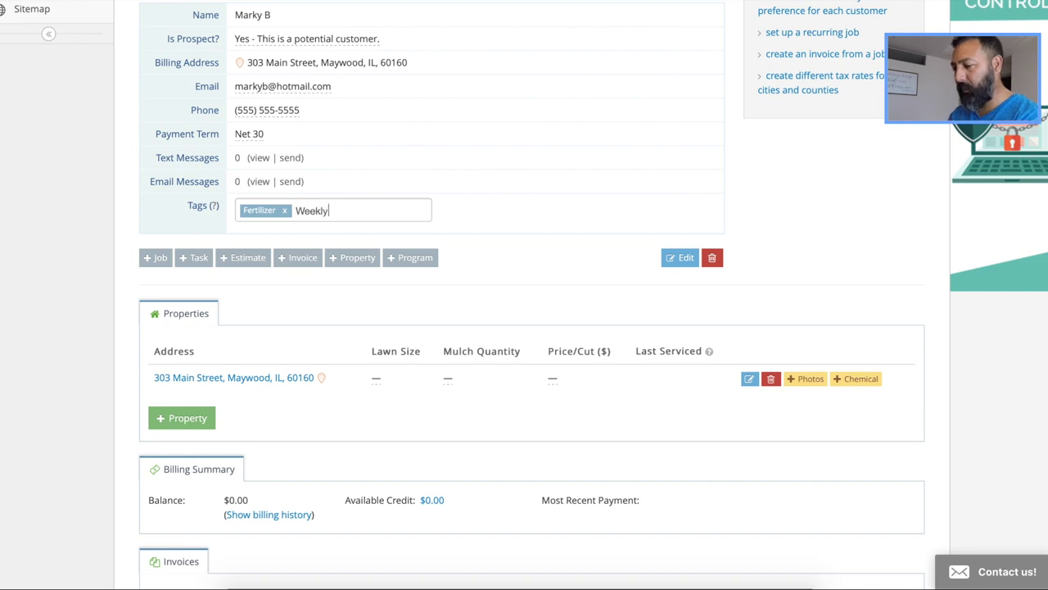
{"action": "key", "text": "Return"}
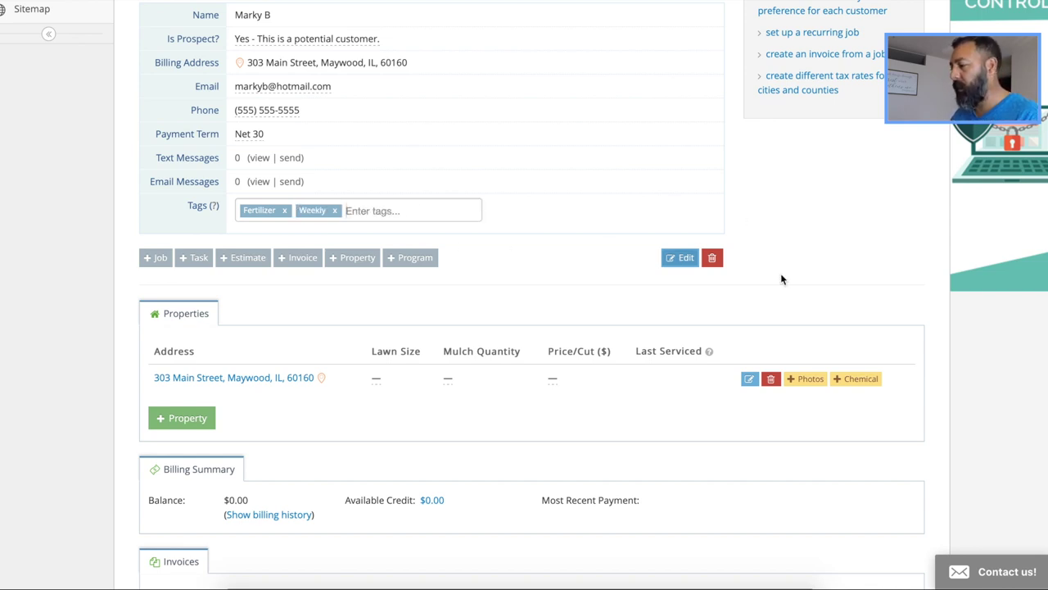
{"action": "scroll", "coordinate": [778, 260], "scroll_direction": "up", "scroll_amount": 1}
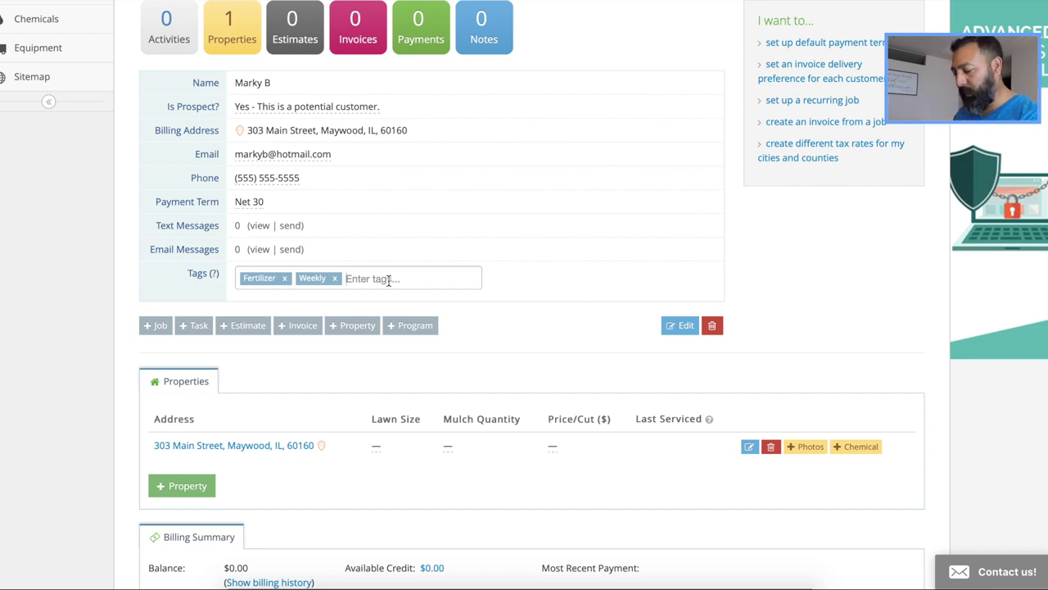
{"action": "type", "text": "R"}
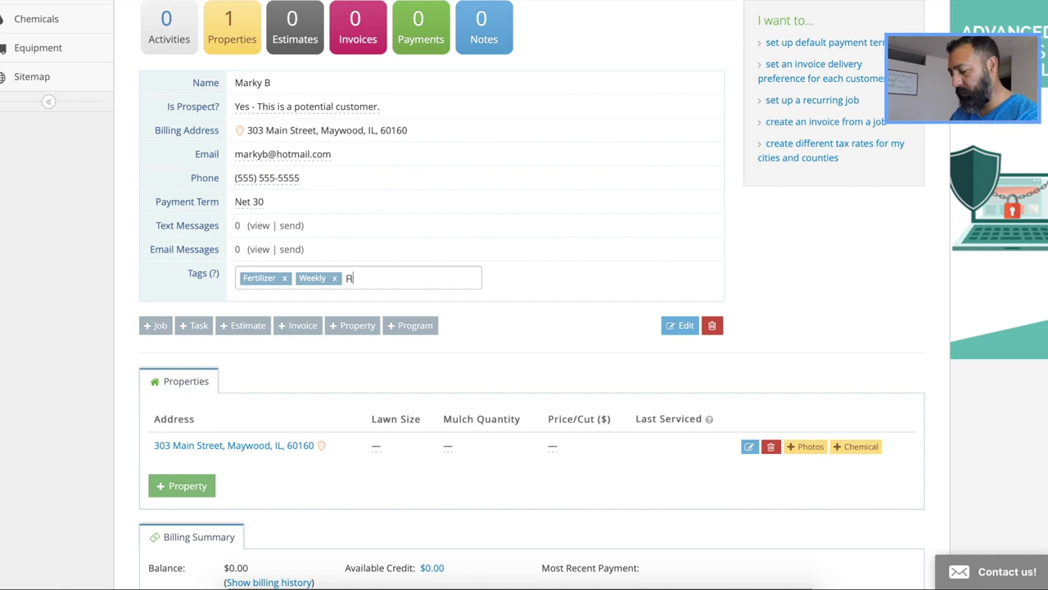
{"action": "type", "text": "ockwall"}
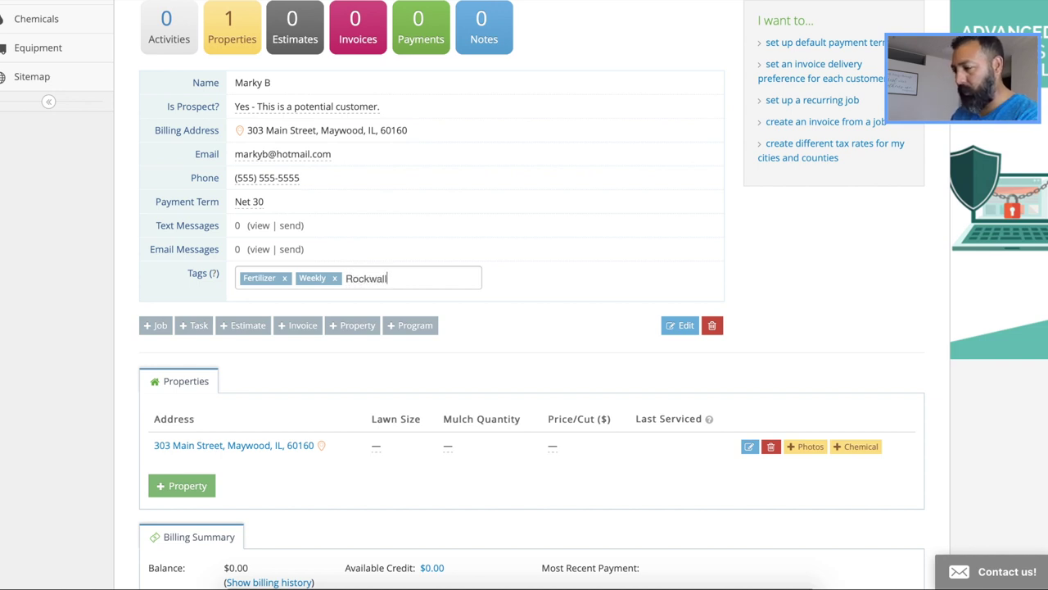
{"action": "key", "text": "Return"}
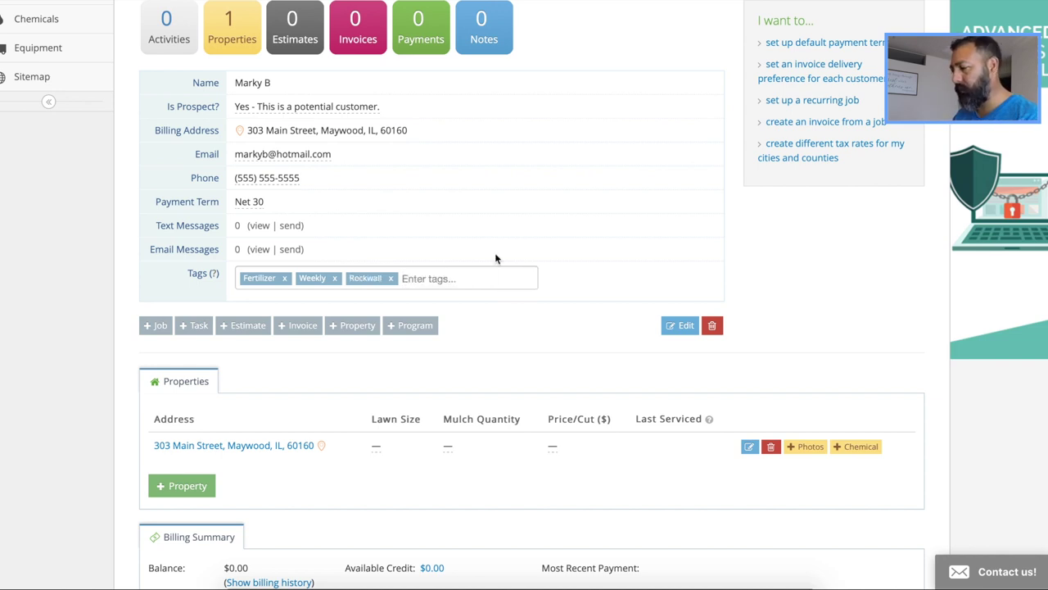
Scroll to the Properties table and open the property's address on a map
{"action": "scroll", "coordinate": [795, 261], "scroll_direction": "down", "scroll_amount": 2}
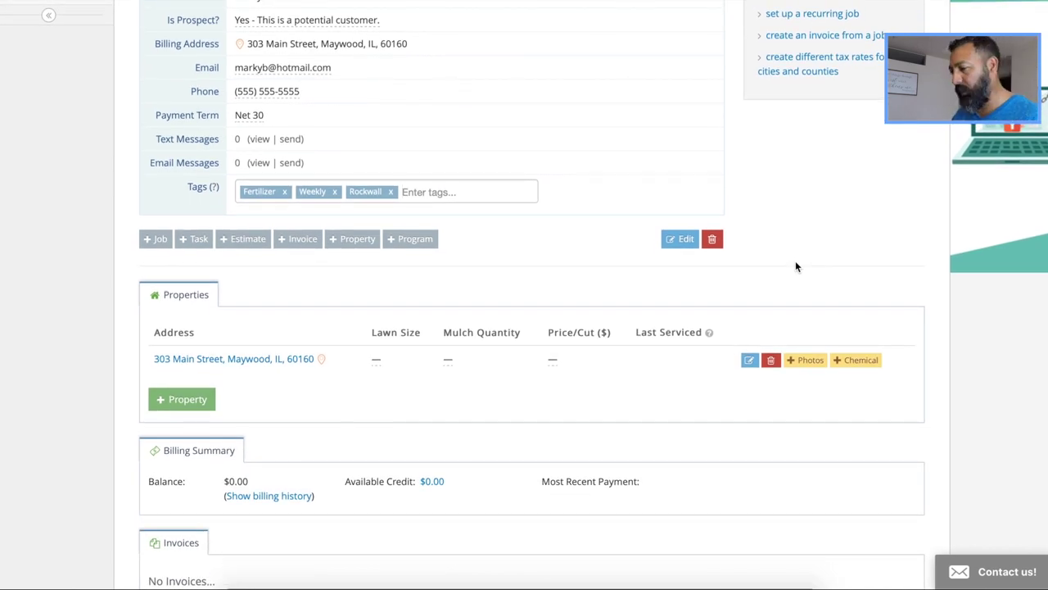
{"action": "scroll", "coordinate": [795, 266], "scroll_direction": "down", "scroll_amount": 2}
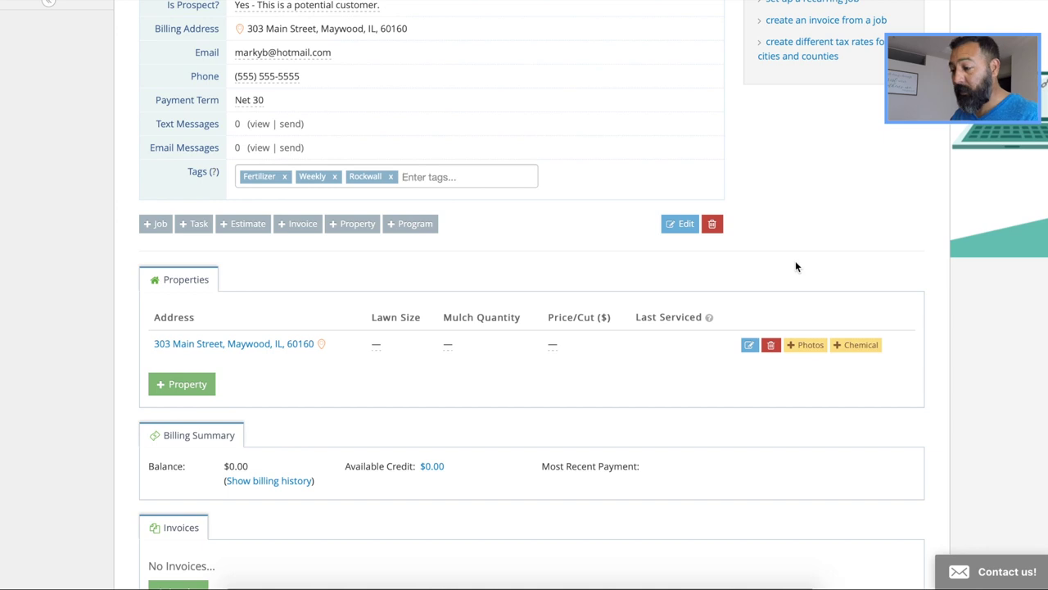
{"action": "scroll", "coordinate": [787, 213], "scroll_direction": "up", "scroll_amount": 3}
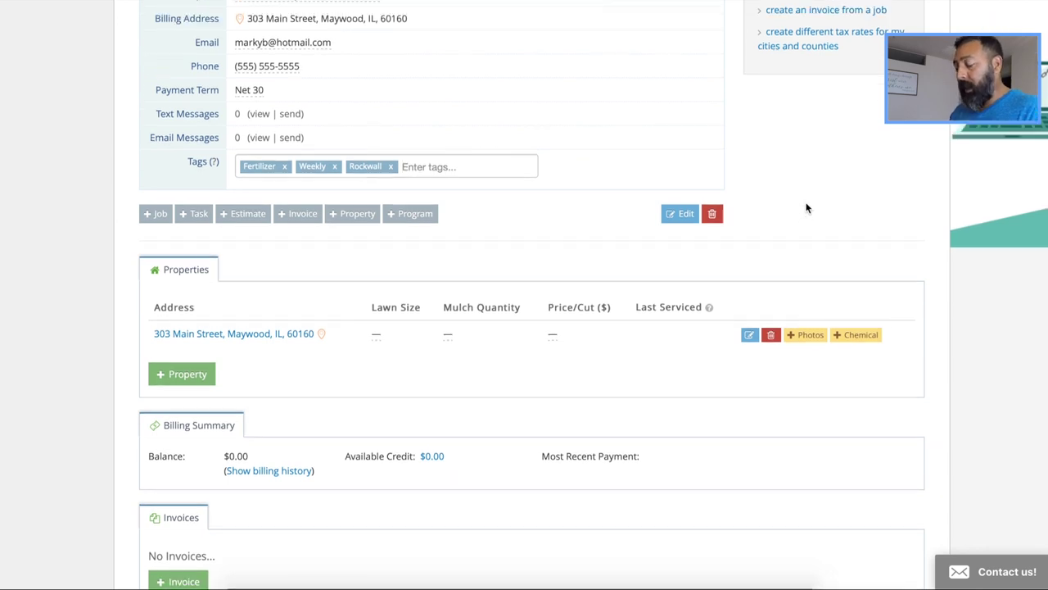
{"action": "scroll", "coordinate": [806, 208], "scroll_direction": "down", "scroll_amount": 3}
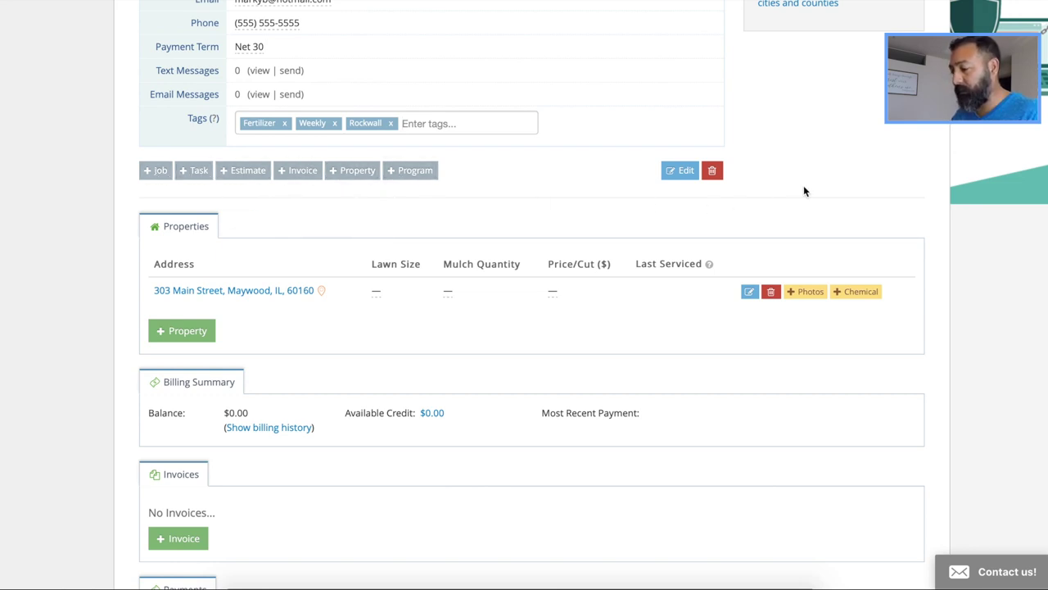
{"action": "scroll", "coordinate": [803, 191], "scroll_direction": "up", "scroll_amount": 2}
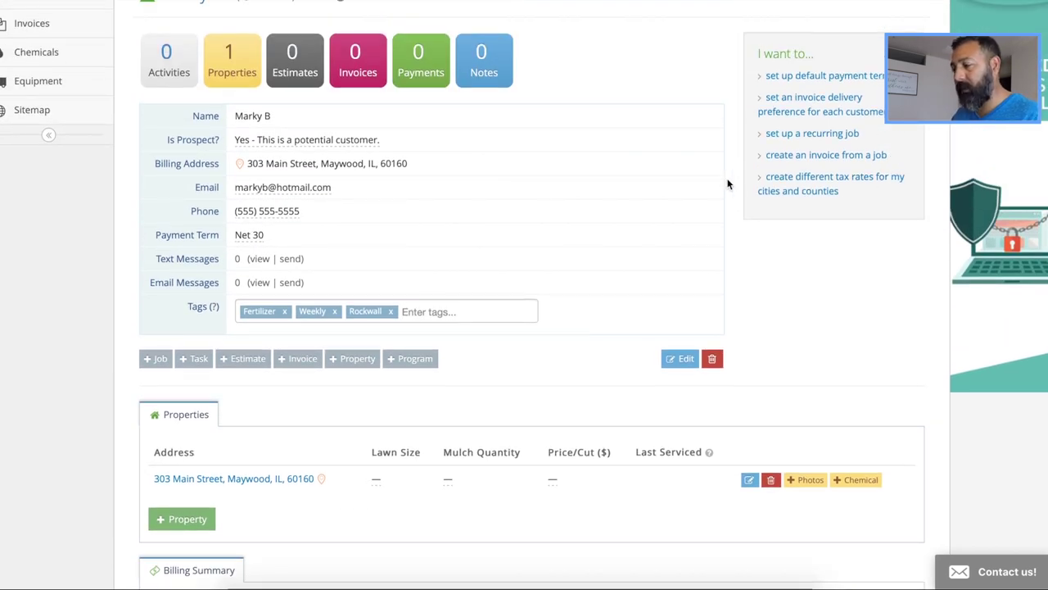
{"action": "scroll", "coordinate": [727, 184], "scroll_direction": "down", "scroll_amount": 4}
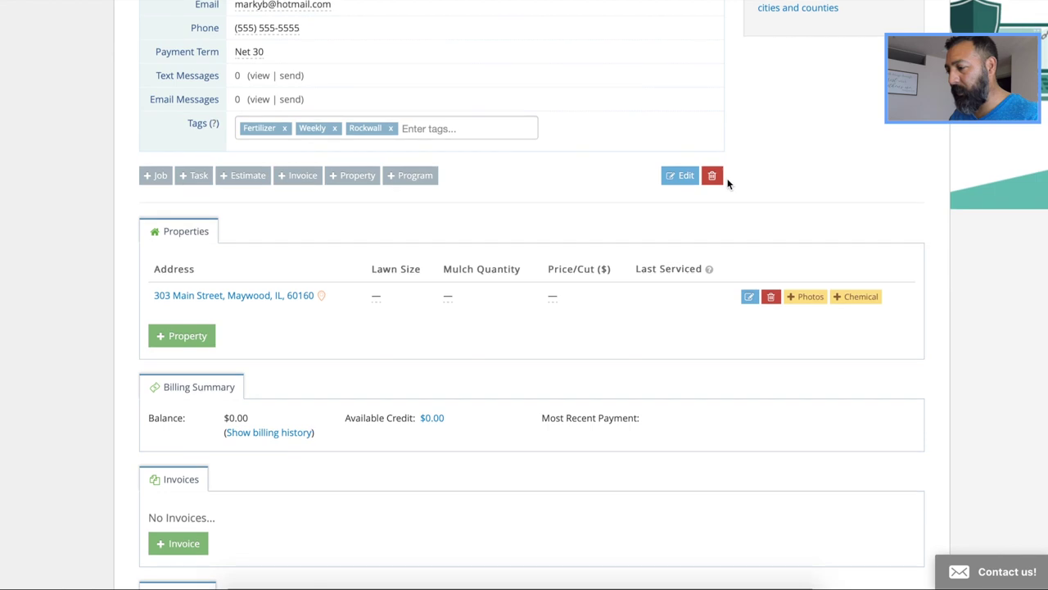
{"action": "scroll", "coordinate": [728, 185], "scroll_direction": "down", "scroll_amount": 1}
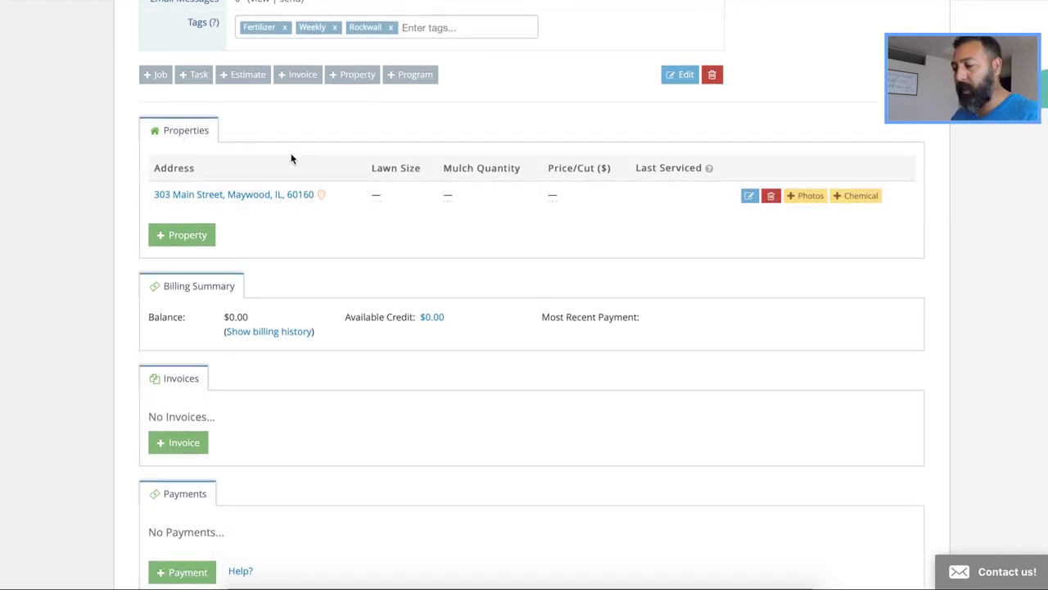
{"action": "scroll", "coordinate": [292, 159], "scroll_direction": "down", "scroll_amount": 1}
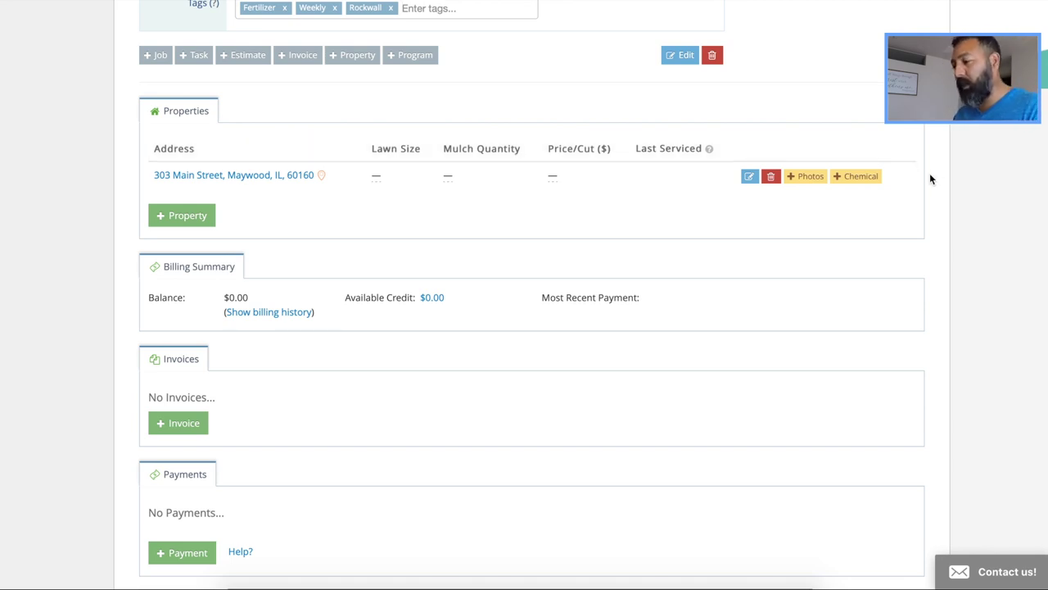
{"action": "scroll", "coordinate": [929, 178], "scroll_direction": "up", "scroll_amount": 1}
{"action": "scroll", "coordinate": [929, 179], "scroll_direction": "up", "scroll_amount": 1}
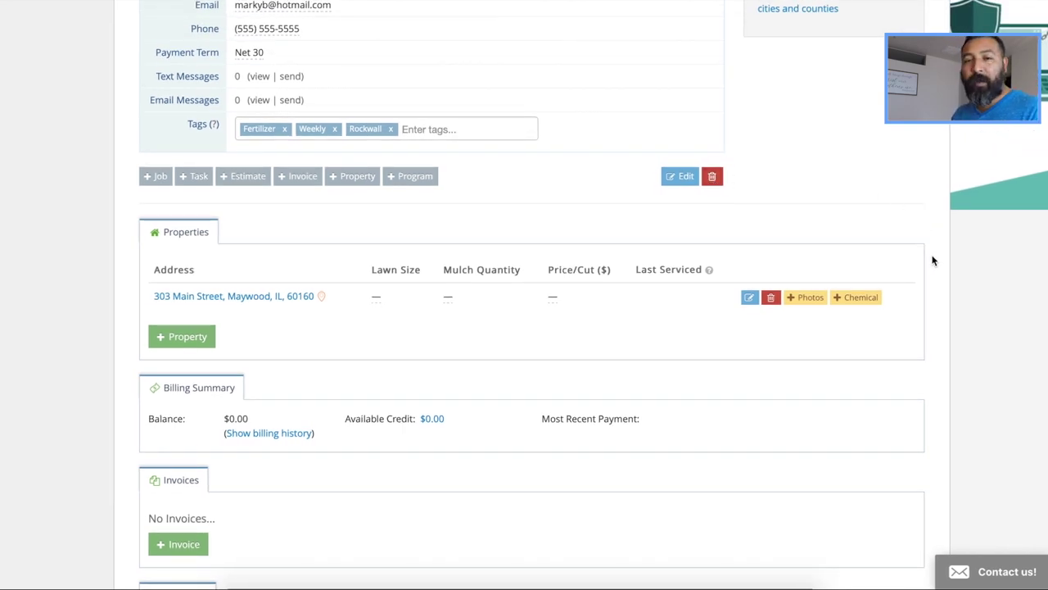
{"action": "scroll", "coordinate": [932, 260], "scroll_direction": "down", "scroll_amount": 1}
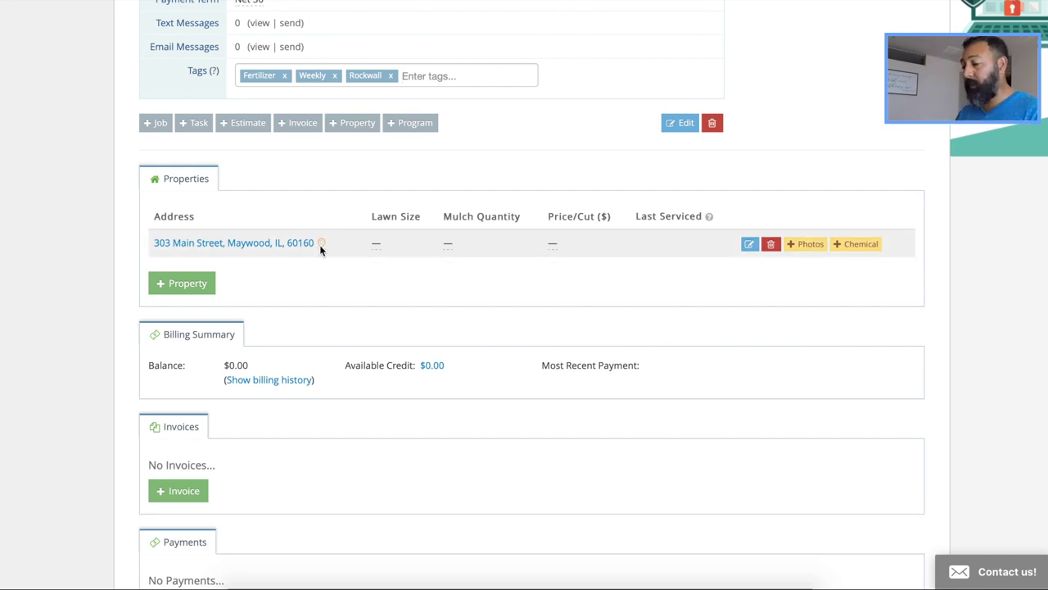
{"action": "left_click", "coordinate": [320, 247]}
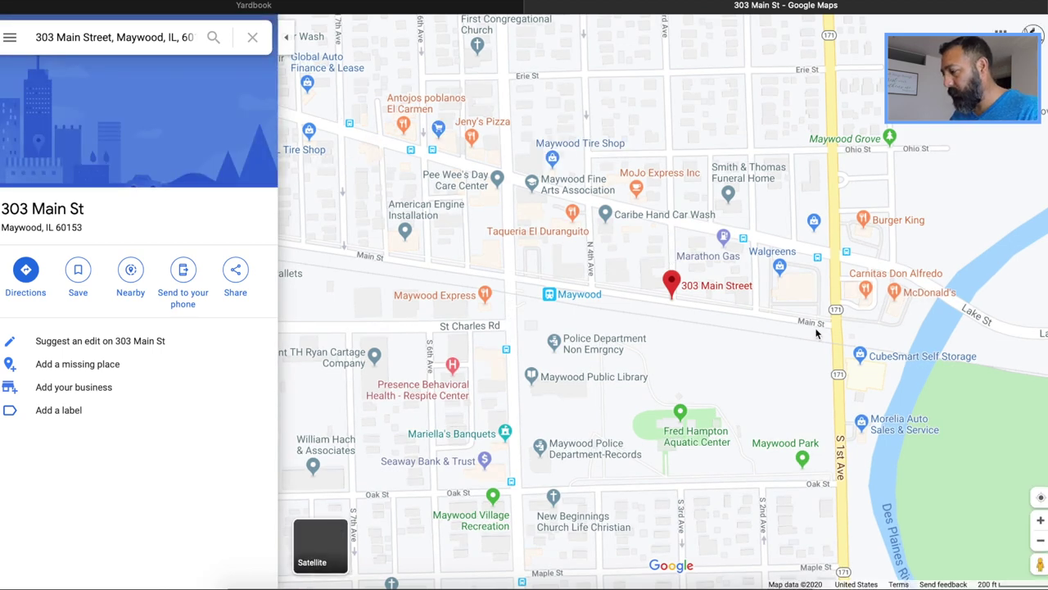
Zoom in two levels and recentre the map around the property pin
{"action": "left_click_drag", "start_coordinate": [756, 346], "coordinate": [677, 376]}
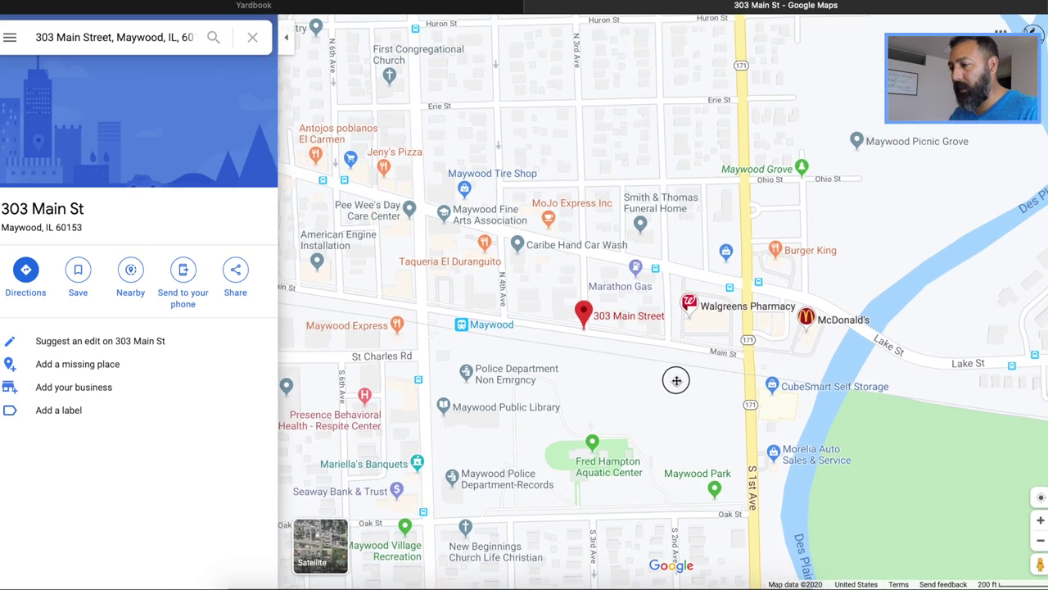
{"action": "left_click", "coordinate": [1040, 520]}
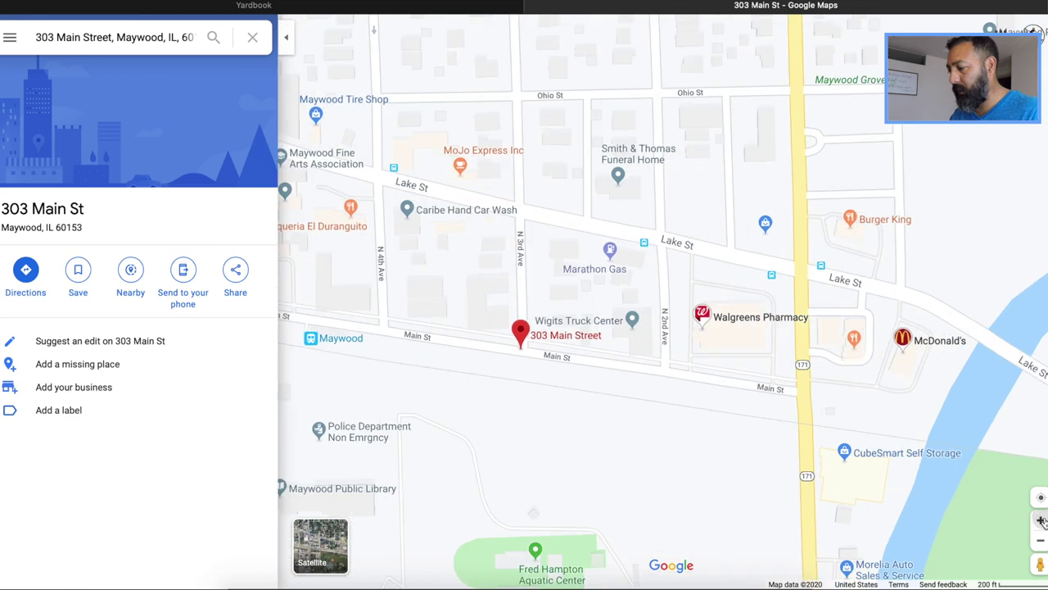
{"action": "left_click", "coordinate": [1041, 520]}
{"action": "left_click_drag", "start_coordinate": [733, 451], "coordinate": [912, 430]}
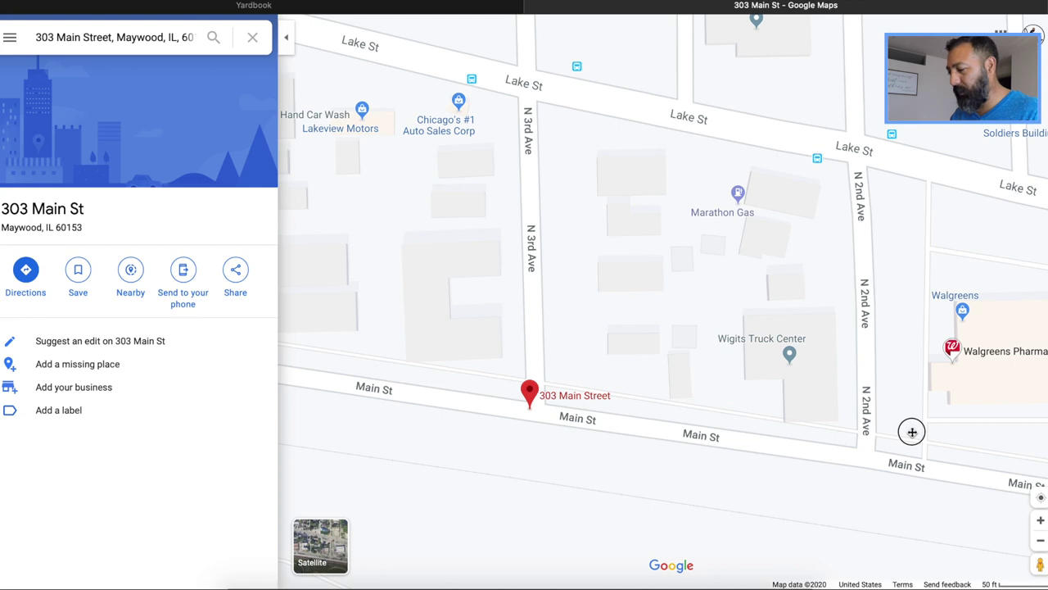
{"action": "left_click_drag", "start_coordinate": [911, 432], "coordinate": [826, 398]}
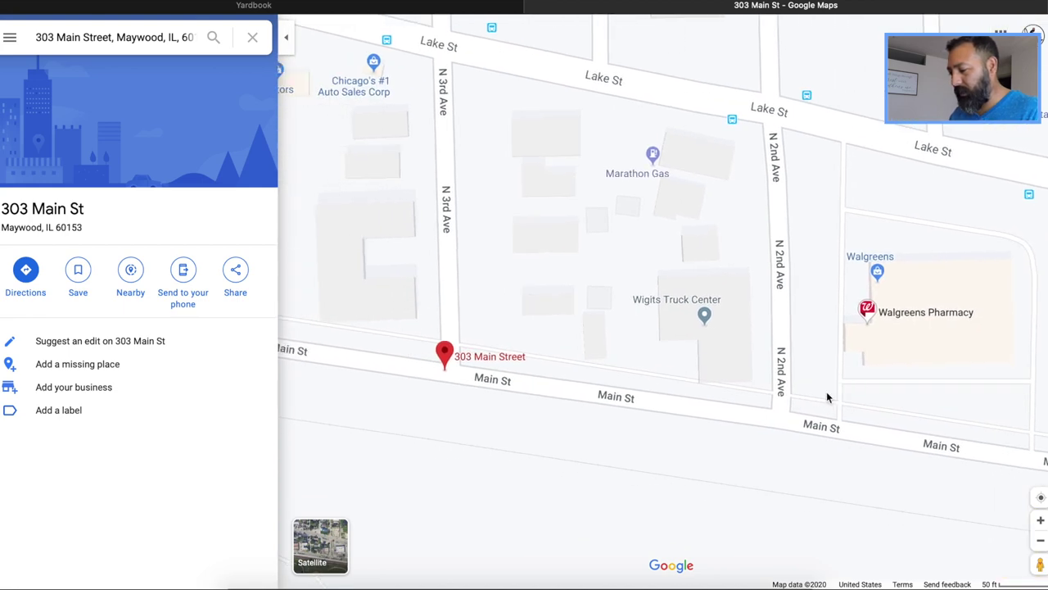
Switch to satellite imagery and zoom onto the lot beside N 3rd Ave
{"action": "left_click", "coordinate": [321, 541]}
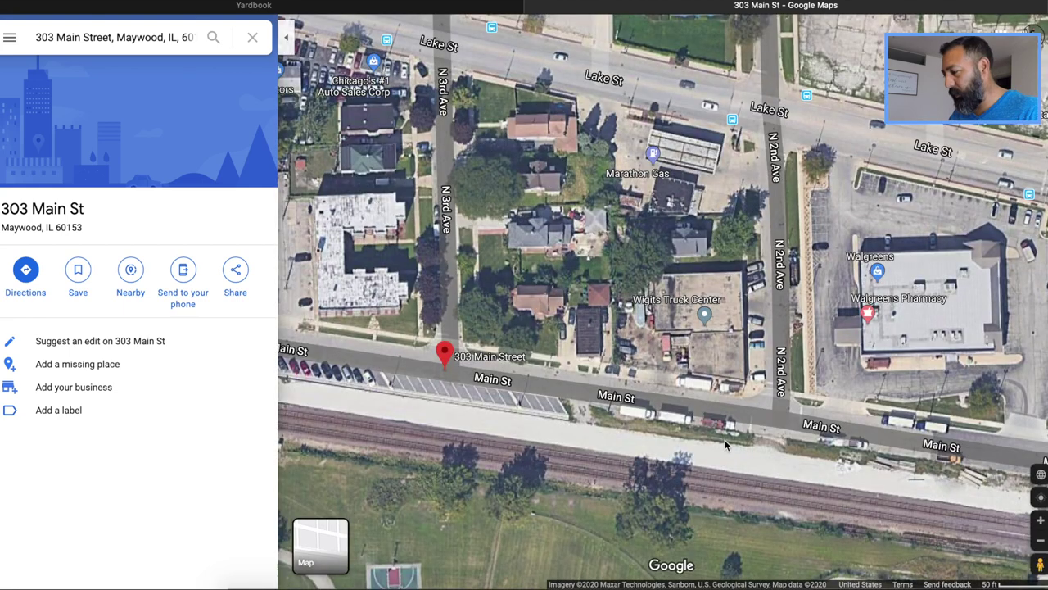
{"action": "left_click_drag", "start_coordinate": [510, 348], "coordinate": [764, 435]}
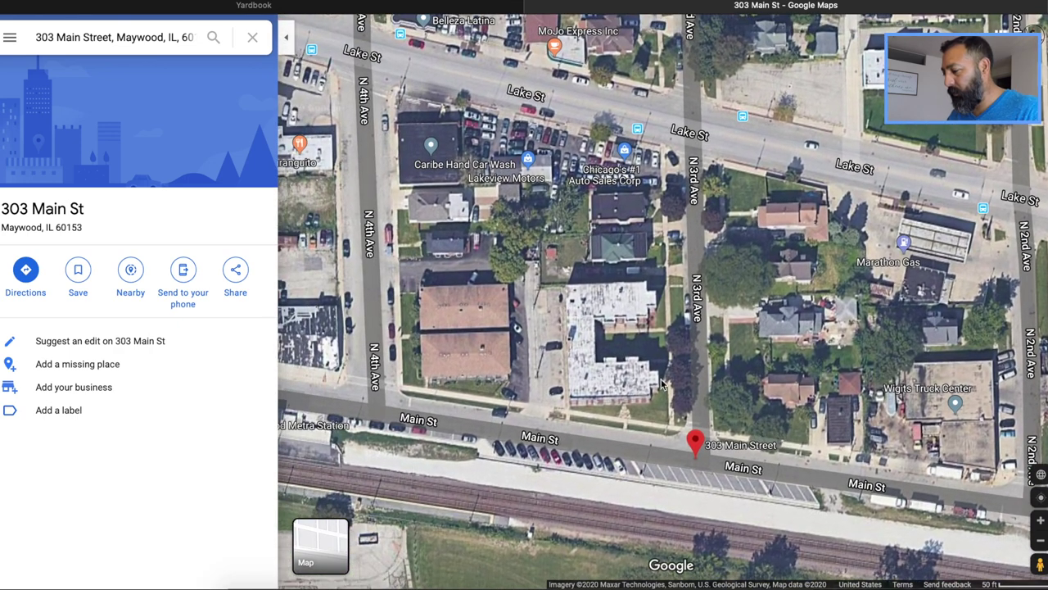
{"action": "left_click", "coordinate": [630, 384]}
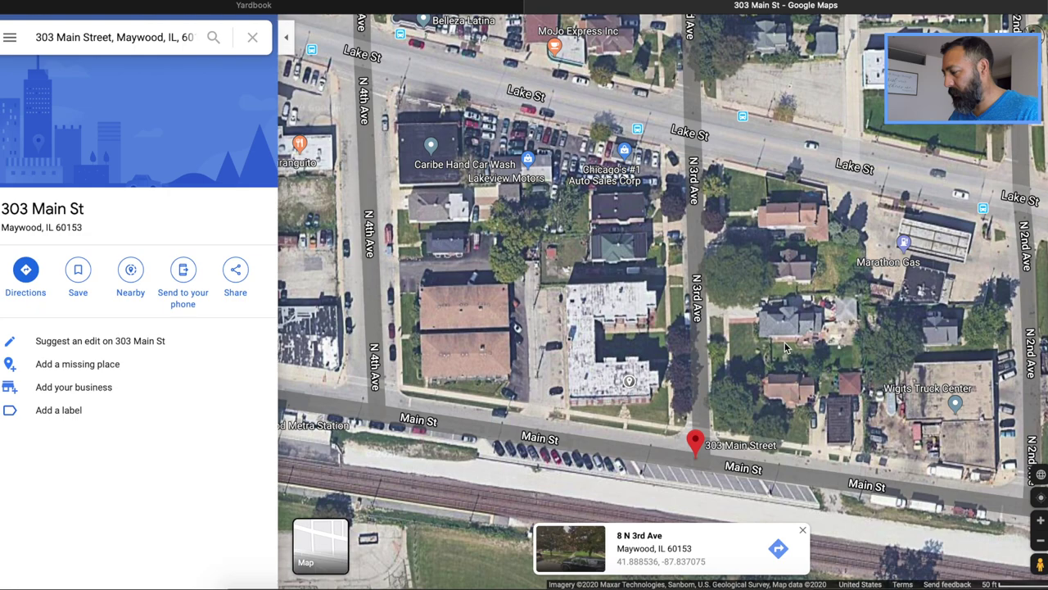
{"action": "left_click", "coordinate": [1040, 520]}
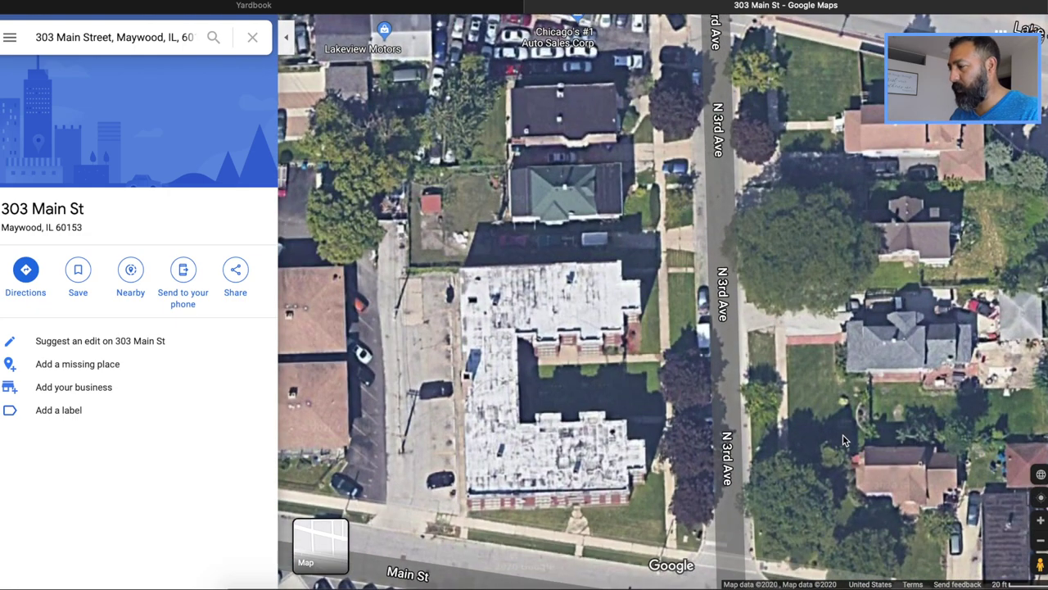
{"action": "left_click_drag", "start_coordinate": [847, 422], "coordinate": [875, 362]}
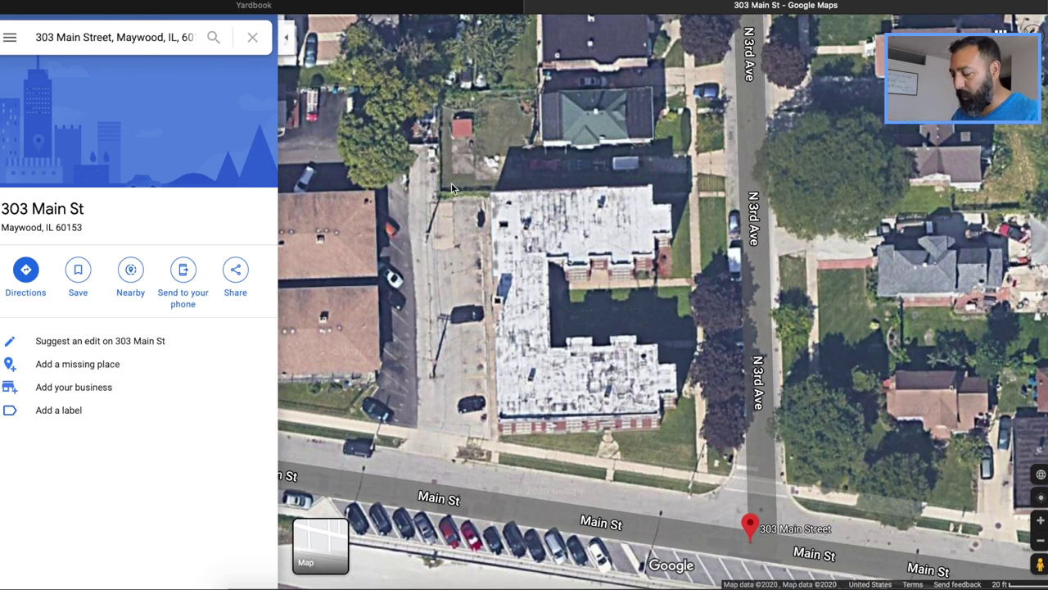
Measure the lot outline (22,490.92 ft², 596.59 ft perimeter), then return to Yardbook
{"action": "right_click", "coordinate": [407, 197]}
{"action": "left_click", "coordinate": [422, 396]}
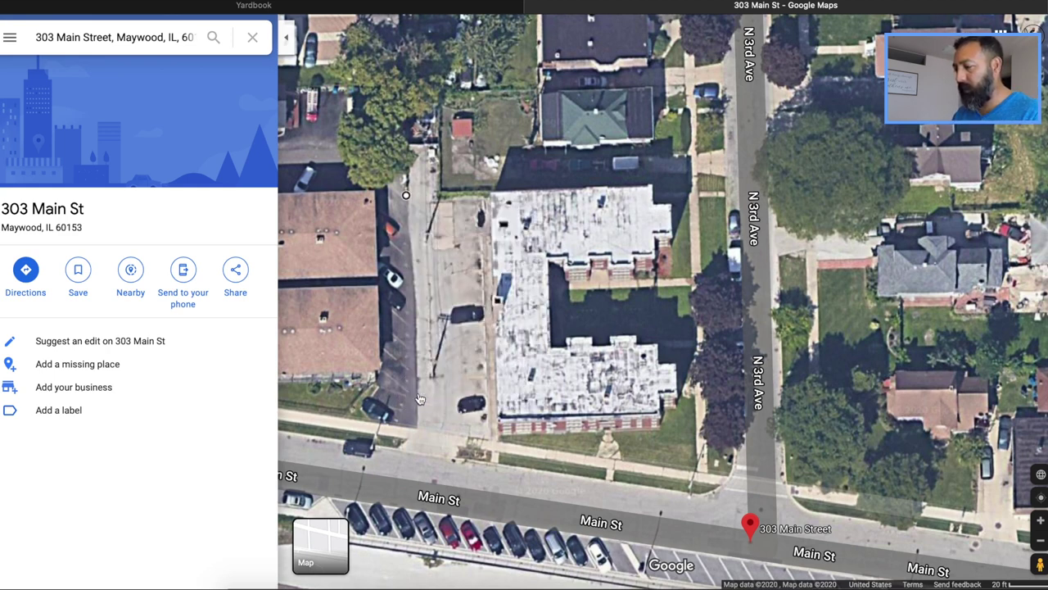
{"action": "left_click", "coordinate": [425, 452]}
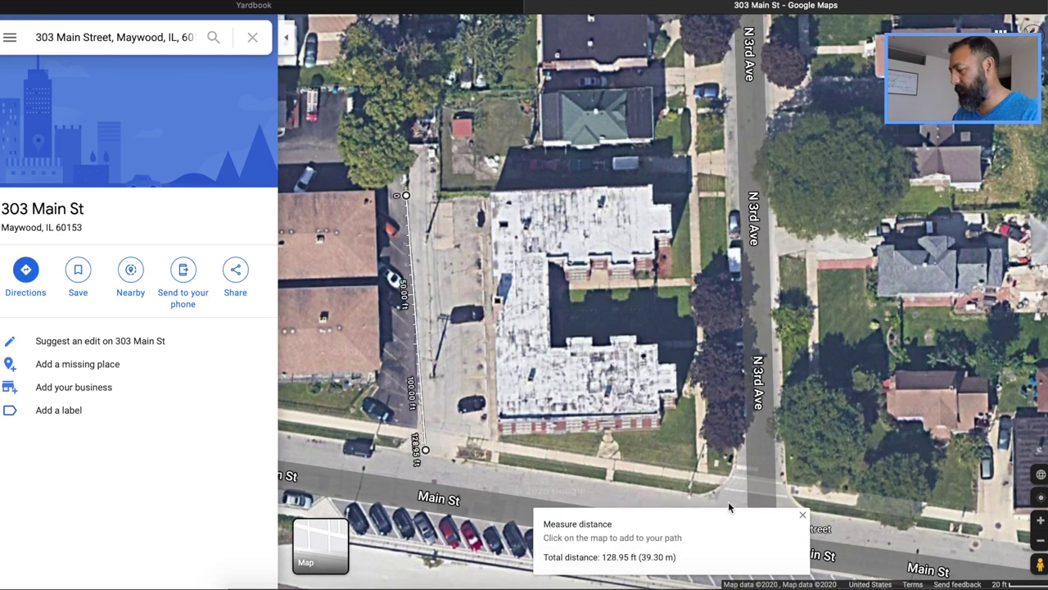
{"action": "left_click", "coordinate": [708, 492]}
{"action": "left_click", "coordinate": [731, 475]}
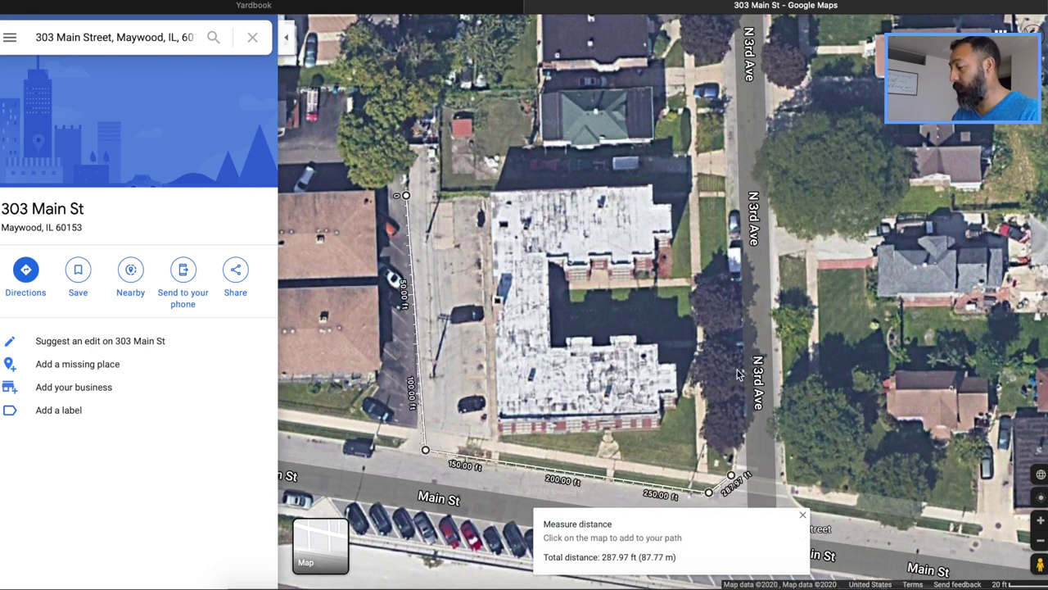
{"action": "left_click", "coordinate": [725, 184]}
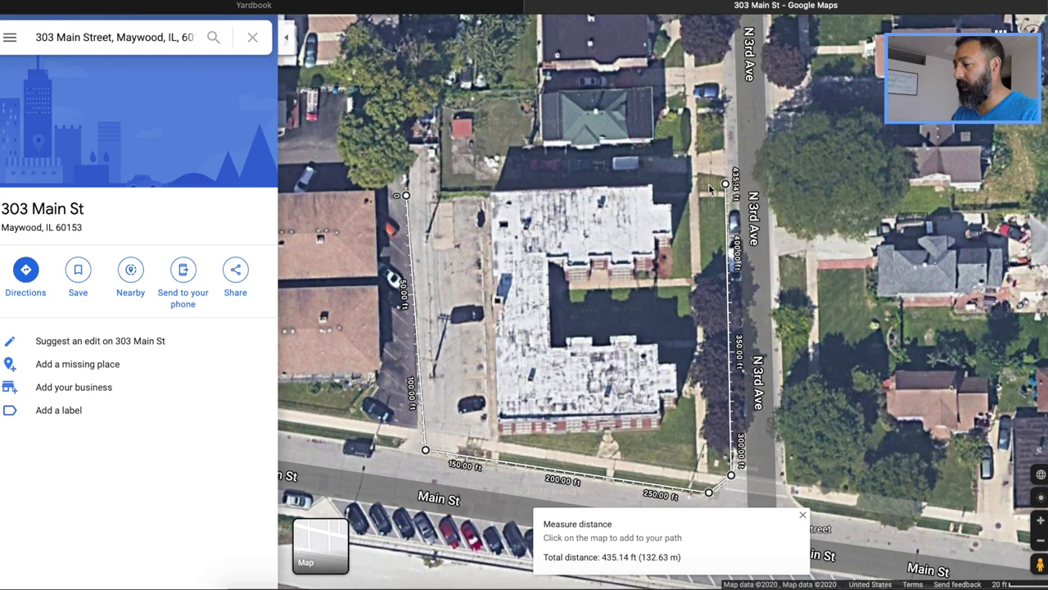
{"action": "left_click", "coordinate": [406, 194]}
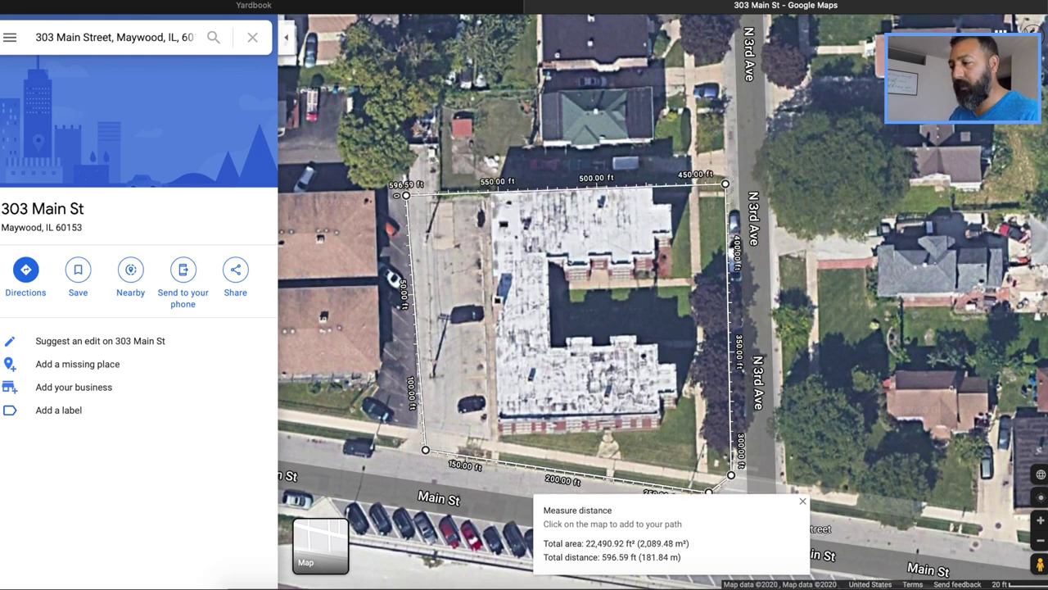
{"action": "left_click", "coordinate": [427, 13]}
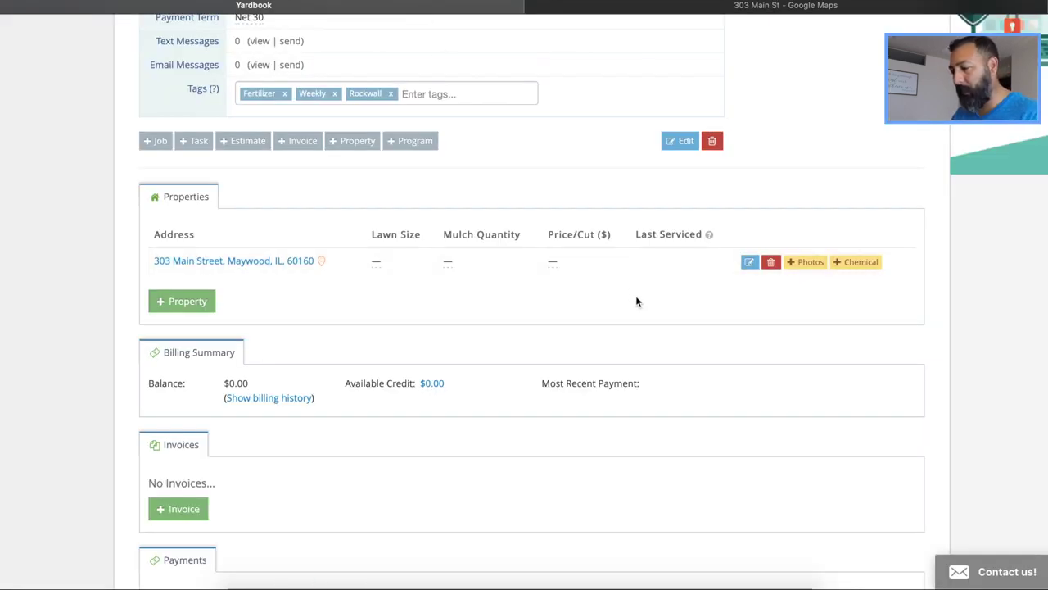
Set the property's Lawn Size to 22,000, Mulch Quantity to 5 and Price/Cut to 85
{"action": "left_click", "coordinate": [376, 261]}
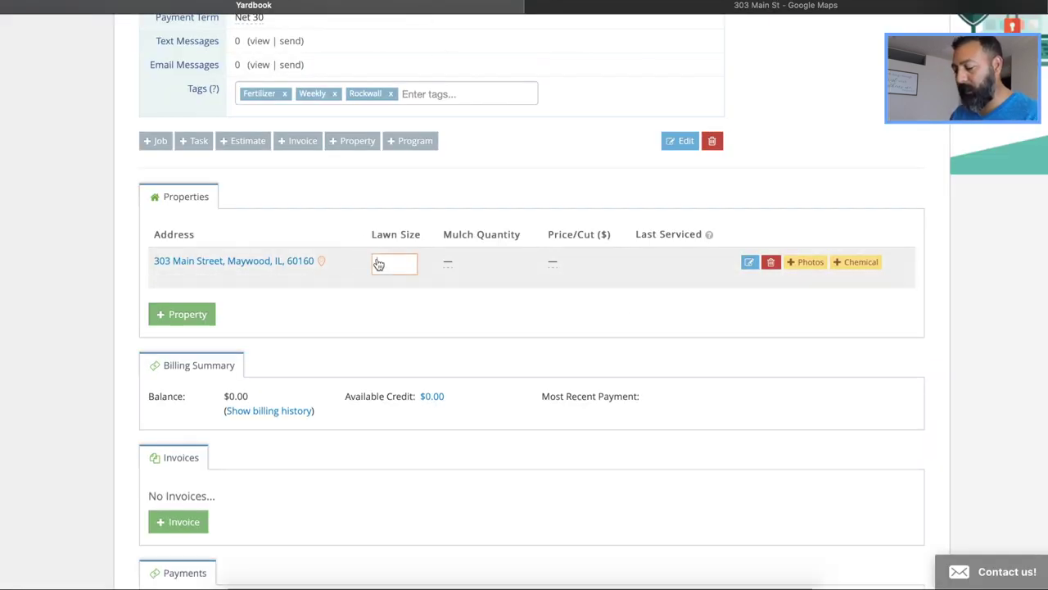
{"action": "type", "text": "22"}
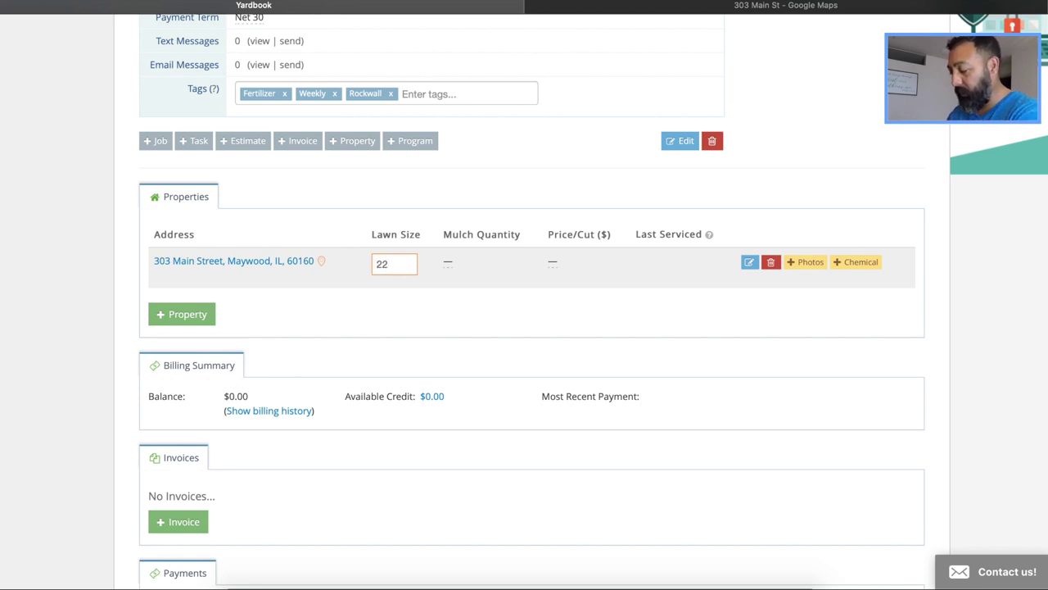
{"action": "type", "text": ",000"}
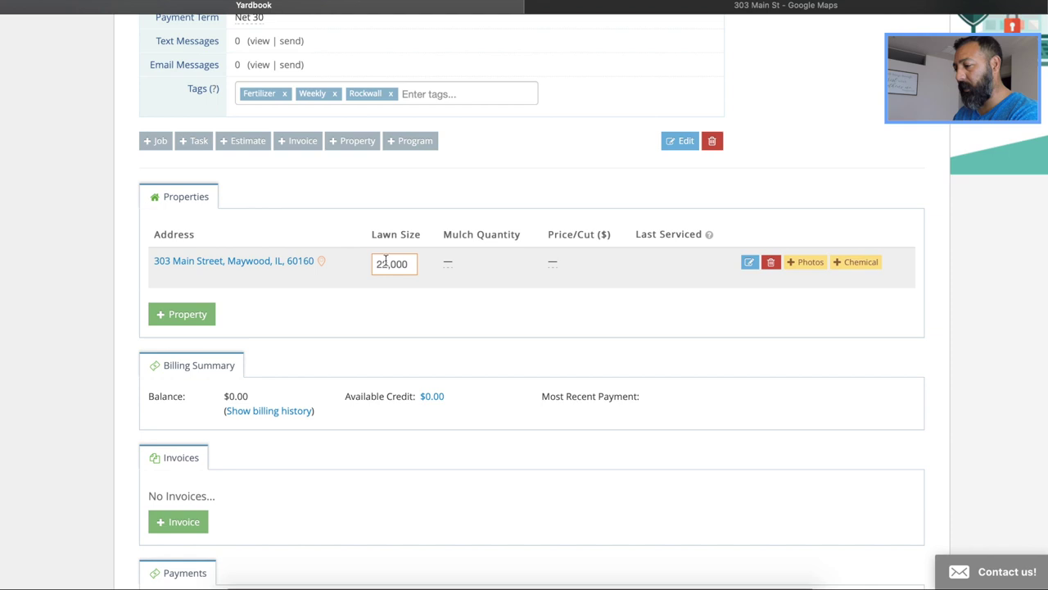
{"action": "left_click", "coordinate": [423, 309]}
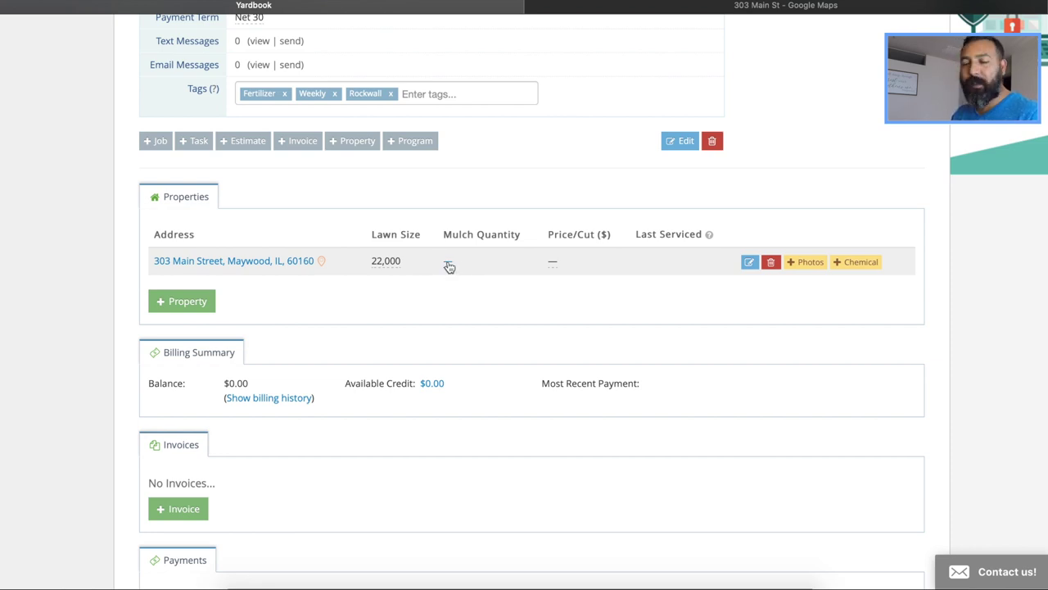
{"action": "left_click", "coordinate": [449, 264]}
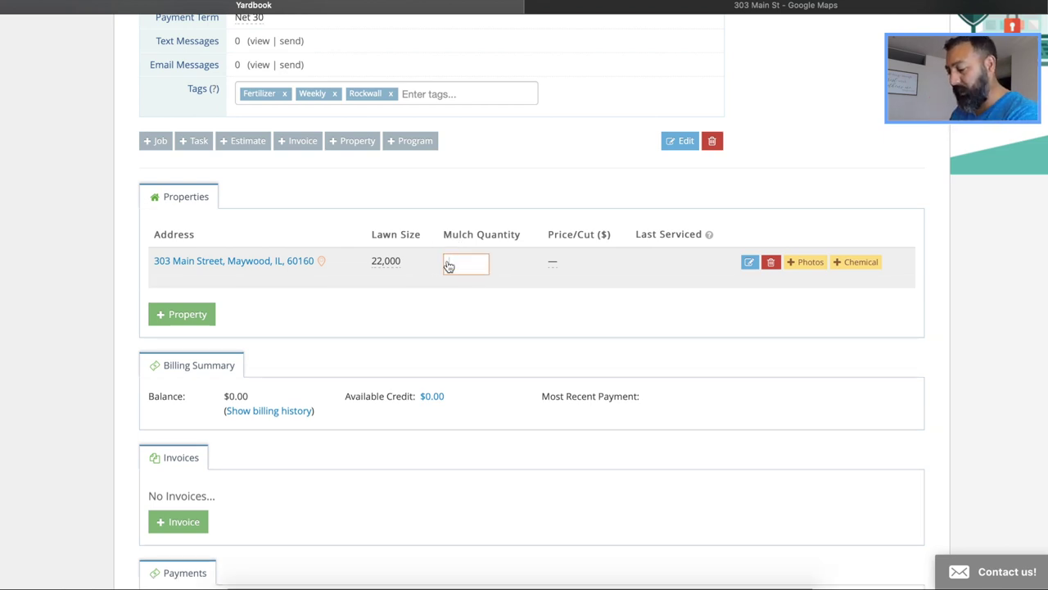
{"action": "type", "text": "5"}
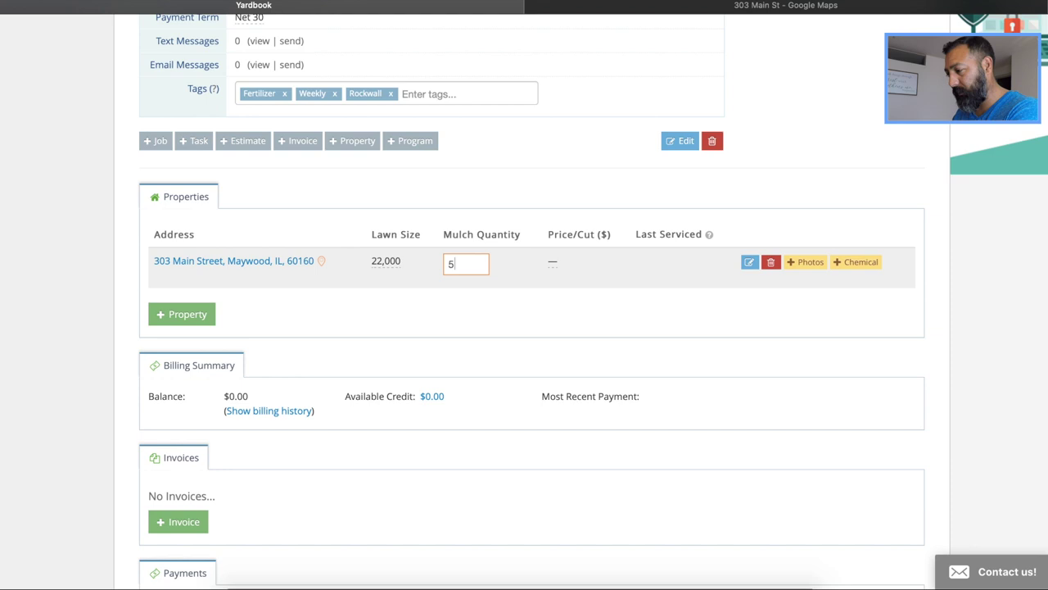
{"action": "key", "text": "Return"}
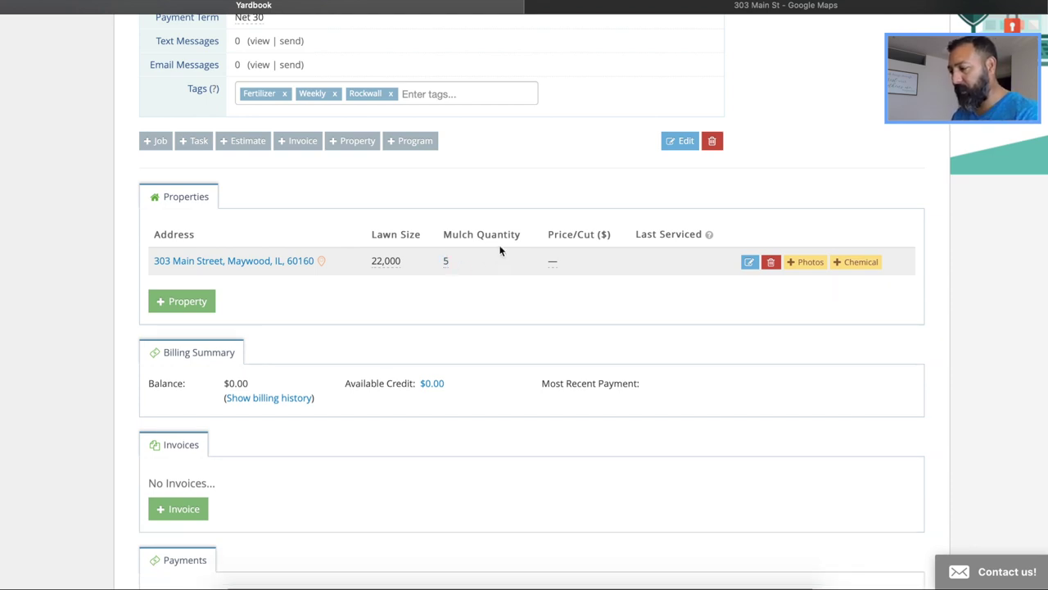
{"action": "left_click", "coordinate": [552, 262]}
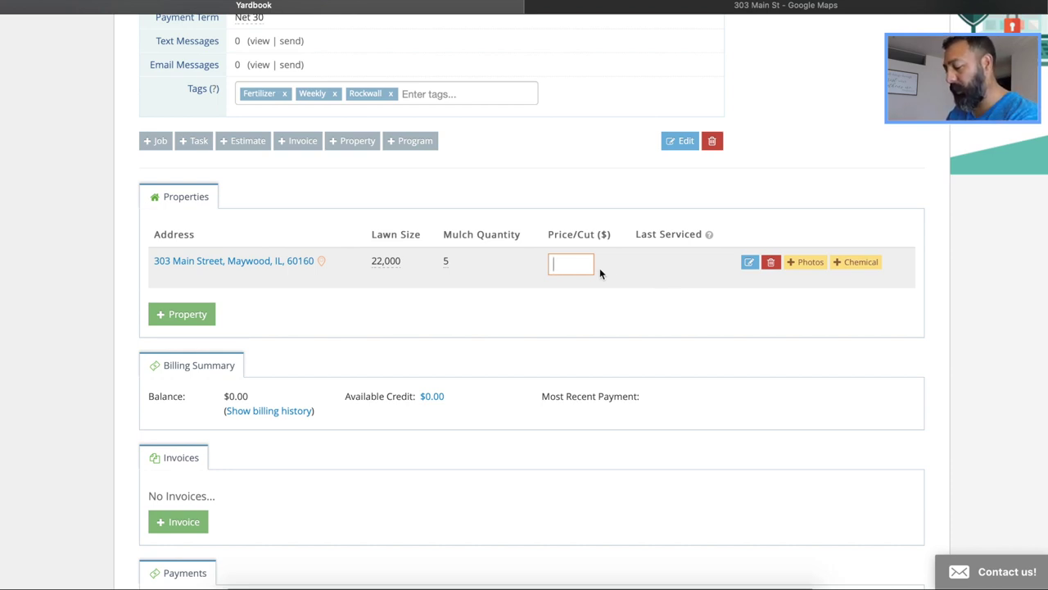
{"action": "type", "text": "85"}
{"action": "key", "text": "Return"}
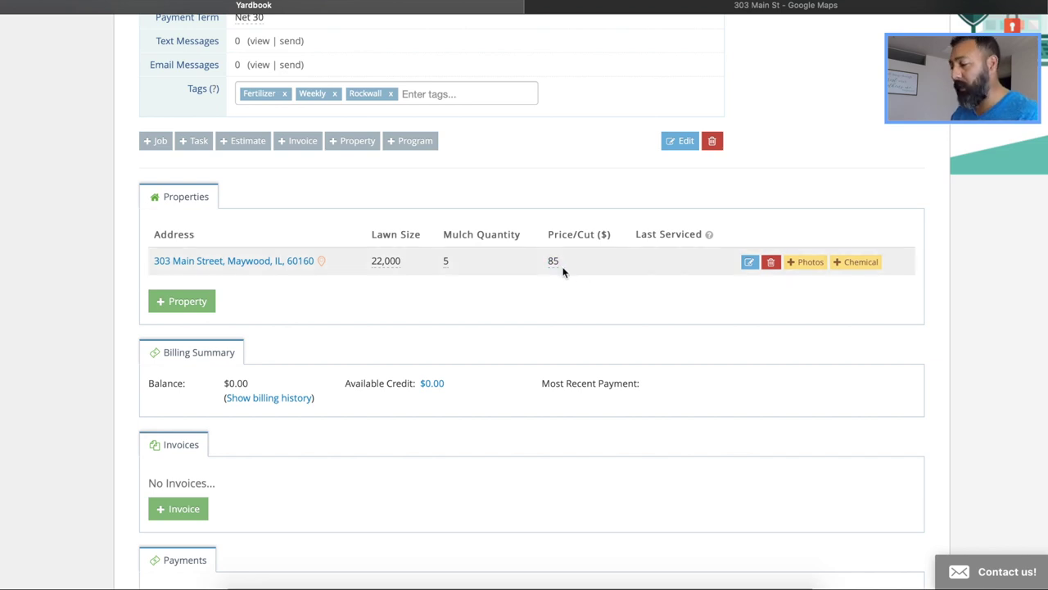
{"action": "scroll", "coordinate": [687, 280], "scroll_direction": "down", "scroll_amount": 1}
{"action": "scroll", "coordinate": [686, 280], "scroll_direction": "up", "scroll_amount": 1}
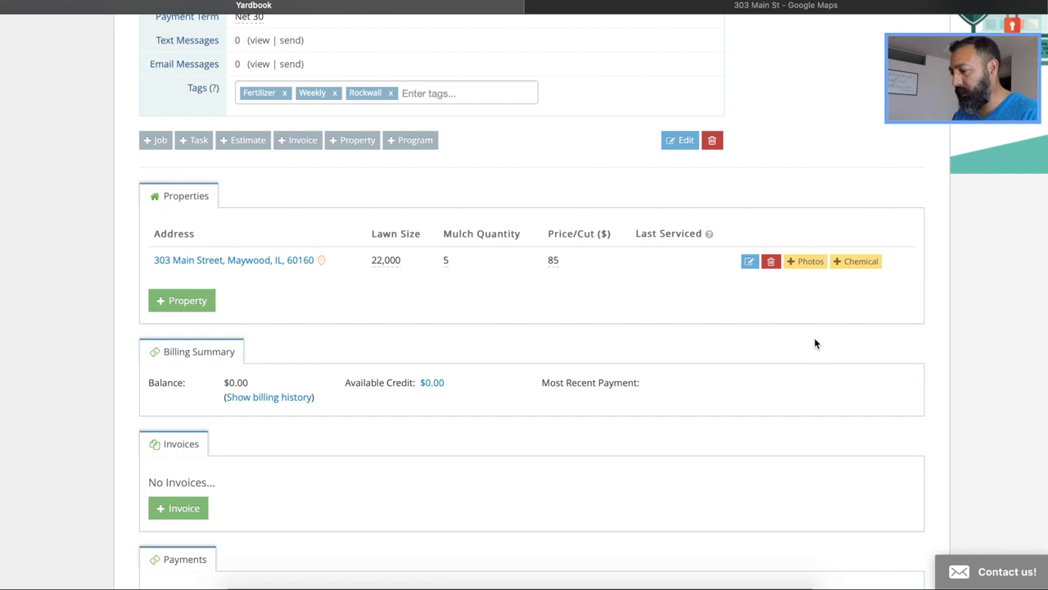
{"action": "scroll", "coordinate": [814, 341], "scroll_direction": "down", "scroll_amount": 4}
{"action": "scroll", "coordinate": [815, 343], "scroll_direction": "down", "scroll_amount": 6}
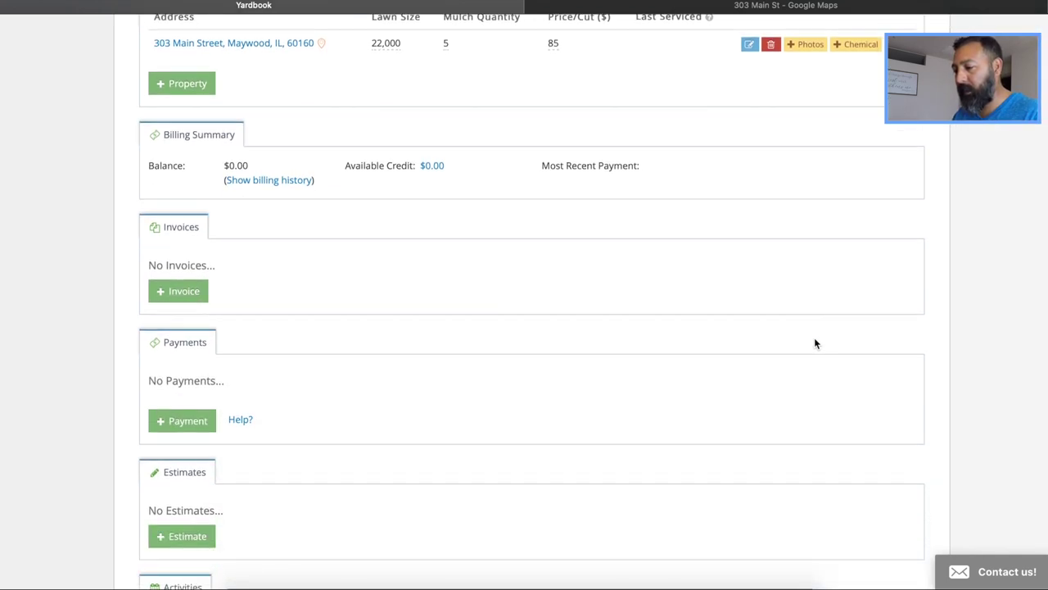
{"action": "scroll", "coordinate": [815, 344], "scroll_direction": "down", "scroll_amount": 4}
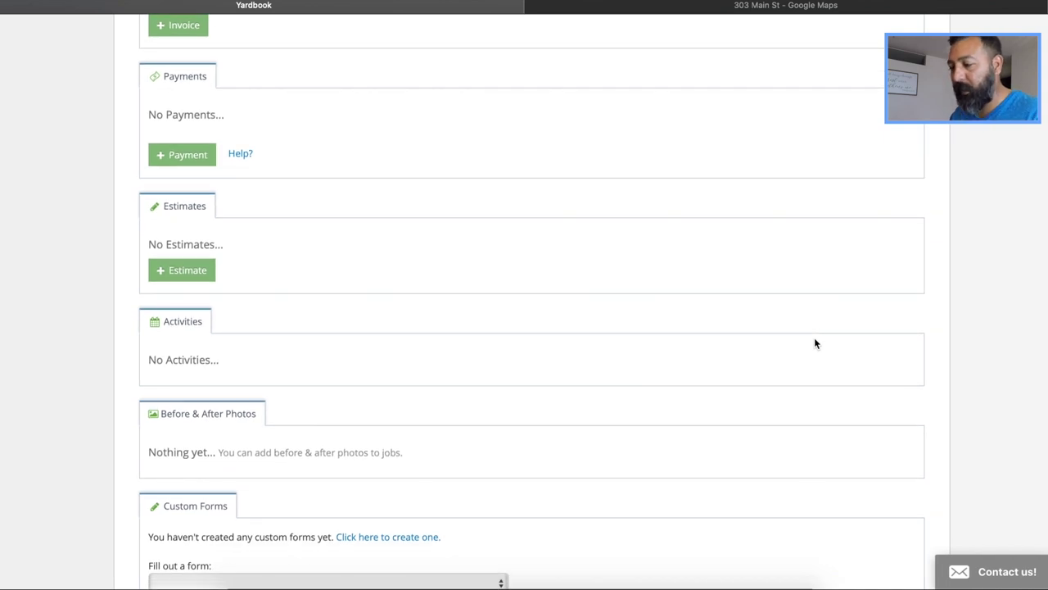
{"action": "left_click", "coordinate": [187, 282]}
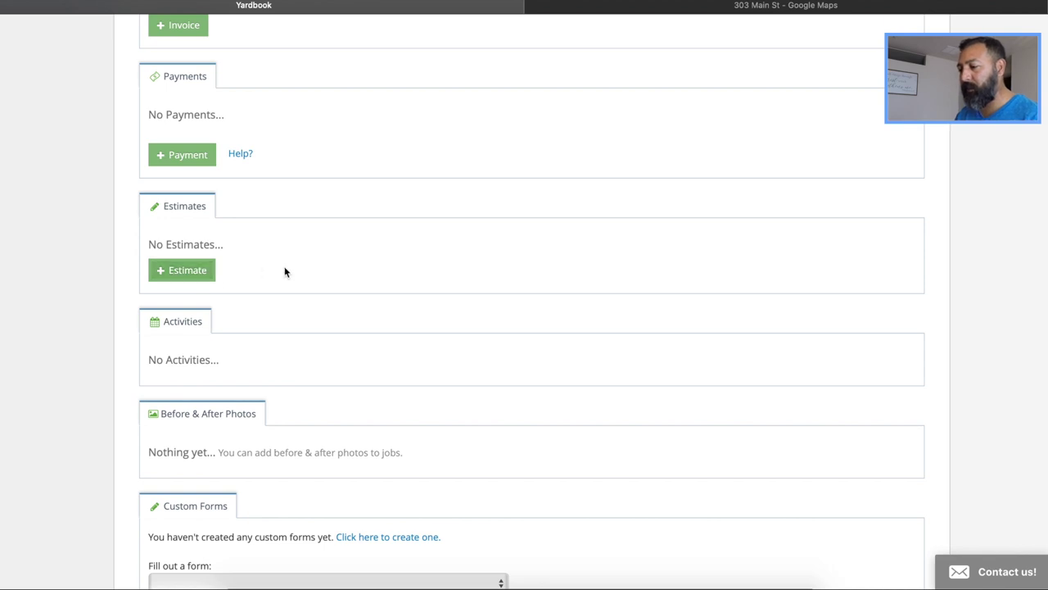
{"action": "scroll", "coordinate": [284, 270], "scroll_direction": "up", "scroll_amount": 9}
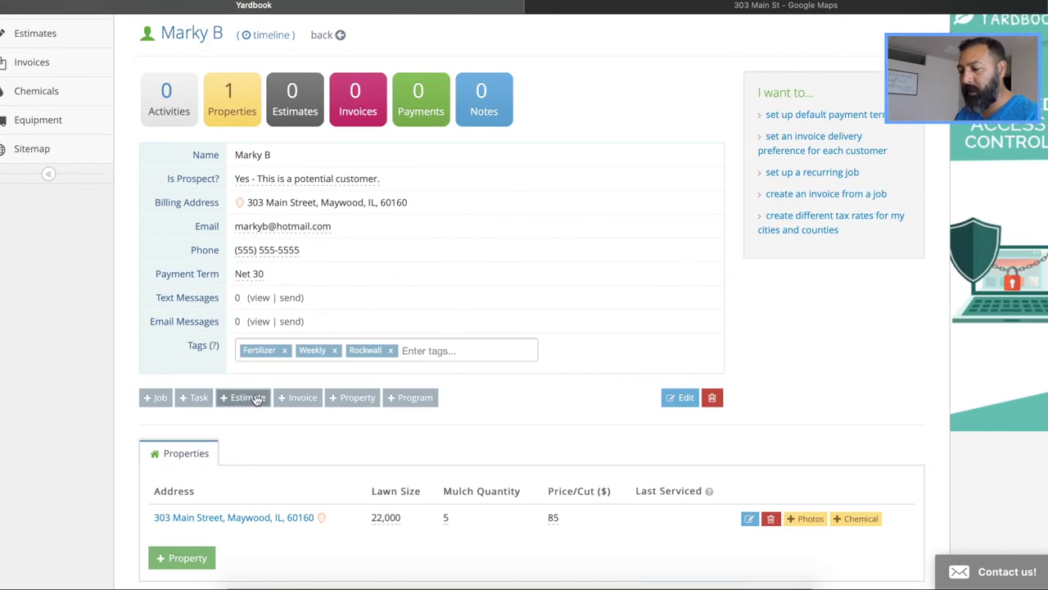
Start estimate #1054 with + Estimate and open the Add an item catalog
{"action": "left_click", "coordinate": [248, 397]}
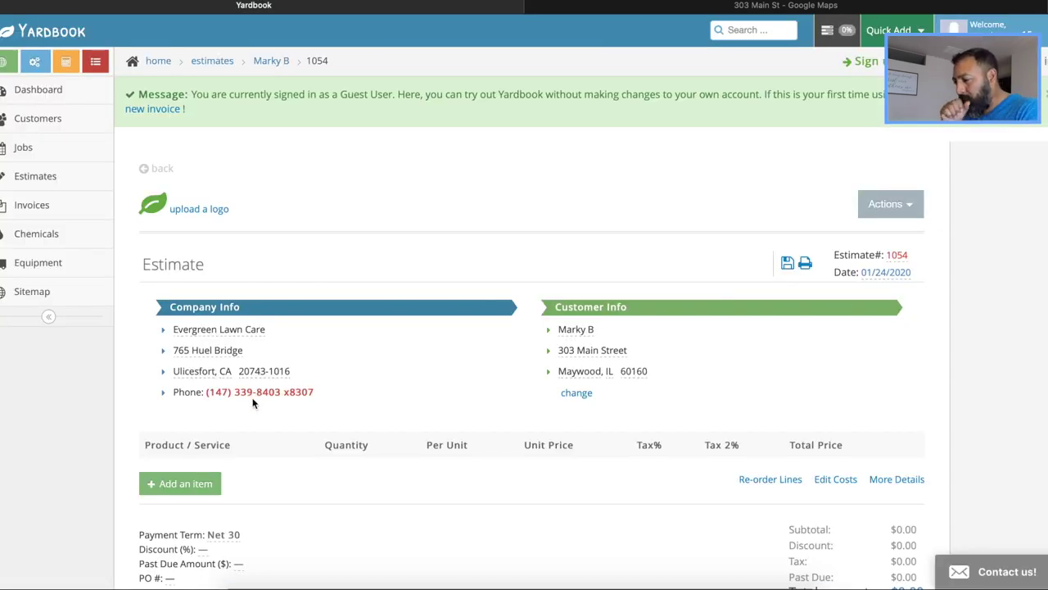
{"action": "scroll", "coordinate": [252, 402], "scroll_direction": "down", "scroll_amount": 3}
{"action": "scroll", "coordinate": [252, 403], "scroll_direction": "down", "scroll_amount": 2}
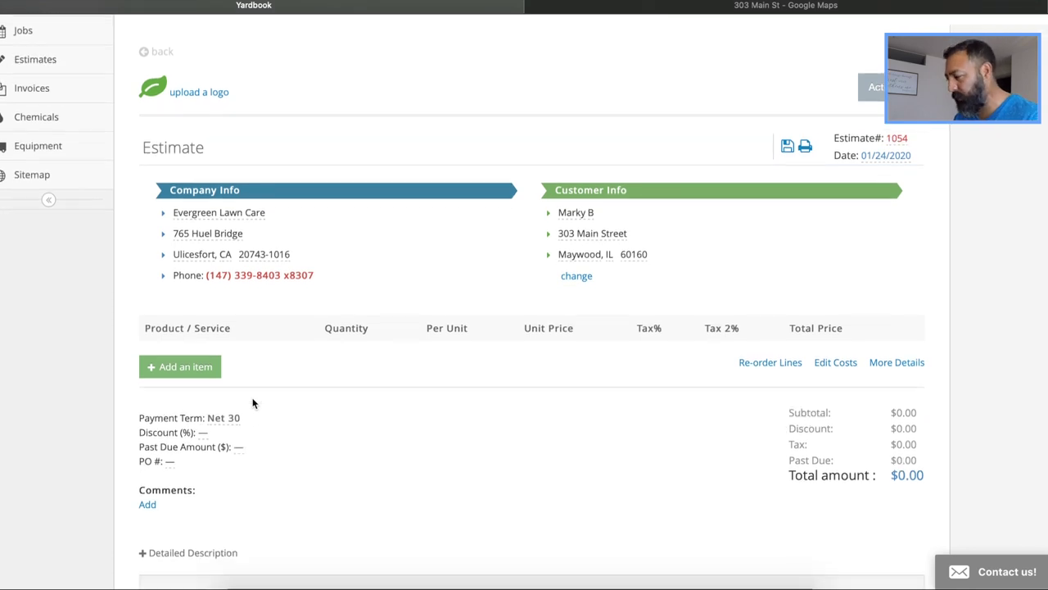
{"action": "scroll", "coordinate": [952, 154], "scroll_direction": "down", "scroll_amount": 3}
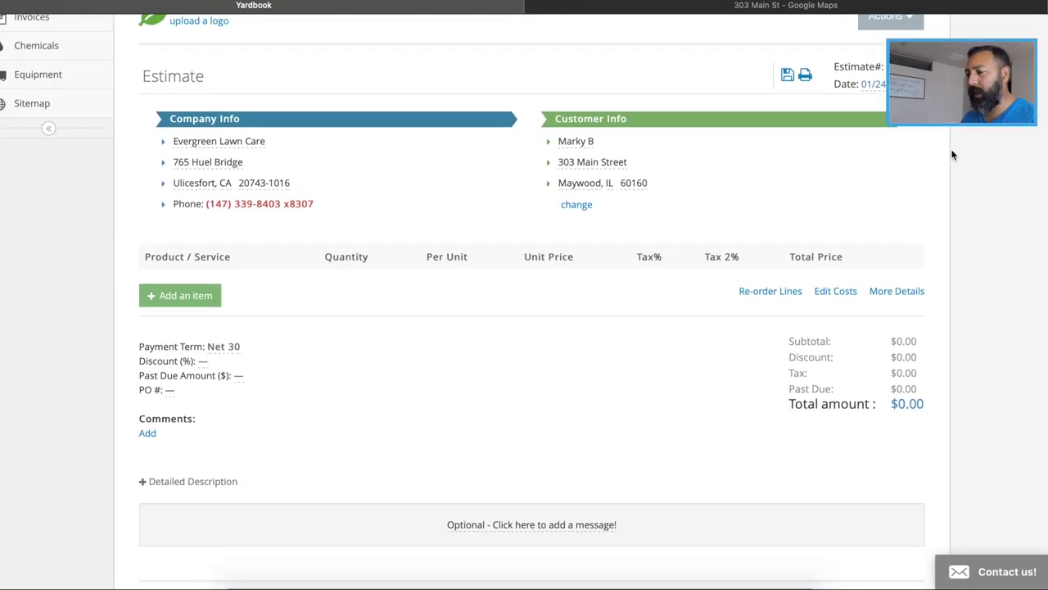
{"action": "scroll", "coordinate": [953, 155], "scroll_direction": "down", "scroll_amount": 5}
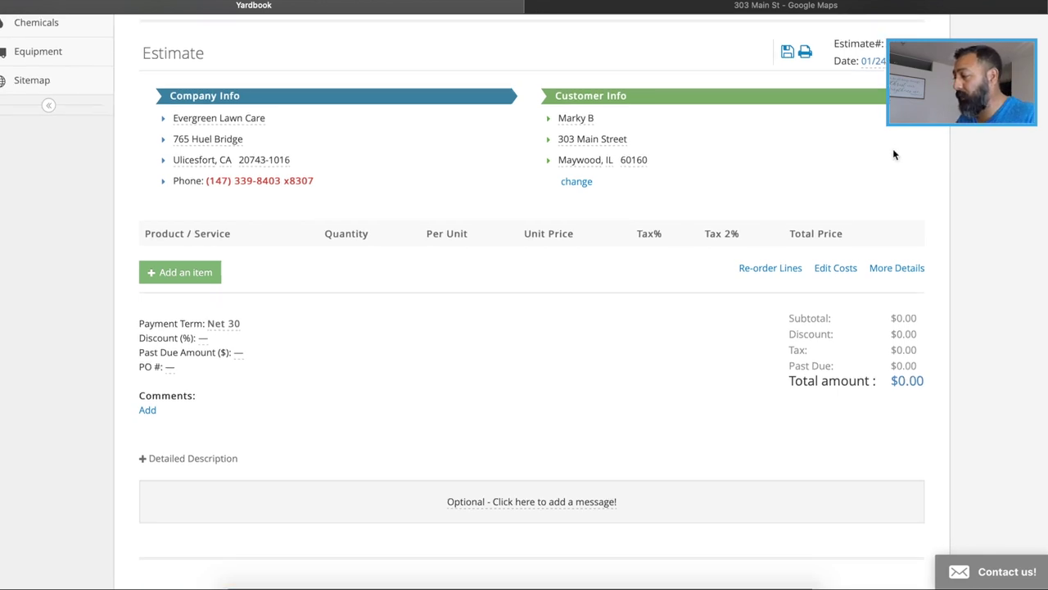
{"action": "scroll", "coordinate": [873, 164], "scroll_direction": "up", "scroll_amount": 1}
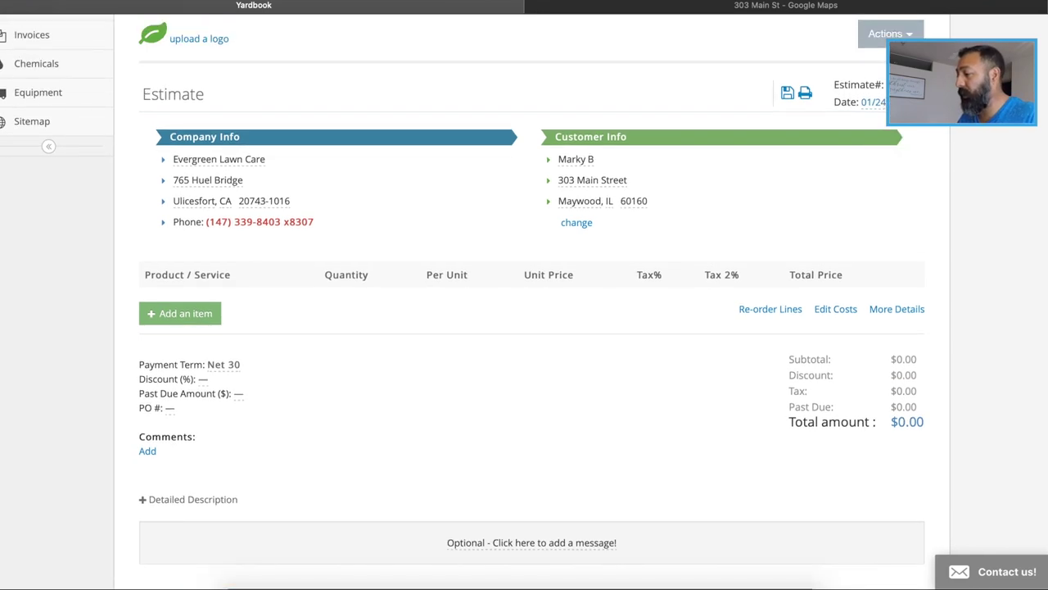
{"action": "scroll", "coordinate": [901, 168], "scroll_direction": "down", "scroll_amount": 3}
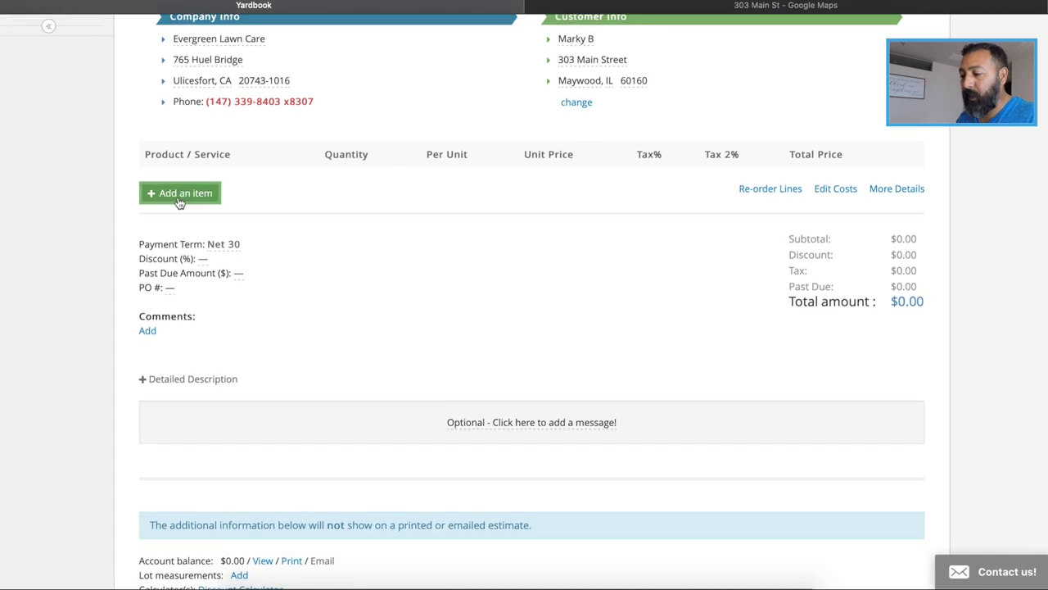
{"action": "left_click", "coordinate": [178, 196]}
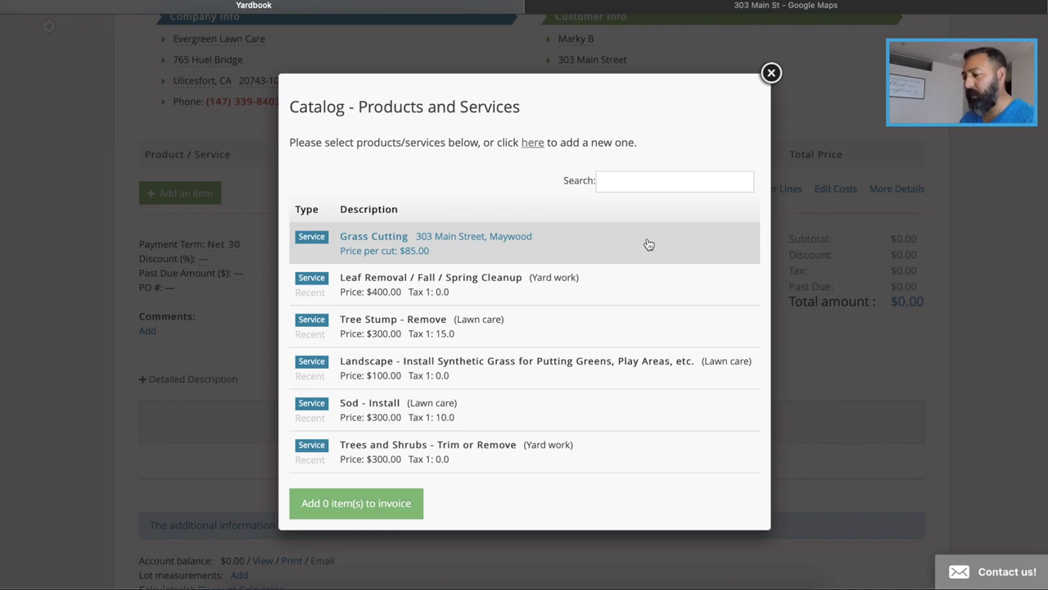
Add the Grass Cutting catalog service at $85 per cut as a line on the estimate
{"action": "left_click", "coordinate": [538, 243]}
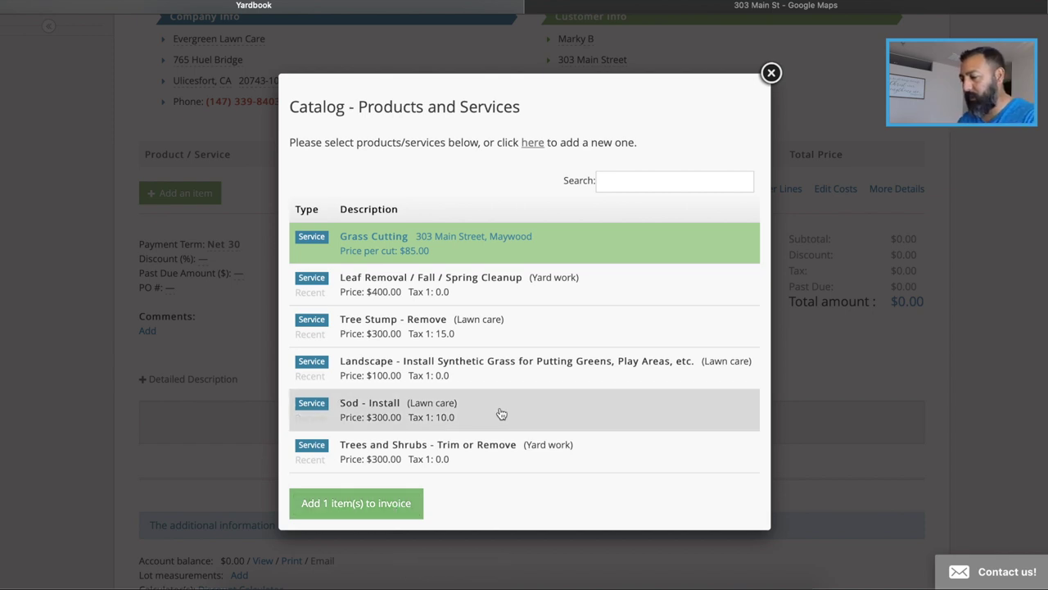
{"action": "scroll", "coordinate": [499, 413], "scroll_direction": "down", "scroll_amount": 5}
{"action": "scroll", "coordinate": [501, 414], "scroll_direction": "down", "scroll_amount": 10}
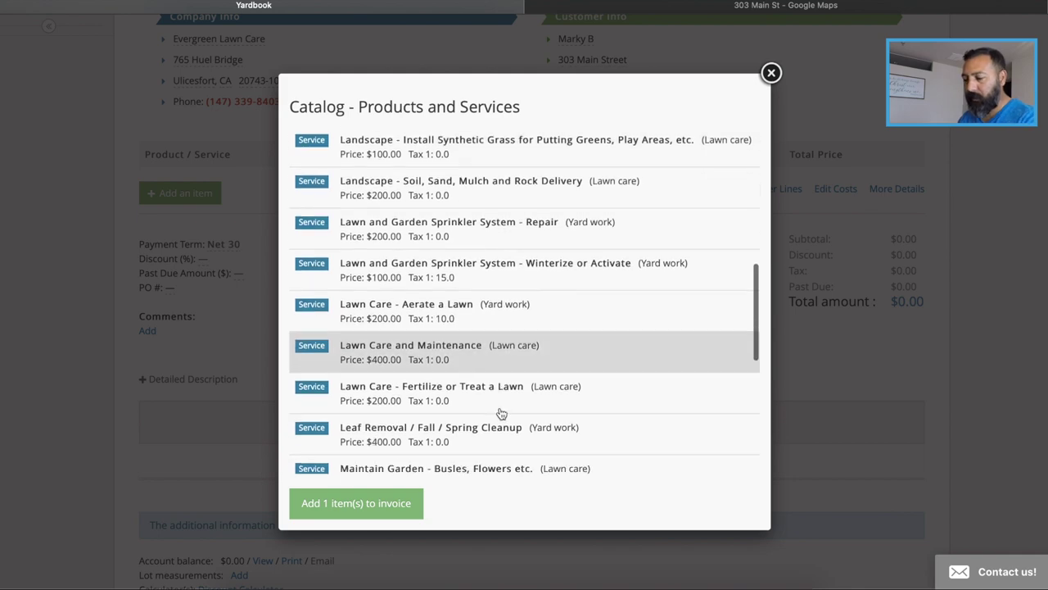
{"action": "scroll", "coordinate": [501, 414], "scroll_direction": "down", "scroll_amount": 6}
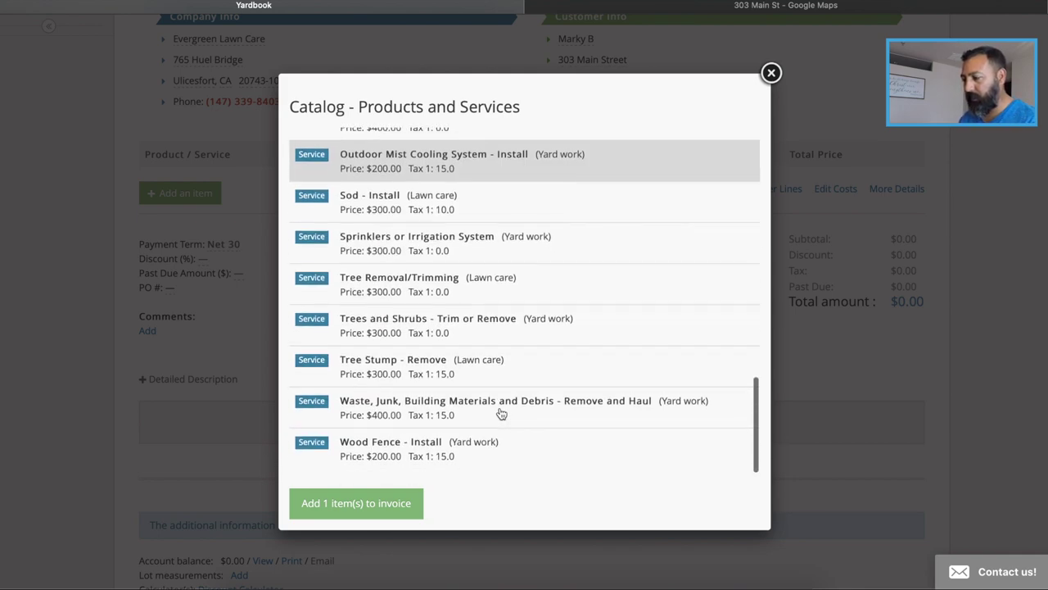
{"action": "scroll", "coordinate": [501, 414], "scroll_direction": "up", "scroll_amount": 20}
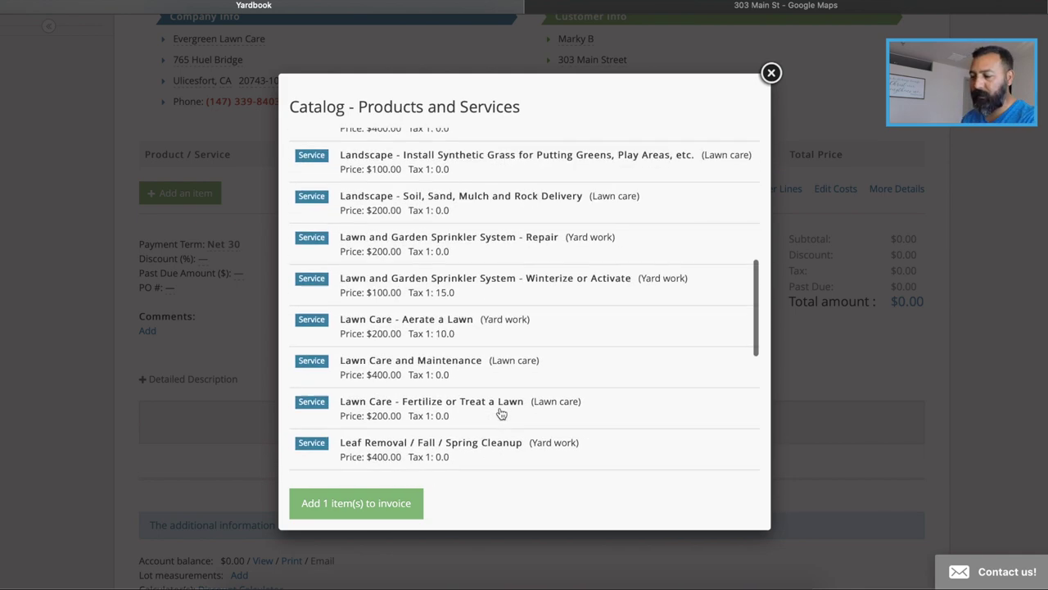
{"action": "scroll", "coordinate": [501, 414], "scroll_direction": "up", "scroll_amount": 2}
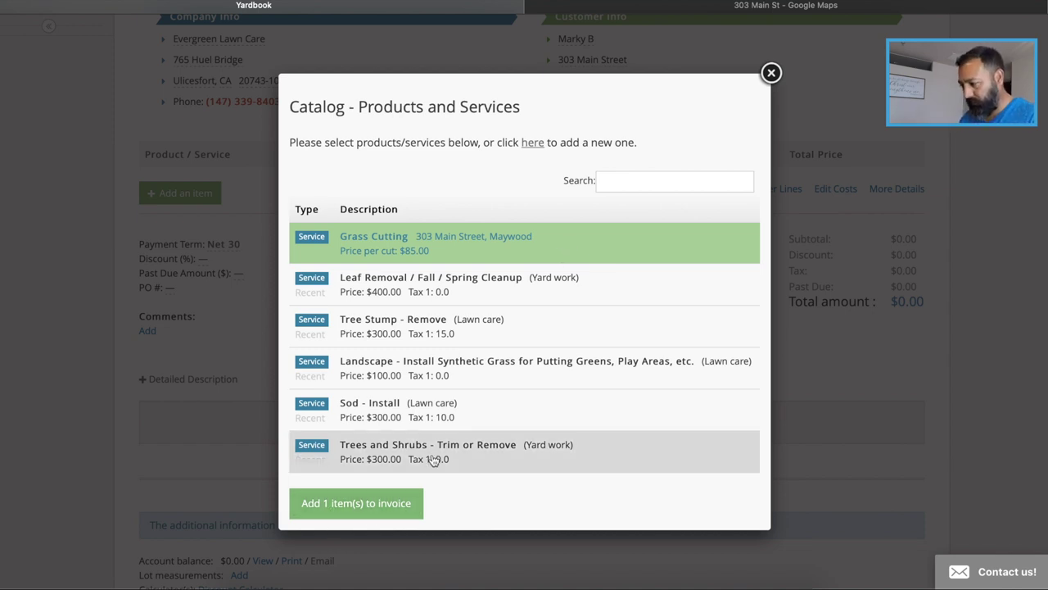
{"action": "left_click", "coordinate": [401, 513]}
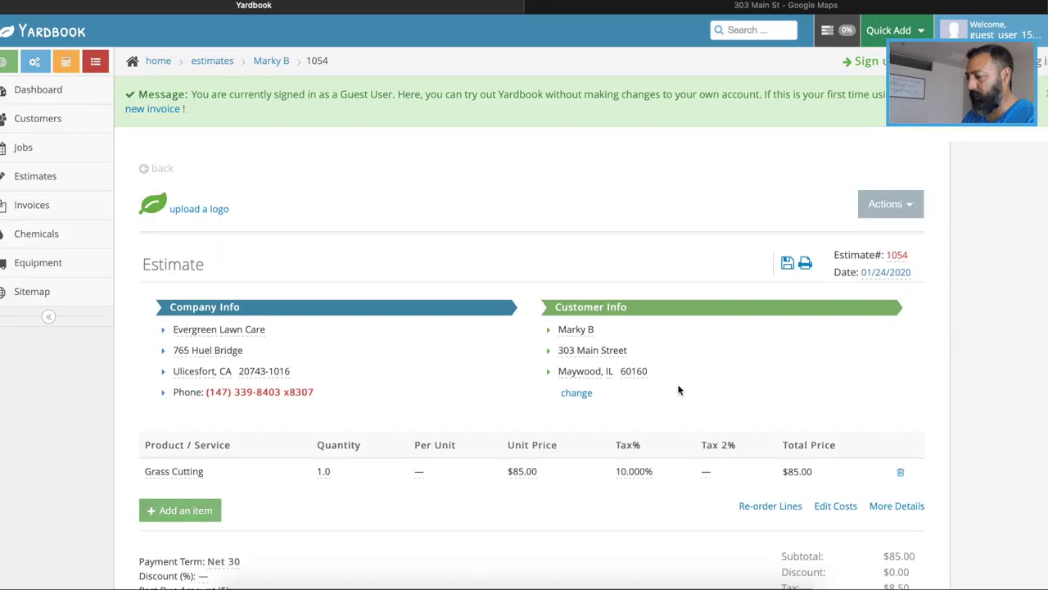
Change the Grass Cutting line's tax rate from 10% to 8.25%
{"action": "scroll", "coordinate": [967, 373], "scroll_direction": "down", "scroll_amount": 3}
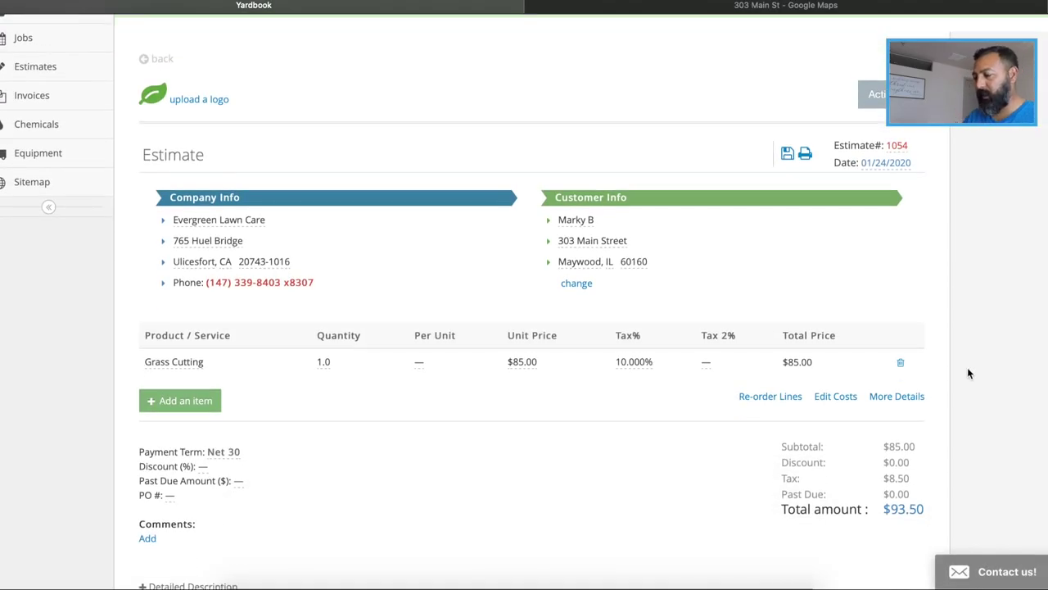
{"action": "scroll", "coordinate": [967, 374], "scroll_direction": "down", "scroll_amount": 2}
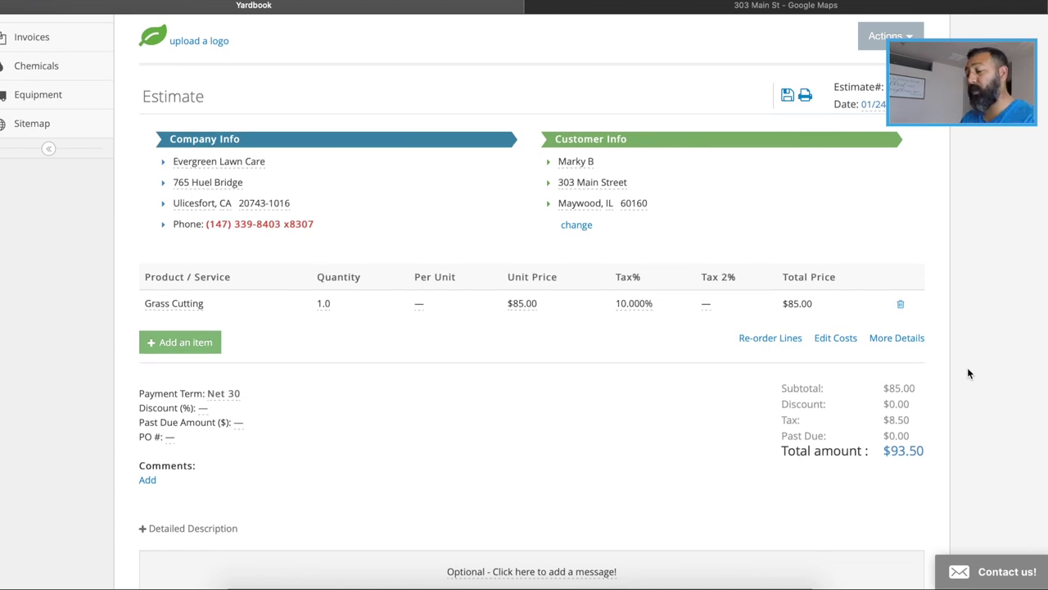
{"action": "scroll", "coordinate": [967, 373], "scroll_direction": "down", "scroll_amount": 1}
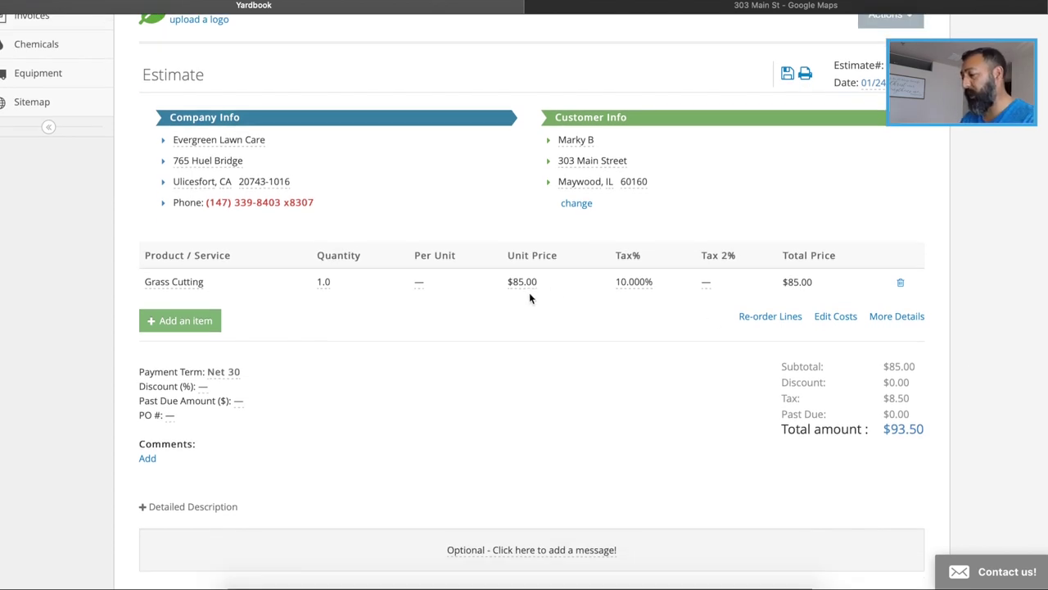
{"action": "left_click", "coordinate": [635, 287]}
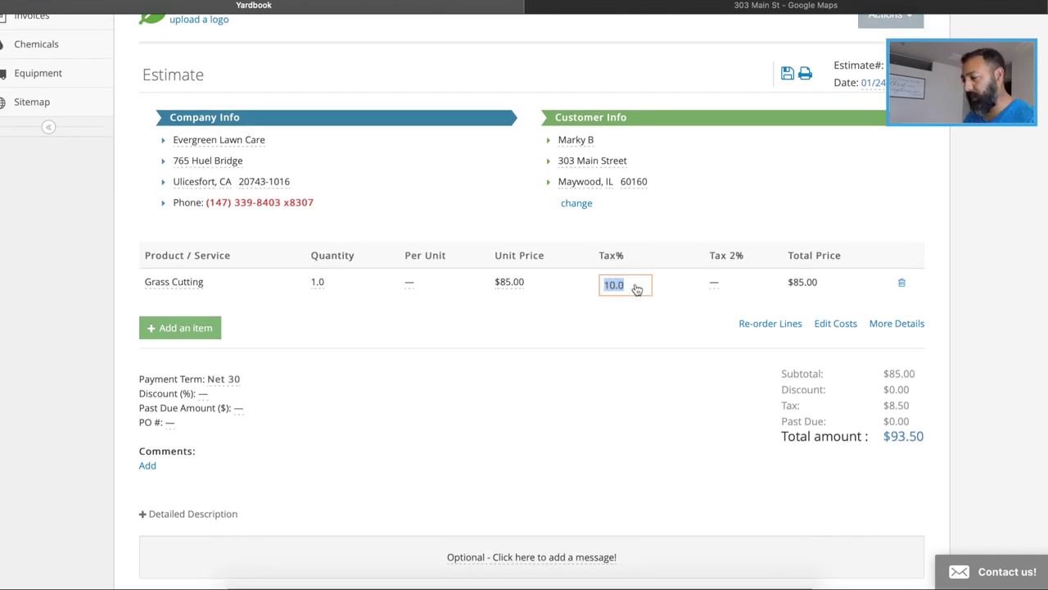
{"action": "scroll", "coordinate": [637, 288], "scroll_direction": "up", "scroll_amount": 4}
{"action": "type", "text": "8."}
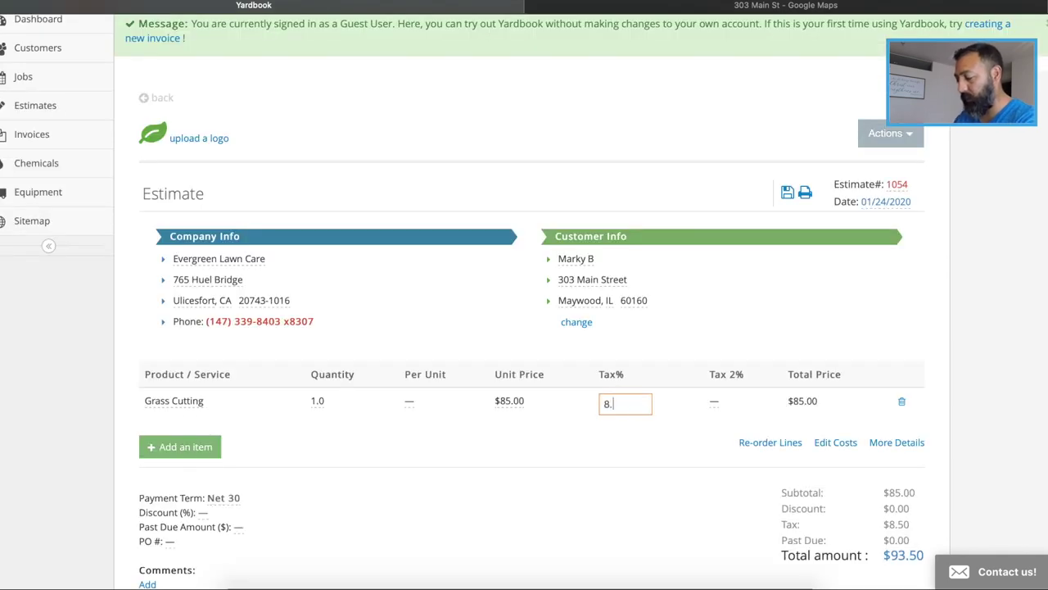
{"action": "type", "text": "25"}
{"action": "key", "text": "Return"}
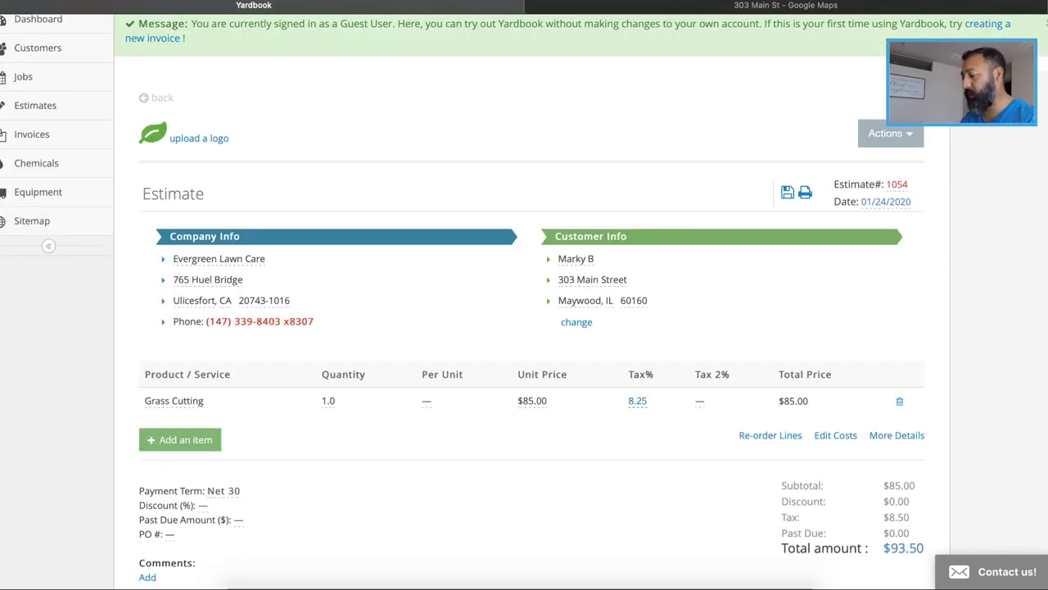
{"action": "scroll", "coordinate": [996, 343], "scroll_direction": "down", "scroll_amount": 2}
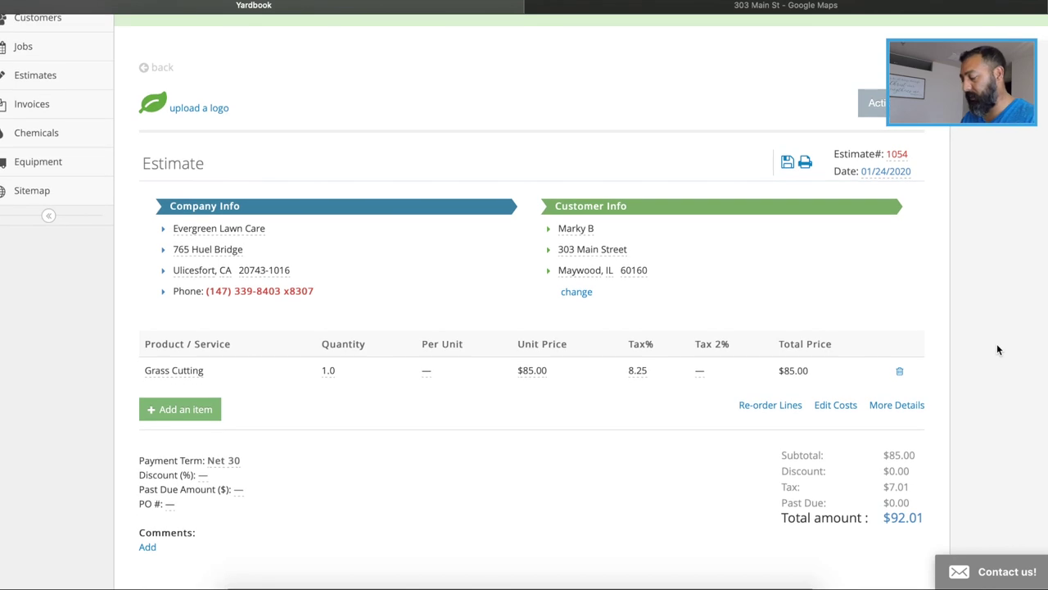
{"action": "scroll", "coordinate": [997, 350], "scroll_direction": "down", "scroll_amount": 1}
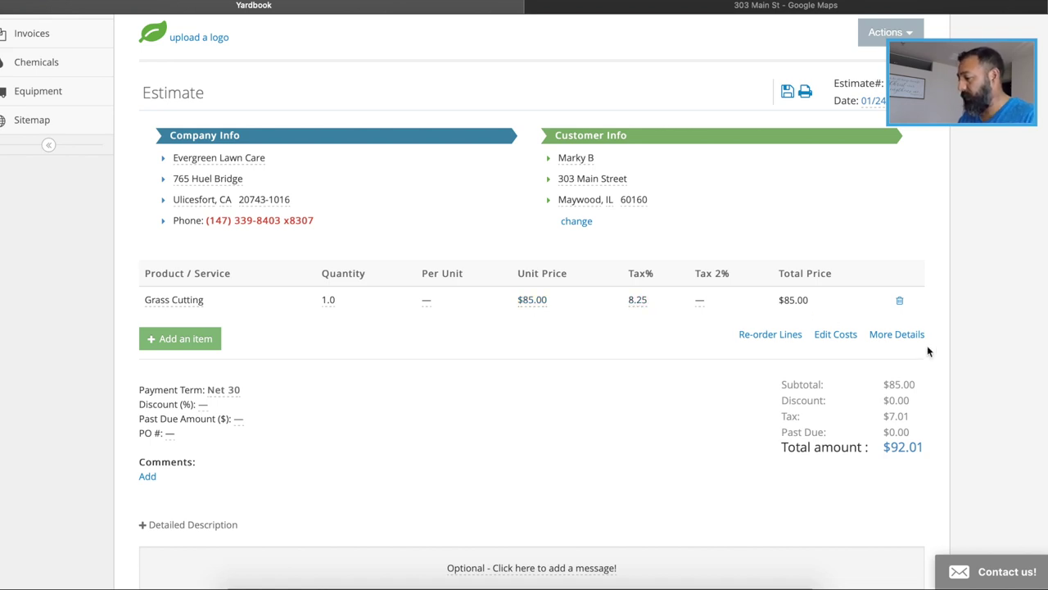
{"action": "scroll", "coordinate": [926, 352], "scroll_direction": "down", "scroll_amount": 2}
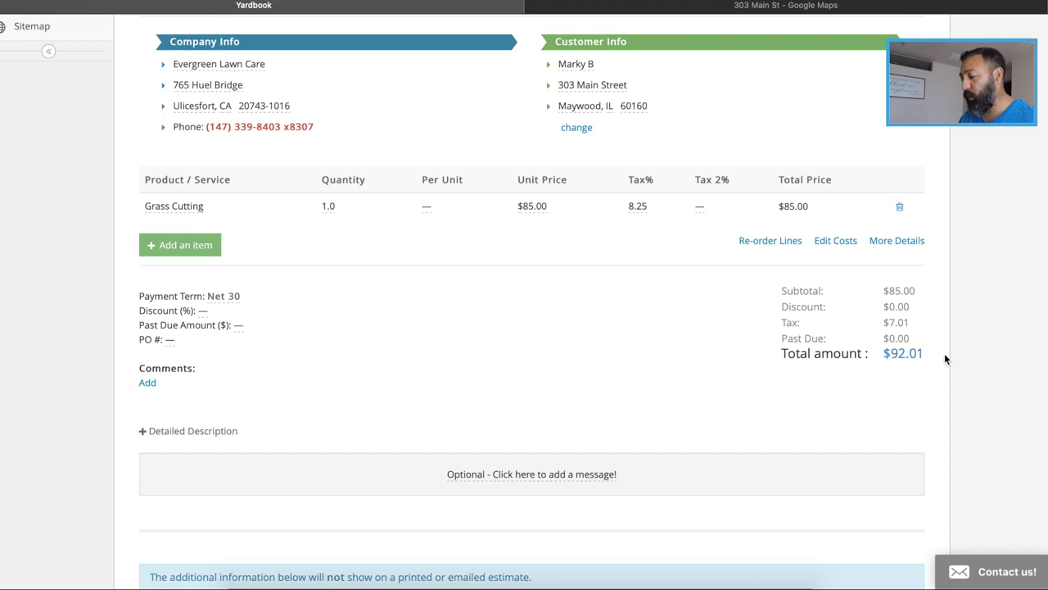
Switch the estimate's payment term from Net 30 to Due On Receipt
{"action": "scroll", "coordinate": [945, 355], "scroll_direction": "down", "scroll_amount": 10}
{"action": "scroll", "coordinate": [944, 359], "scroll_direction": "up", "scroll_amount": 8}
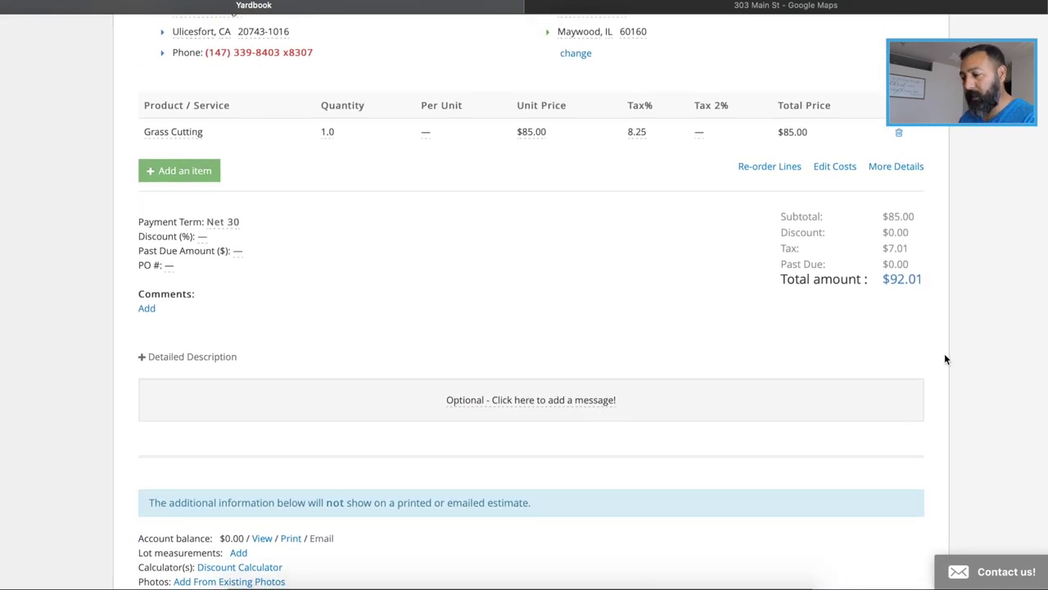
{"action": "scroll", "coordinate": [945, 359], "scroll_direction": "down", "scroll_amount": 1}
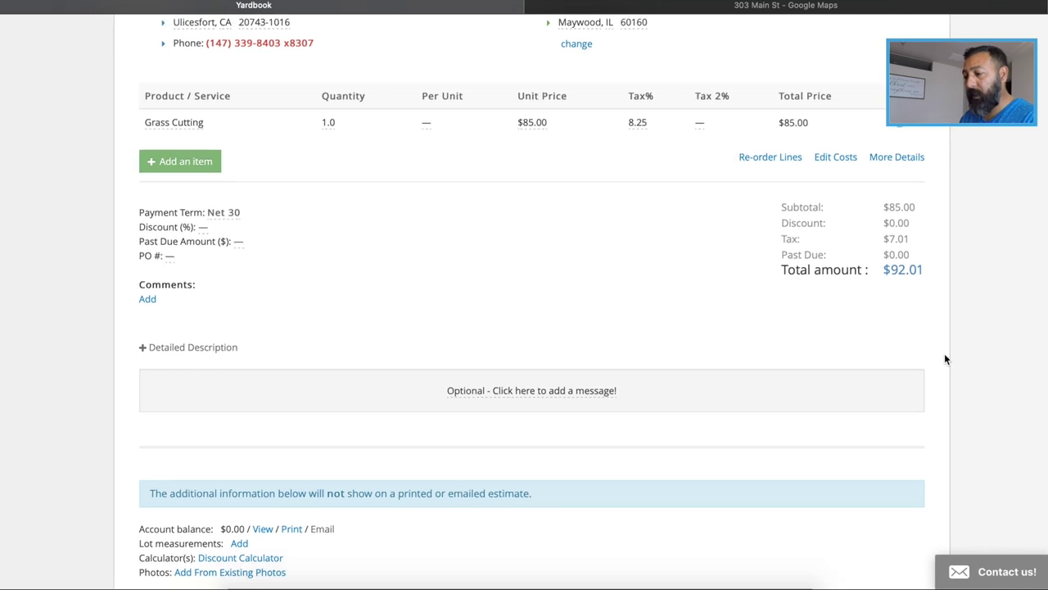
{"action": "left_click", "coordinate": [225, 212]}
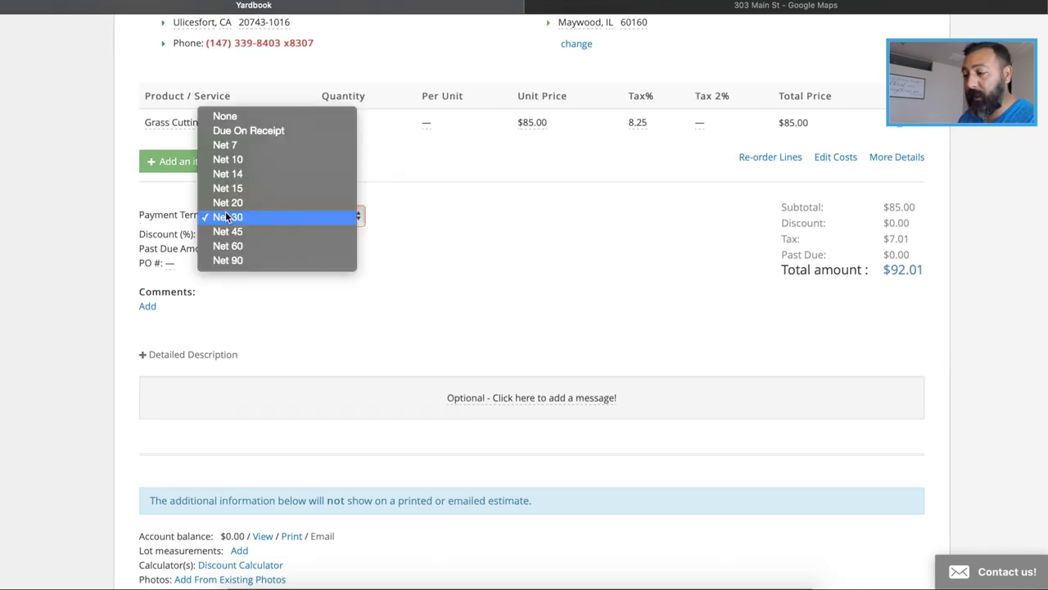
{"action": "left_click", "coordinate": [246, 131]}
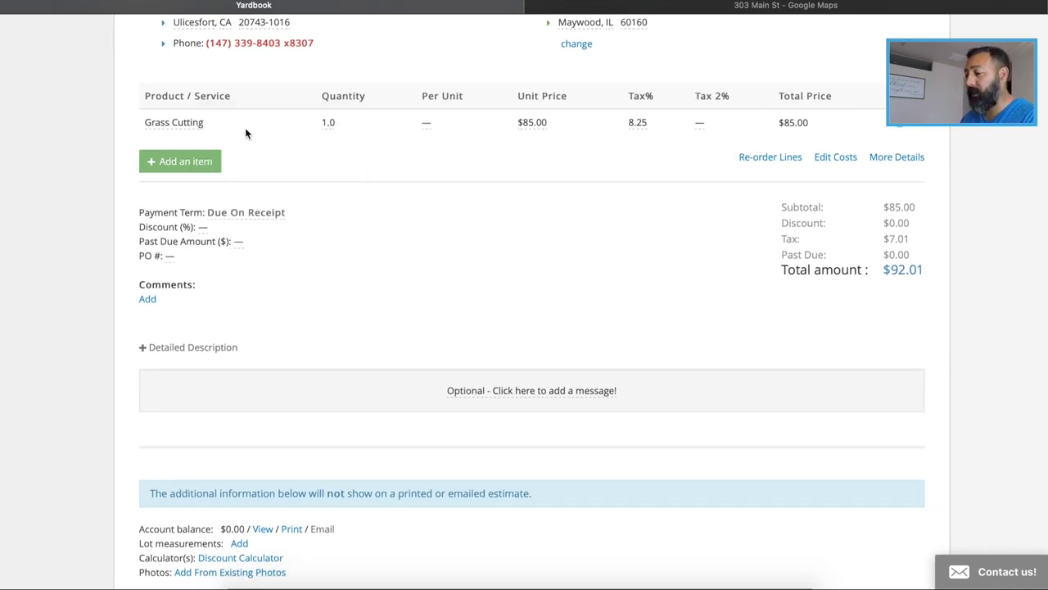
{"action": "scroll", "coordinate": [984, 270], "scroll_direction": "down", "scroll_amount": 3}
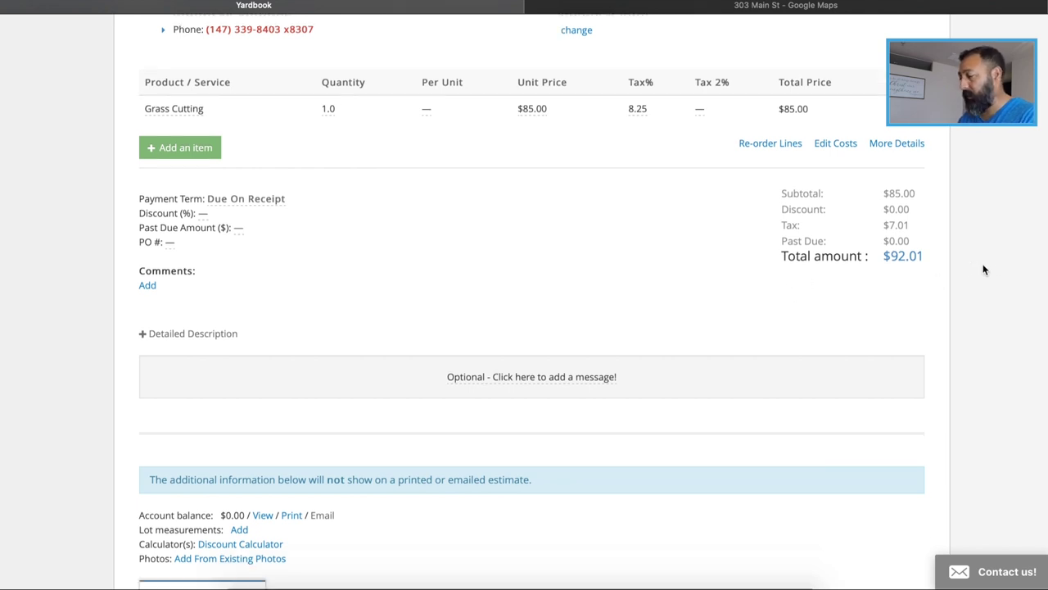
{"action": "scroll", "coordinate": [984, 269], "scroll_direction": "up", "scroll_amount": 5}
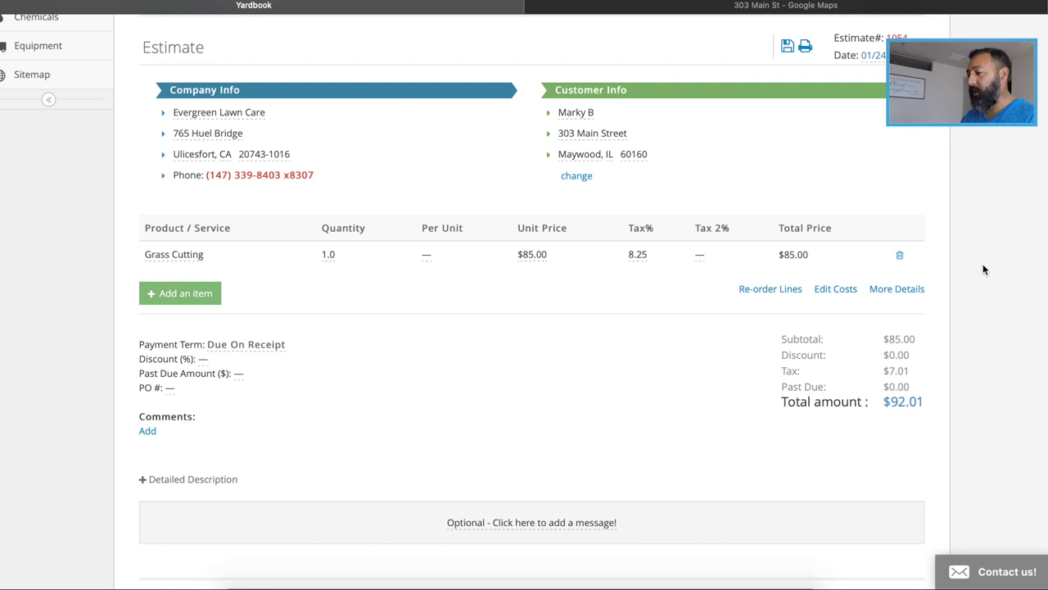
{"action": "scroll", "coordinate": [984, 270], "scroll_direction": "up", "scroll_amount": 5}
{"action": "scroll", "coordinate": [984, 270], "scroll_direction": "down", "scroll_amount": 2}
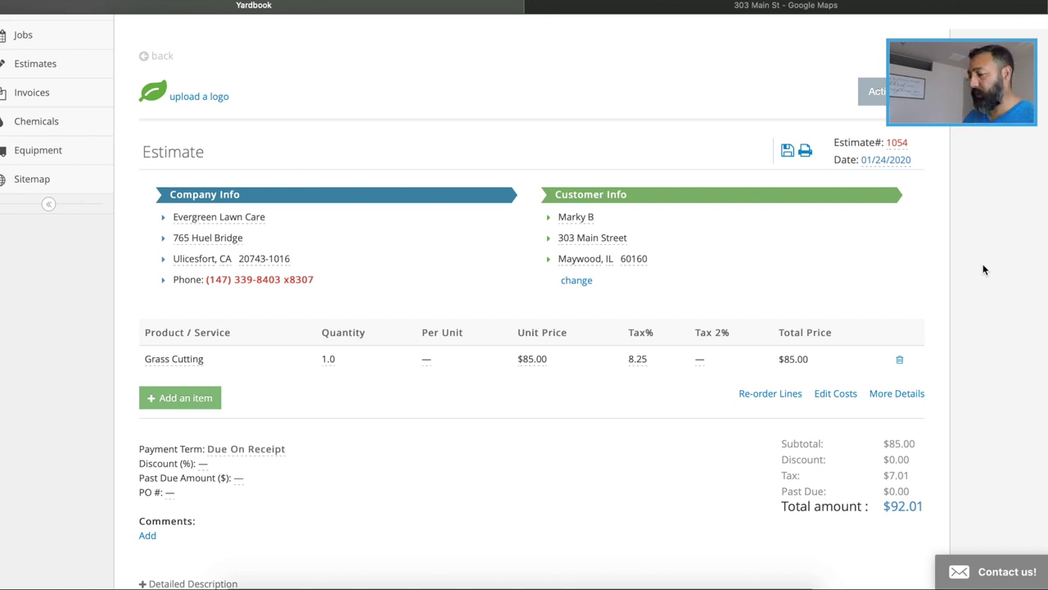
{"action": "scroll", "coordinate": [984, 265], "scroll_direction": "down", "scroll_amount": 2}
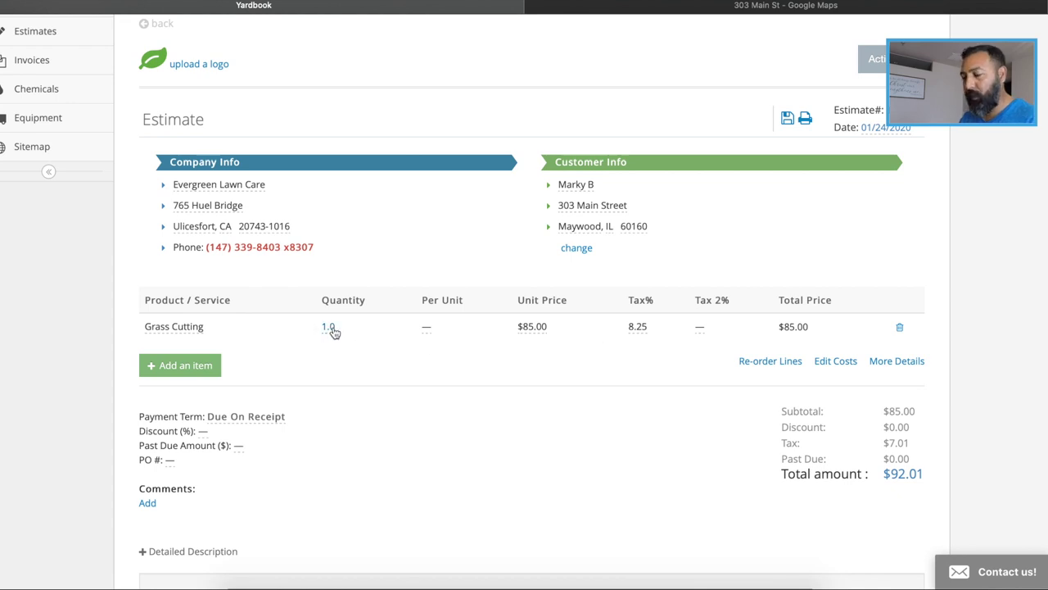
Change the Grass Cutting quantity from 1.0 to 4, making the line $340.00
{"action": "left_click", "coordinate": [329, 326]}
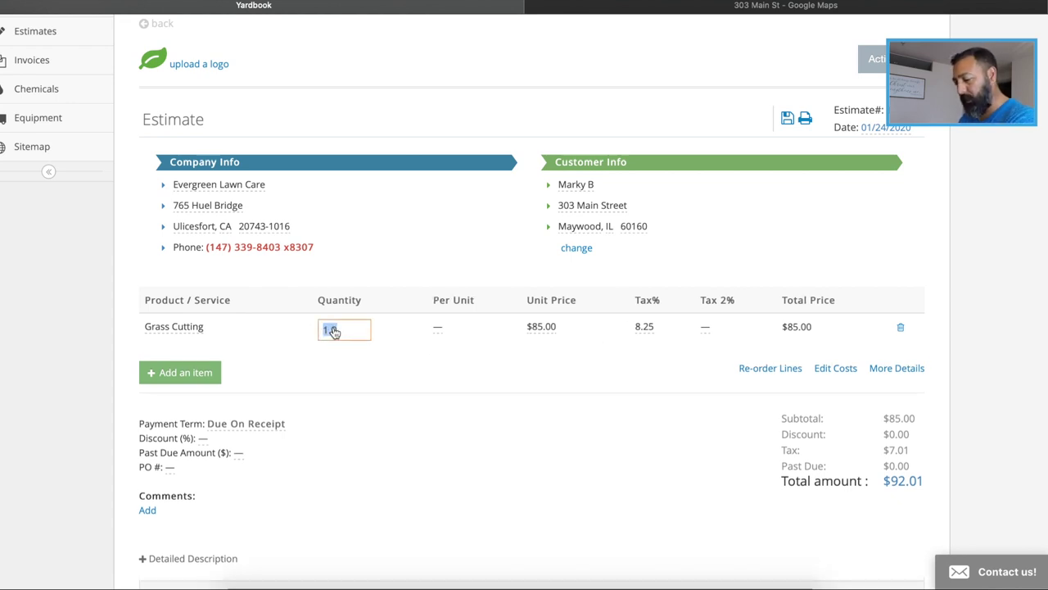
{"action": "type", "text": "4"}
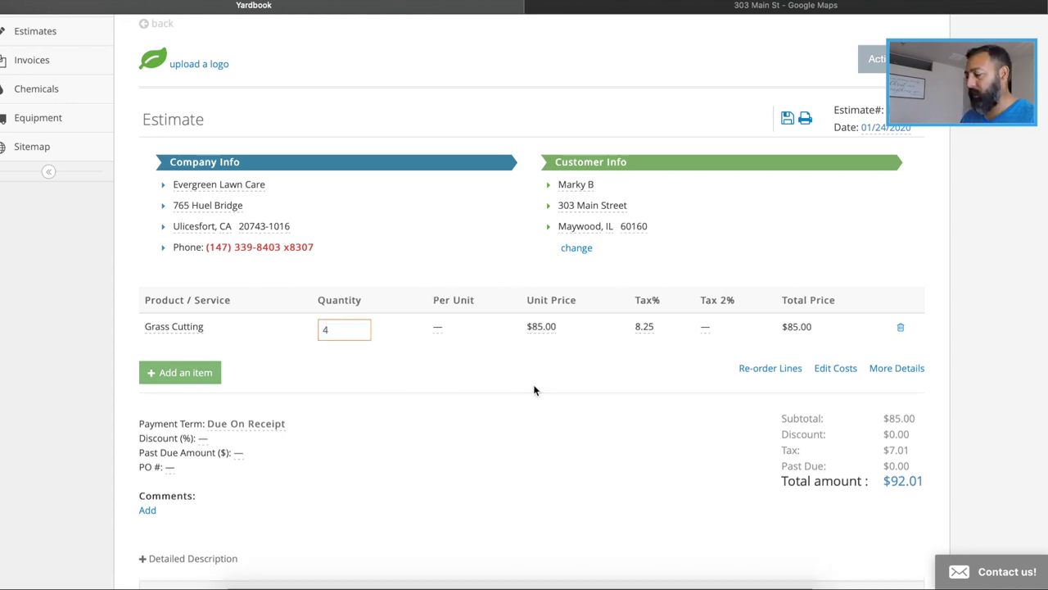
{"action": "left_click", "coordinate": [1014, 304]}
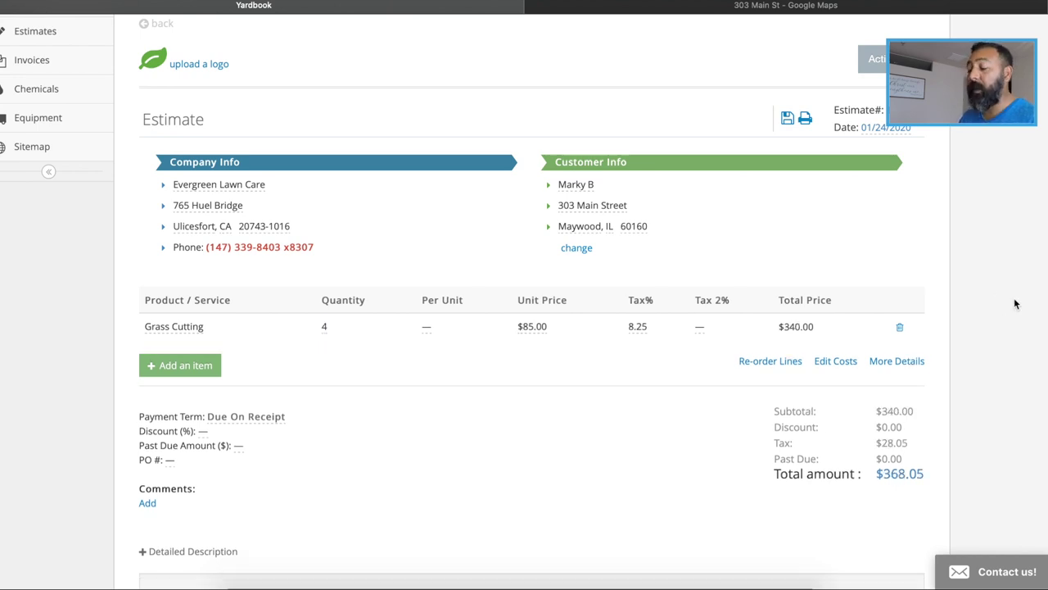
Open an empty comment box in the estimate's Comments section
{"action": "scroll", "coordinate": [1014, 304], "scroll_direction": "down", "scroll_amount": 1}
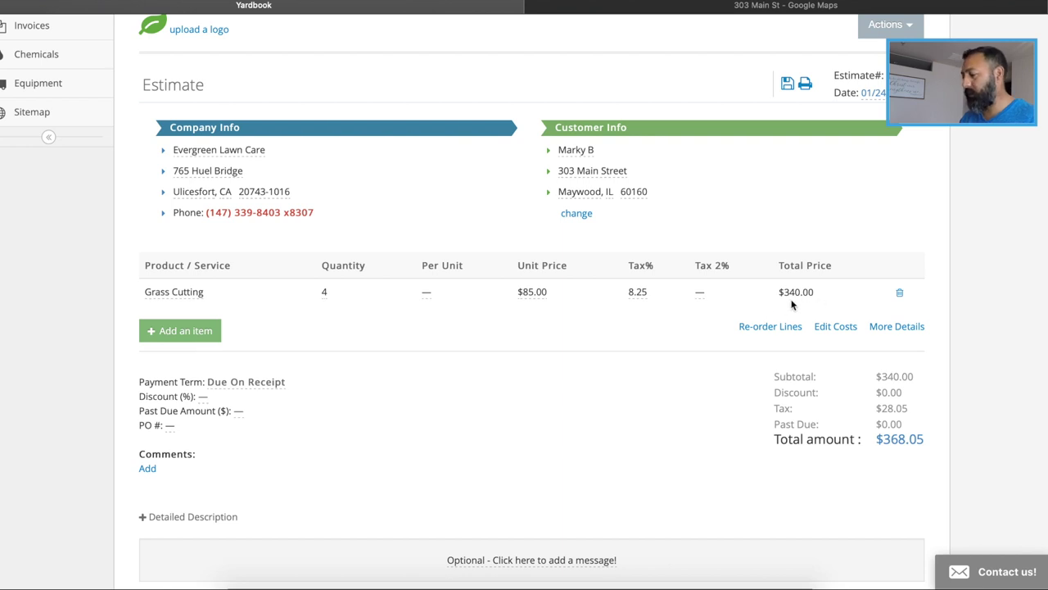
{"action": "scroll", "coordinate": [1007, 320], "scroll_direction": "down", "scroll_amount": 2}
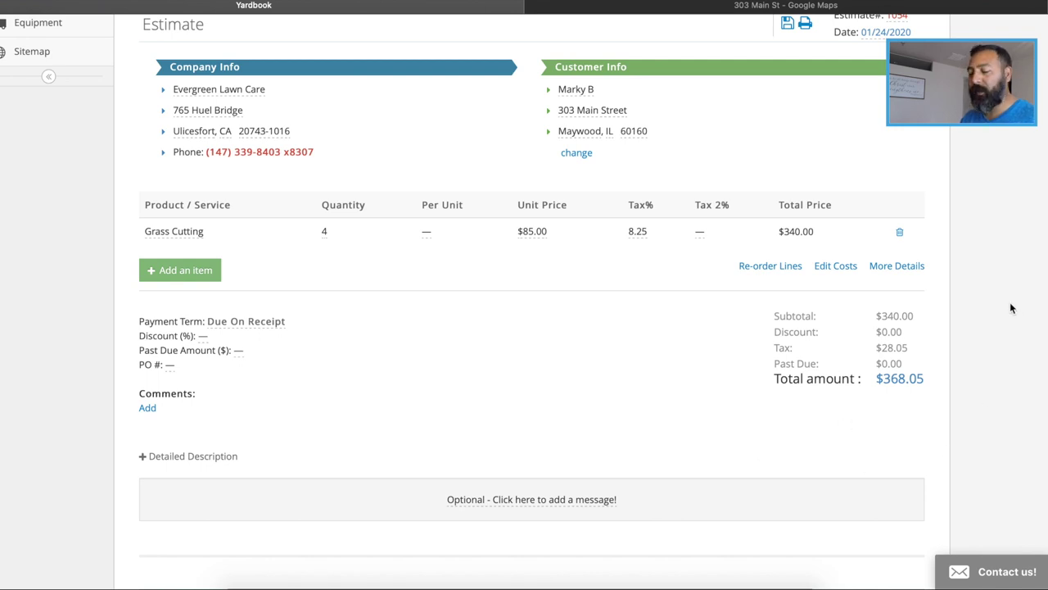
{"action": "scroll", "coordinate": [1009, 308], "scroll_direction": "down", "scroll_amount": 1}
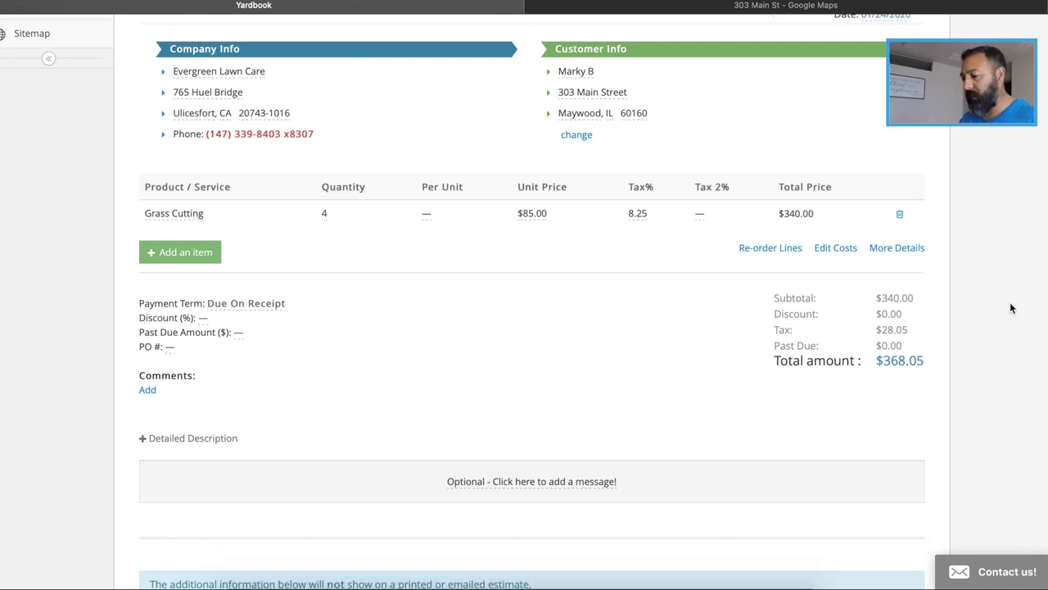
{"action": "scroll", "coordinate": [1009, 307], "scroll_direction": "down", "scroll_amount": 1}
{"action": "scroll", "coordinate": [1010, 307], "scroll_direction": "down", "scroll_amount": 2}
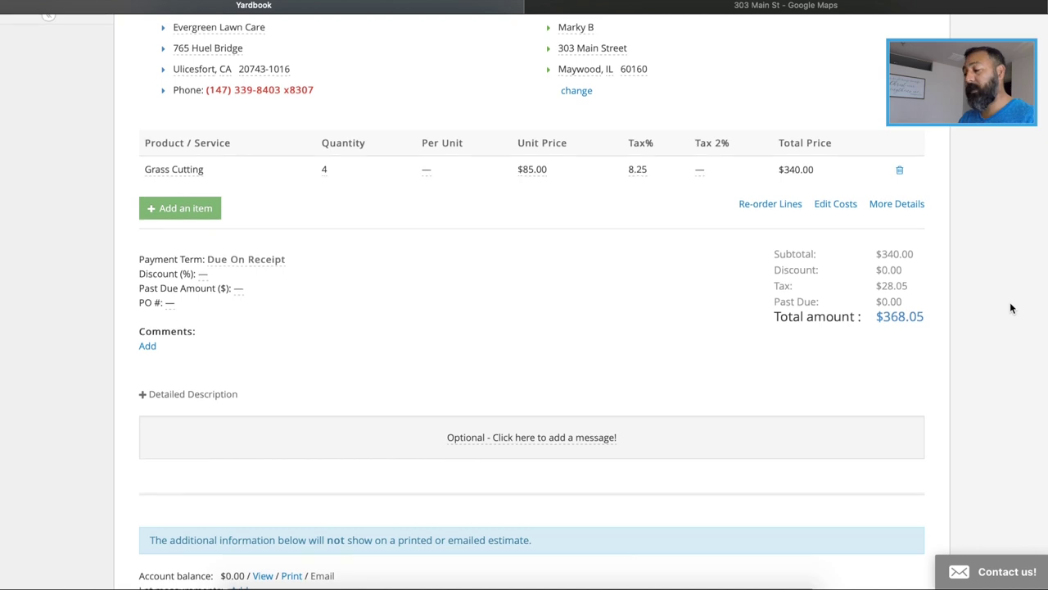
{"action": "scroll", "coordinate": [1010, 308], "scroll_direction": "down", "scroll_amount": 3}
{"action": "scroll", "coordinate": [1010, 308], "scroll_direction": "up", "scroll_amount": 2}
{"action": "scroll", "coordinate": [1010, 308], "scroll_direction": "down", "scroll_amount": 2}
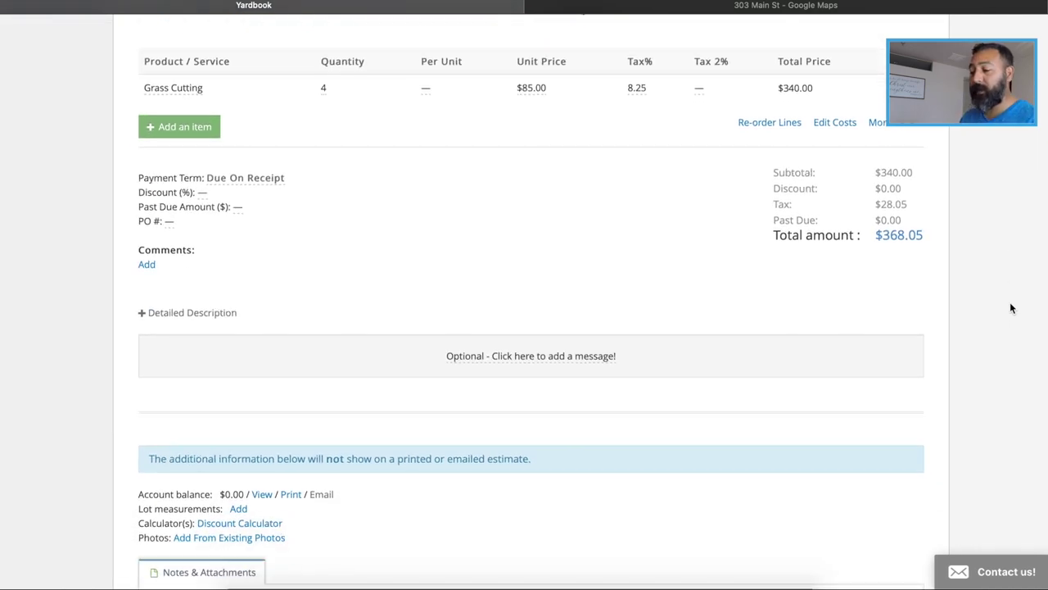
{"action": "scroll", "coordinate": [1009, 308], "scroll_direction": "up", "scroll_amount": 2}
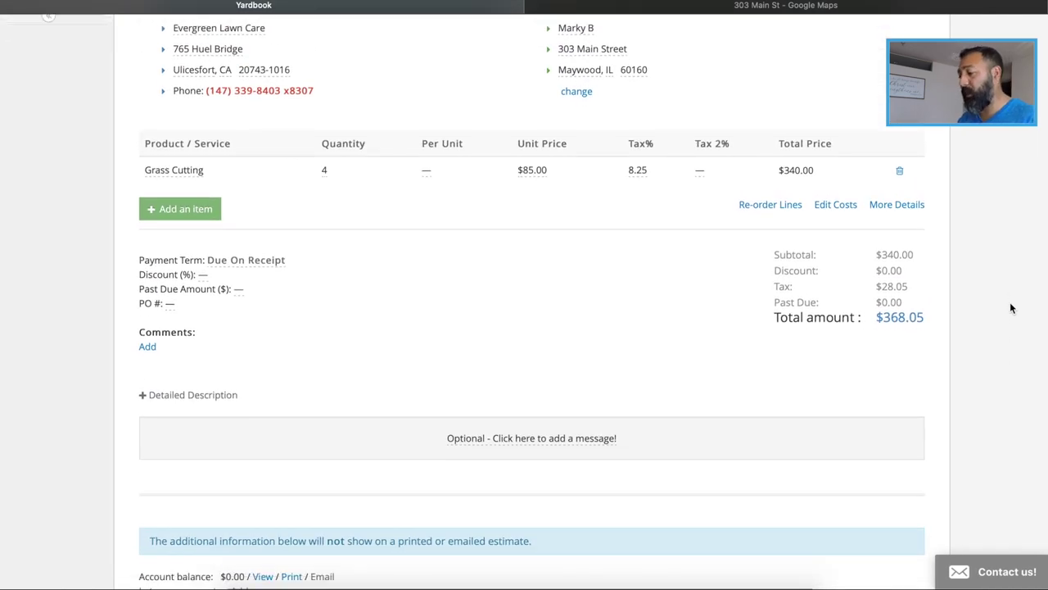
{"action": "scroll", "coordinate": [1010, 307], "scroll_direction": "down", "scroll_amount": 5}
{"action": "scroll", "coordinate": [1009, 308], "scroll_direction": "up", "scroll_amount": 5}
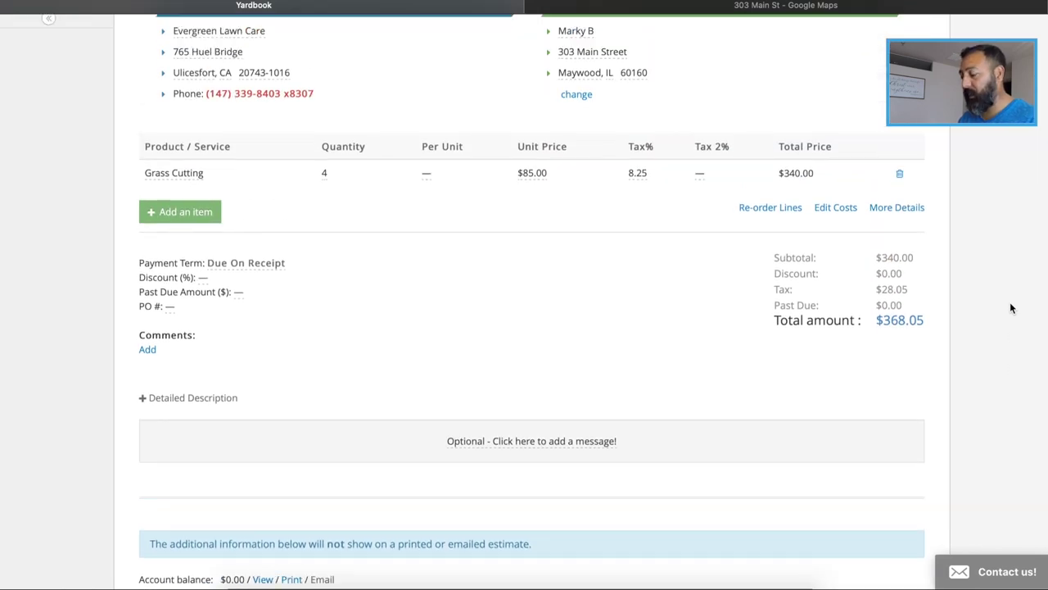
{"action": "scroll", "coordinate": [1010, 303], "scroll_direction": "down", "scroll_amount": 5}
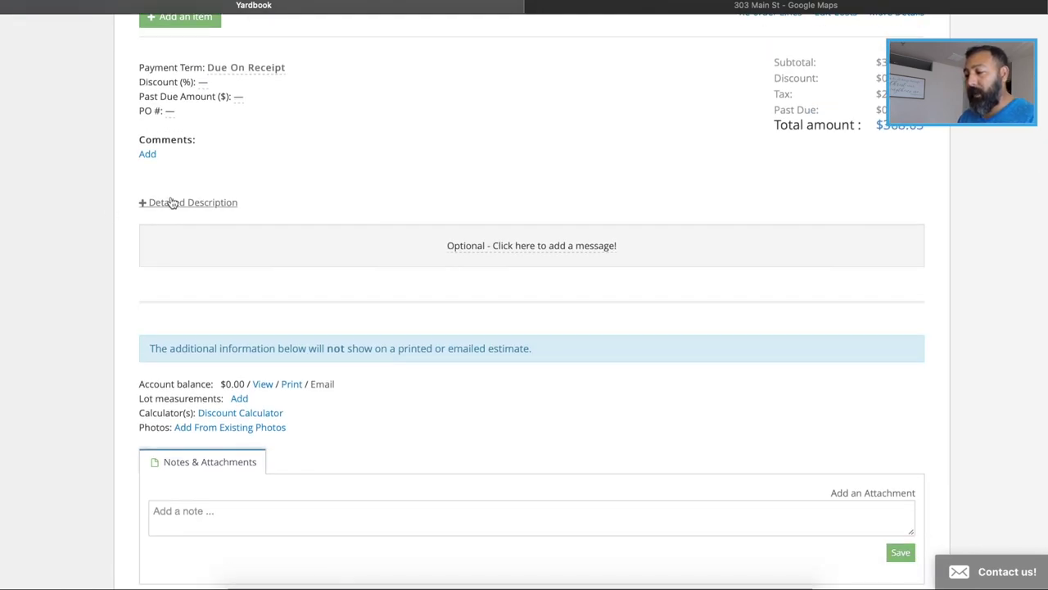
{"action": "left_click", "coordinate": [150, 155]}
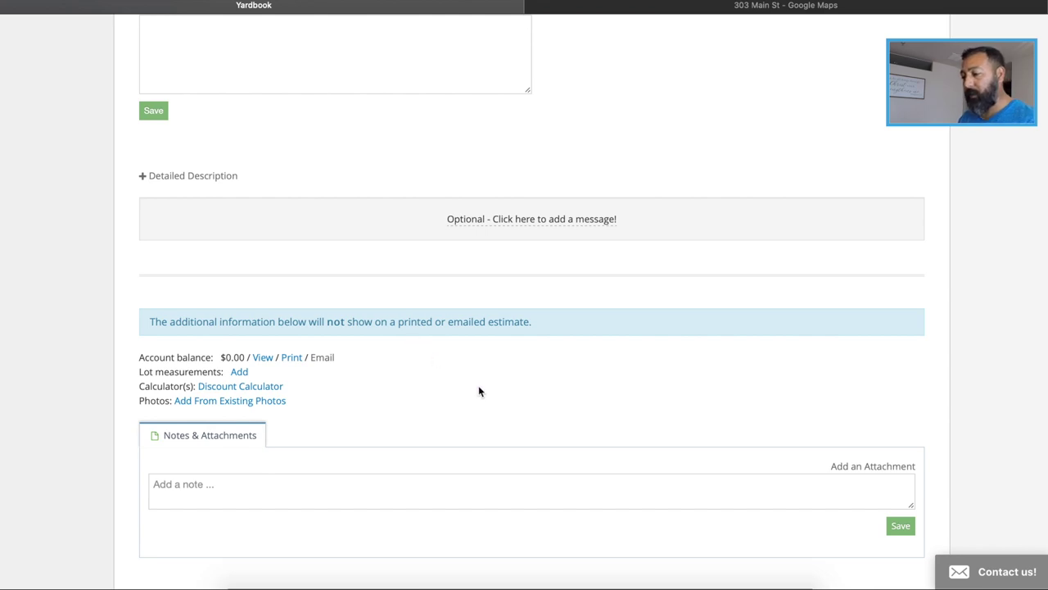
{"action": "scroll", "coordinate": [479, 390], "scroll_direction": "up", "scroll_amount": 5}
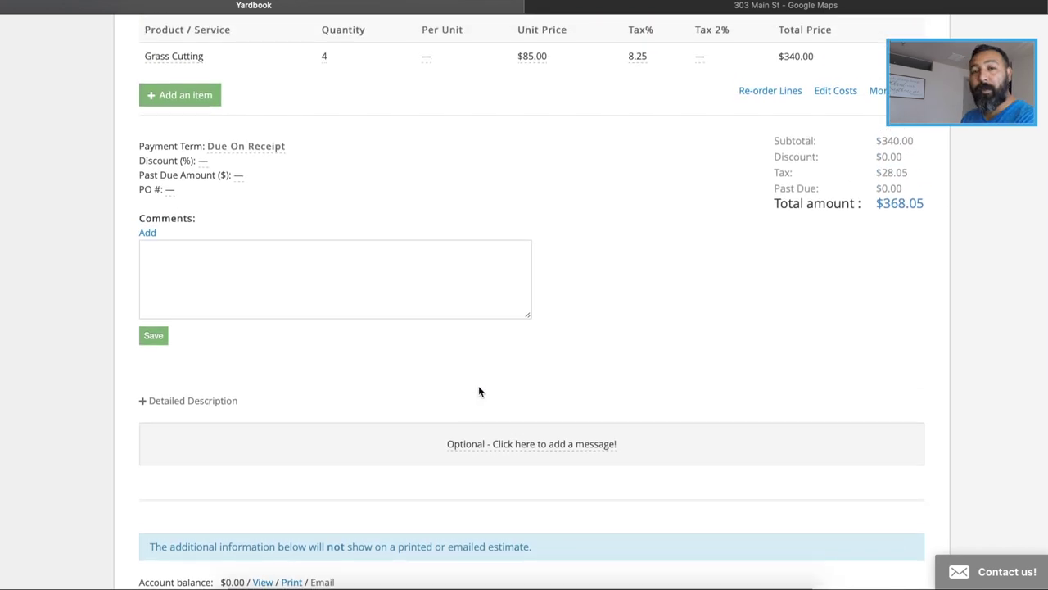
Save the comment 'This will be for the month of May.' on the estimate
{"action": "left_click", "coordinate": [226, 292]}
{"action": "type", "text": "This "}
{"action": "type", "text": "B"}
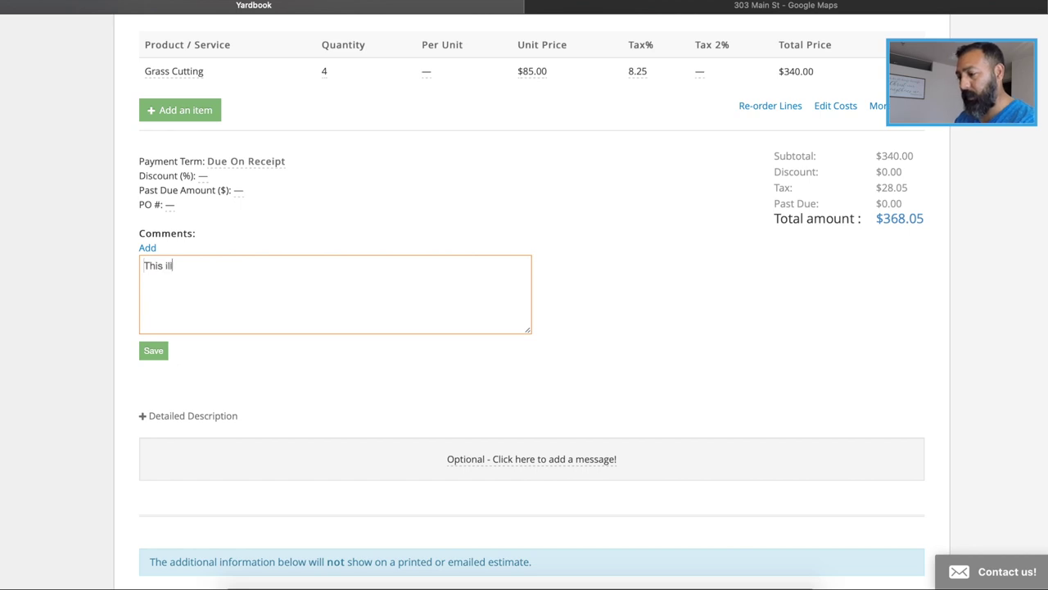
{"action": "key", "text": "BackSpace"}
{"action": "type", "text": "Wil"}
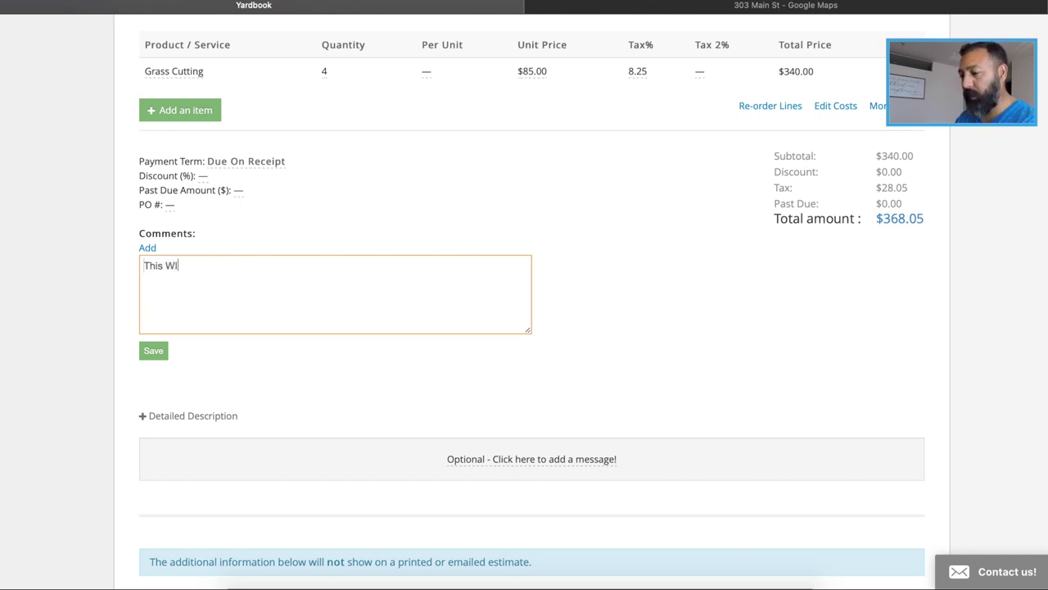
{"action": "key", "text": "BackSpace"}
{"action": "key", "text": "BackSpace"}
{"action": "key", "text": "BackSpace"}
{"action": "type", "text": "will be "}
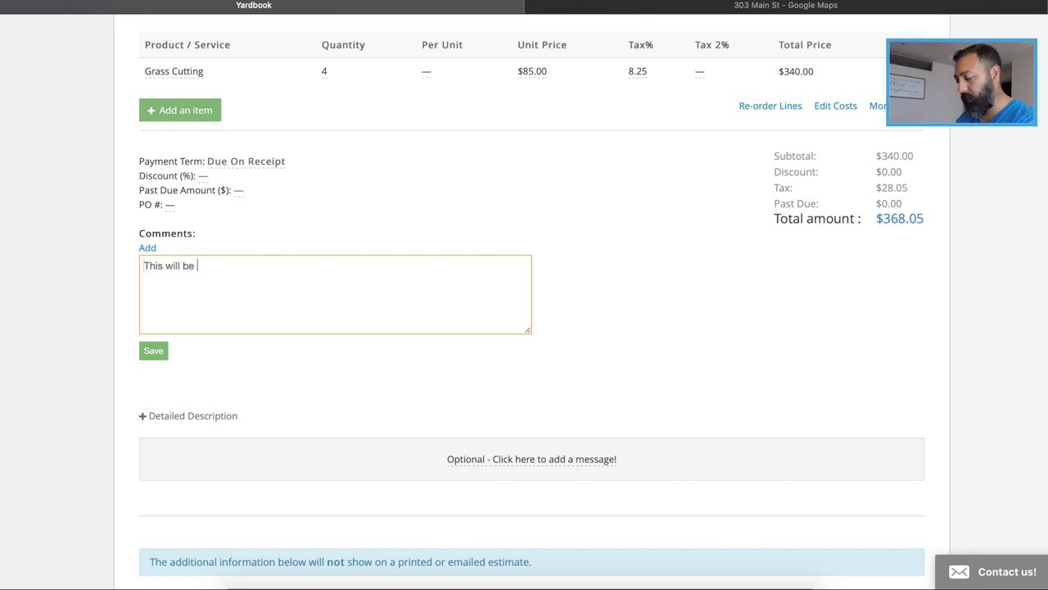
{"action": "type", "text": "for the"}
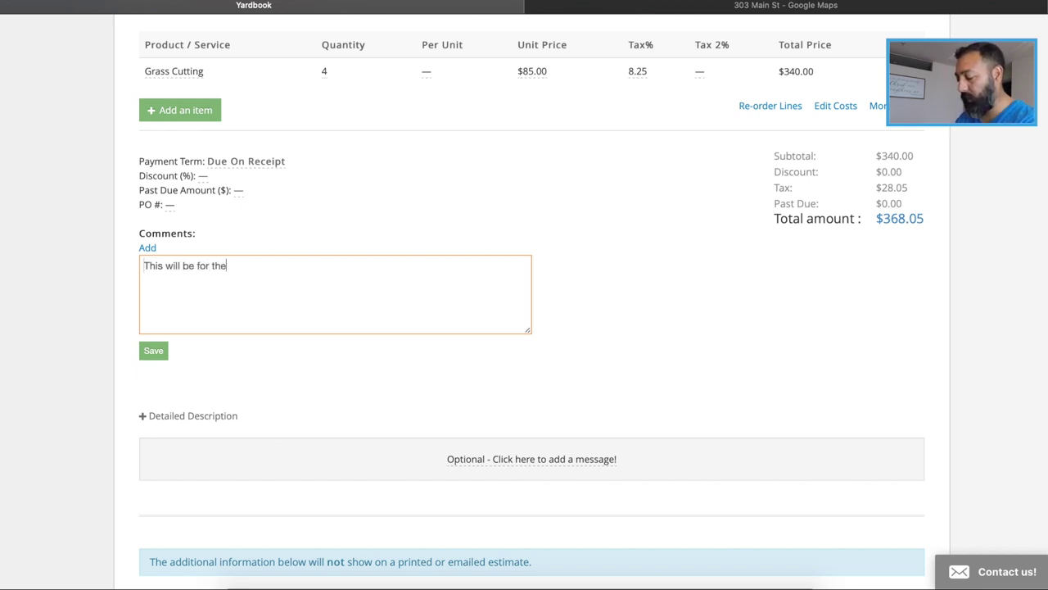
{"action": "type", "text": " month o"}
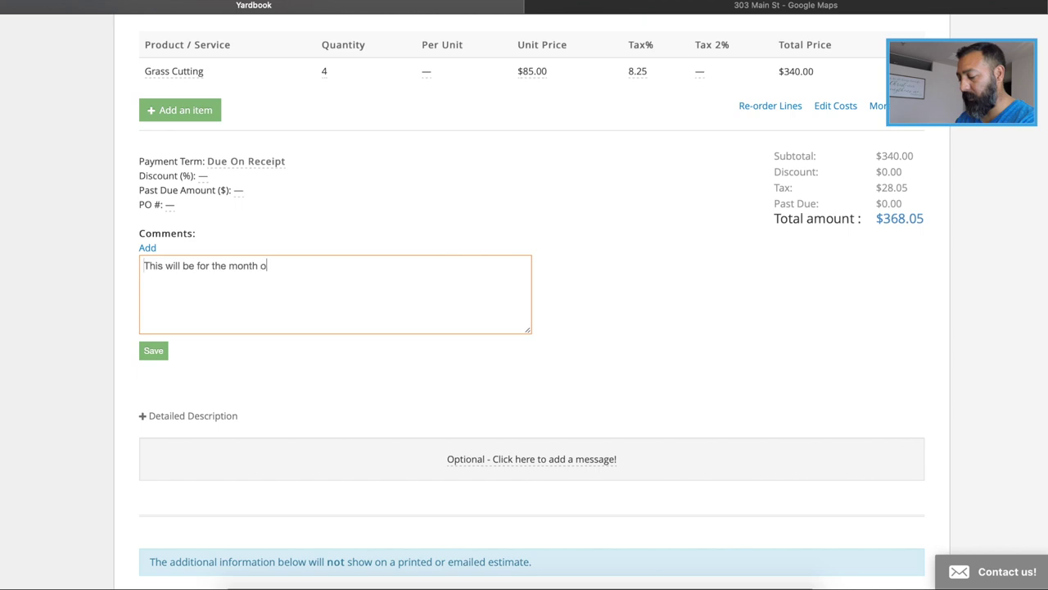
{"action": "type", "text": "f May"}
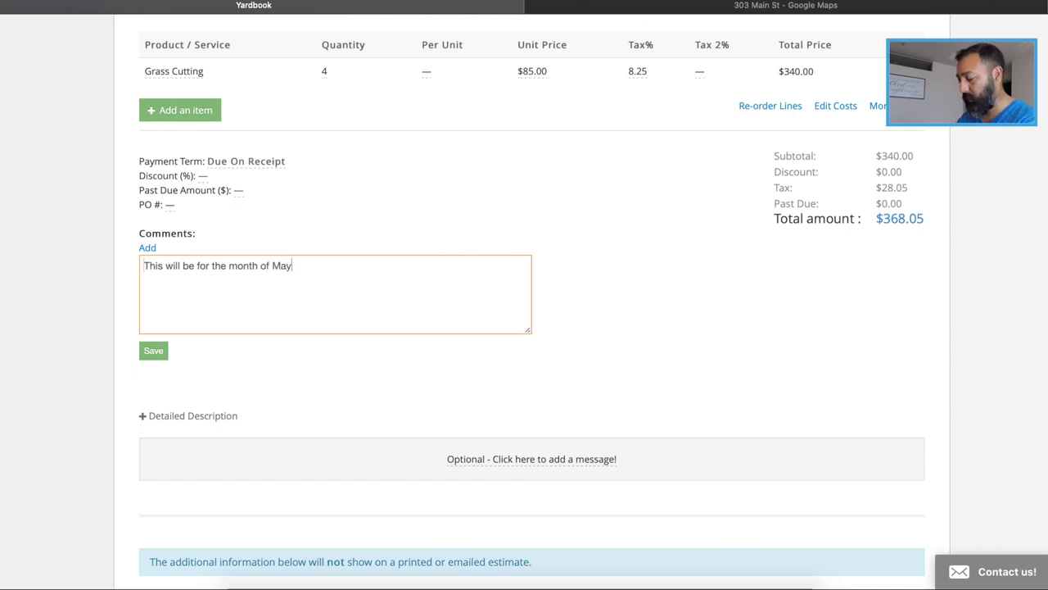
{"action": "type", "text": "."}
{"action": "left_click", "coordinate": [153, 351]}
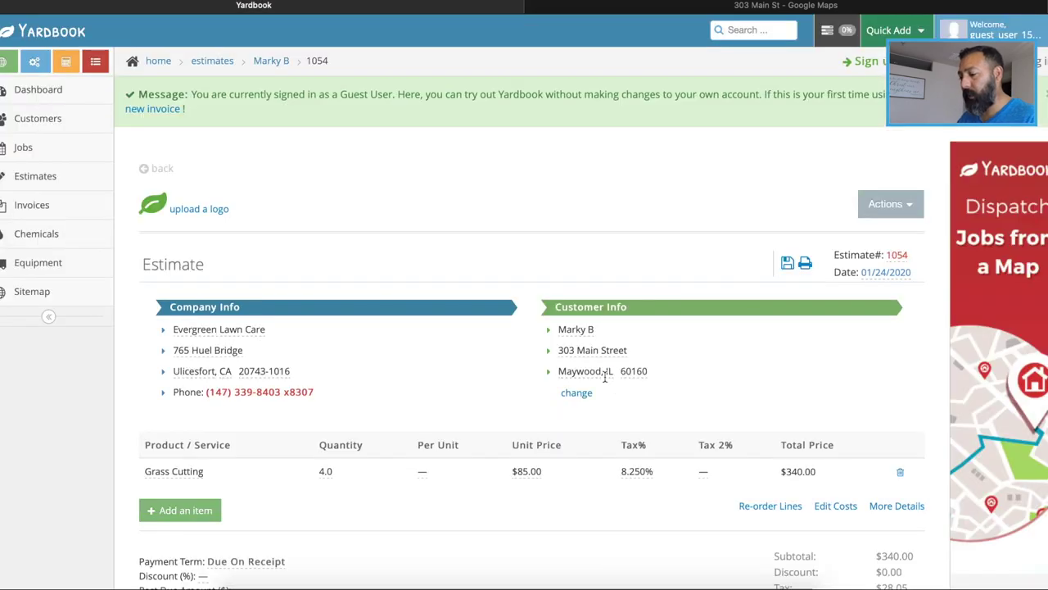
{"action": "scroll", "coordinate": [626, 380], "scroll_direction": "down", "scroll_amount": 1}
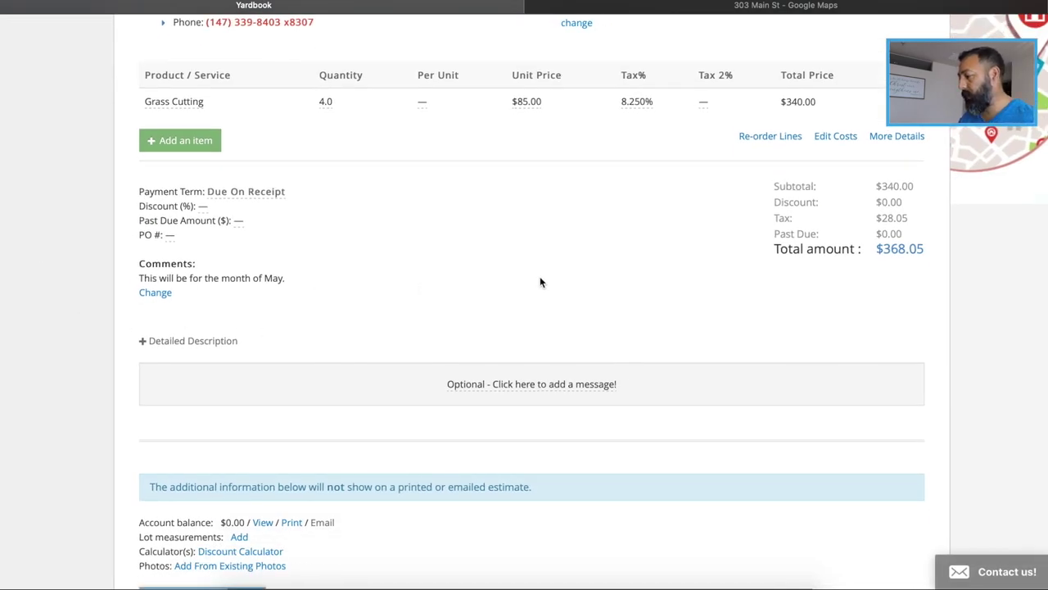
{"action": "scroll", "coordinate": [907, 322], "scroll_direction": "down", "scroll_amount": 4}
{"action": "scroll", "coordinate": [906, 321], "scroll_direction": "up", "scroll_amount": 4}
{"action": "scroll", "coordinate": [906, 323], "scroll_direction": "down", "scroll_amount": 3}
{"action": "scroll", "coordinate": [906, 323], "scroll_direction": "up", "scroll_amount": 4}
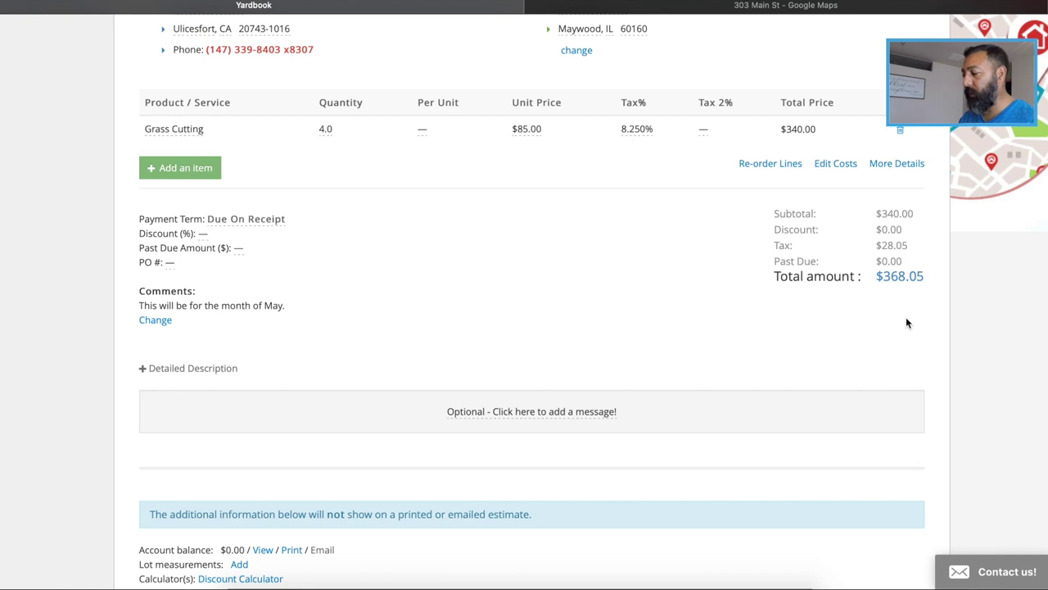
{"action": "scroll", "coordinate": [906, 322], "scroll_direction": "up", "scroll_amount": 1}
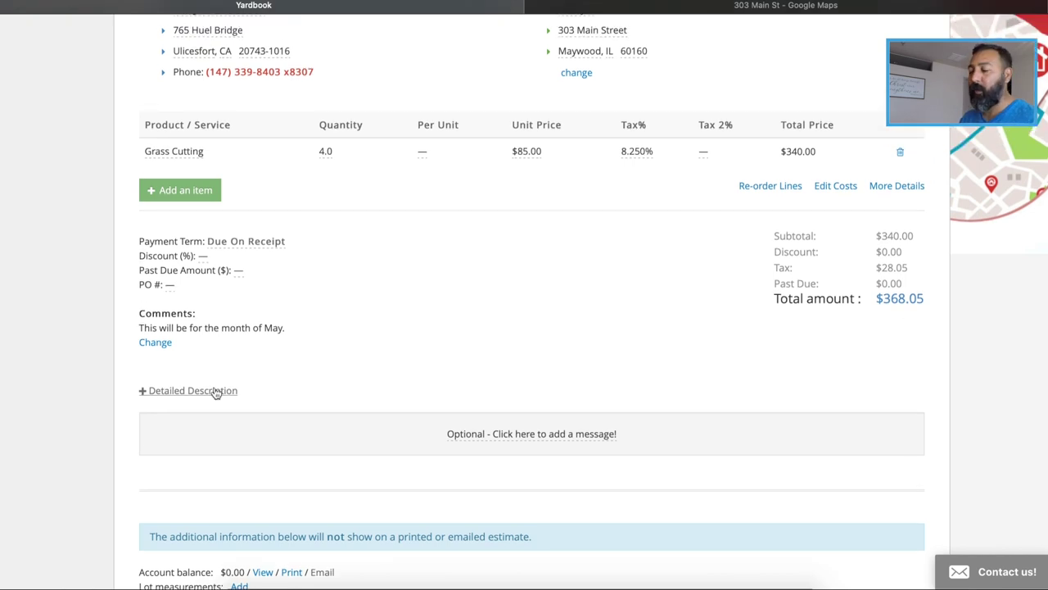
Save a detailed description section titled 'Flower Bed Clean up' with no body text
{"action": "left_click", "coordinate": [183, 394]}
{"action": "scroll", "coordinate": [433, 384], "scroll_direction": "down", "scroll_amount": 3}
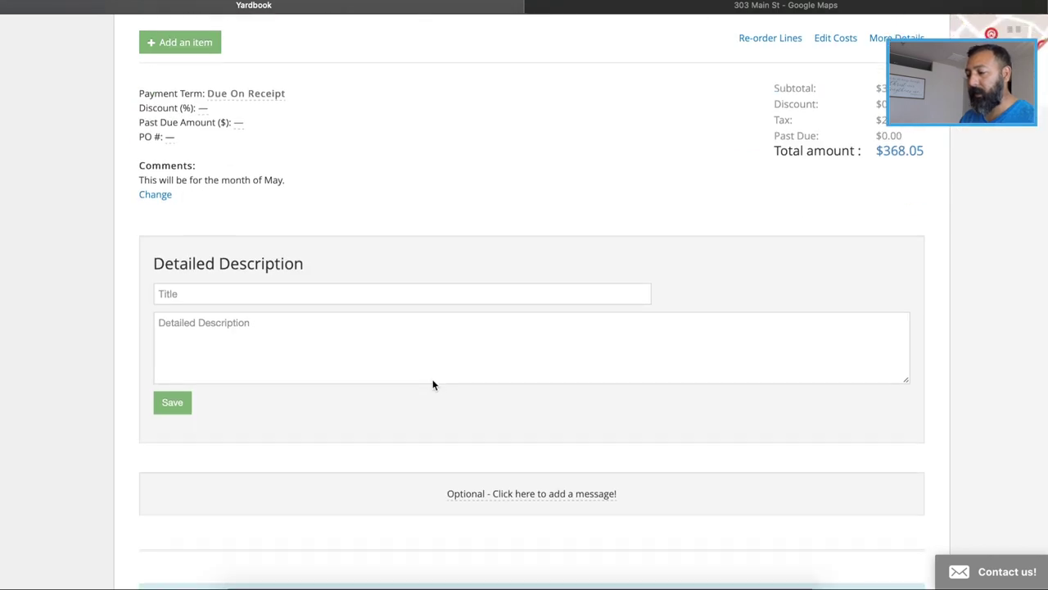
{"action": "left_click", "coordinate": [292, 281]}
{"action": "type", "text": "F"}
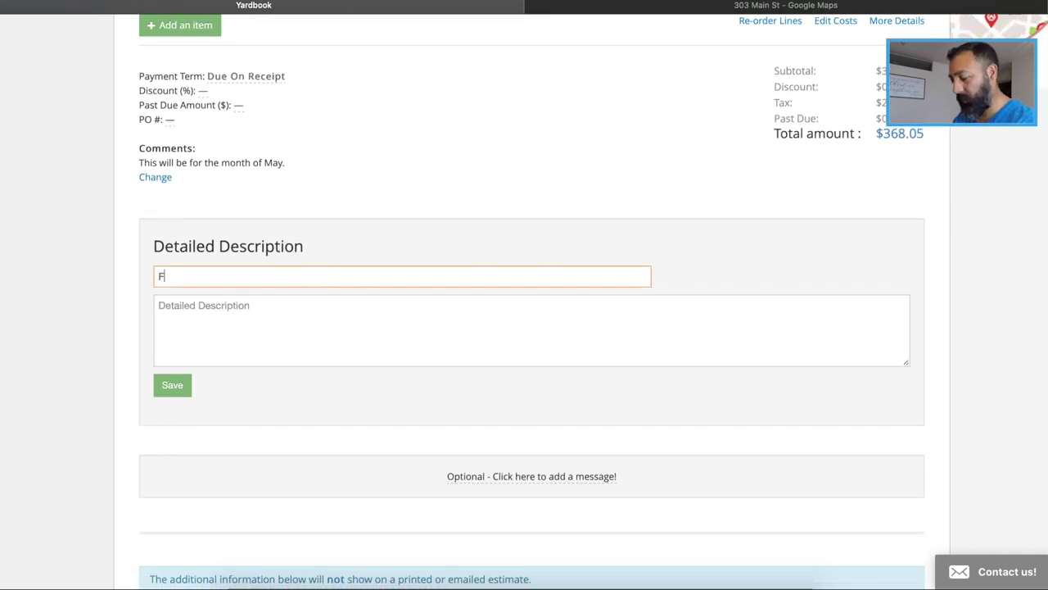
{"action": "type", "text": "lower Bed "}
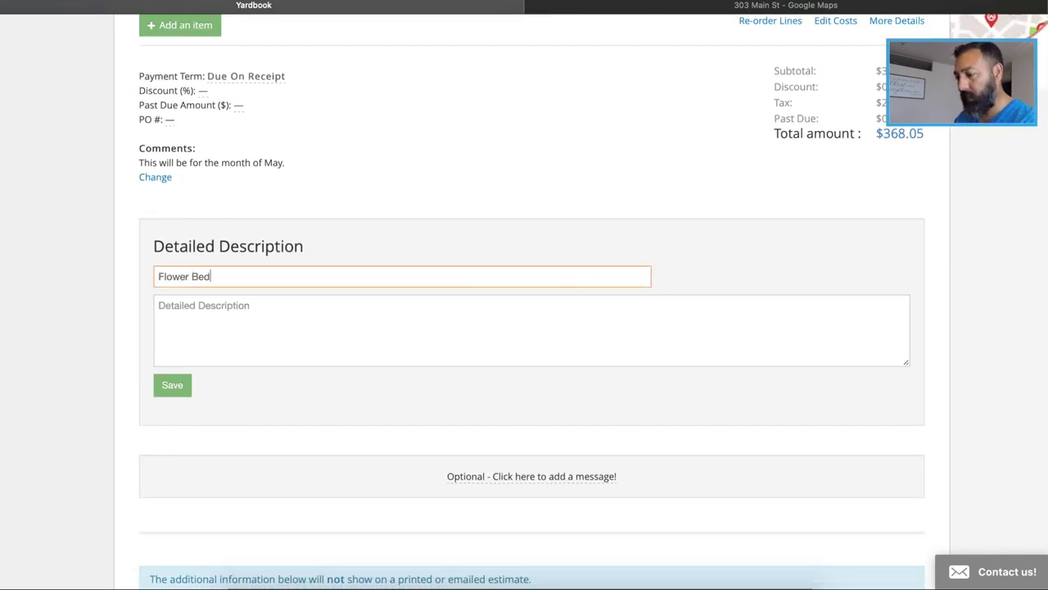
{"action": "type", "text": "Clean up"}
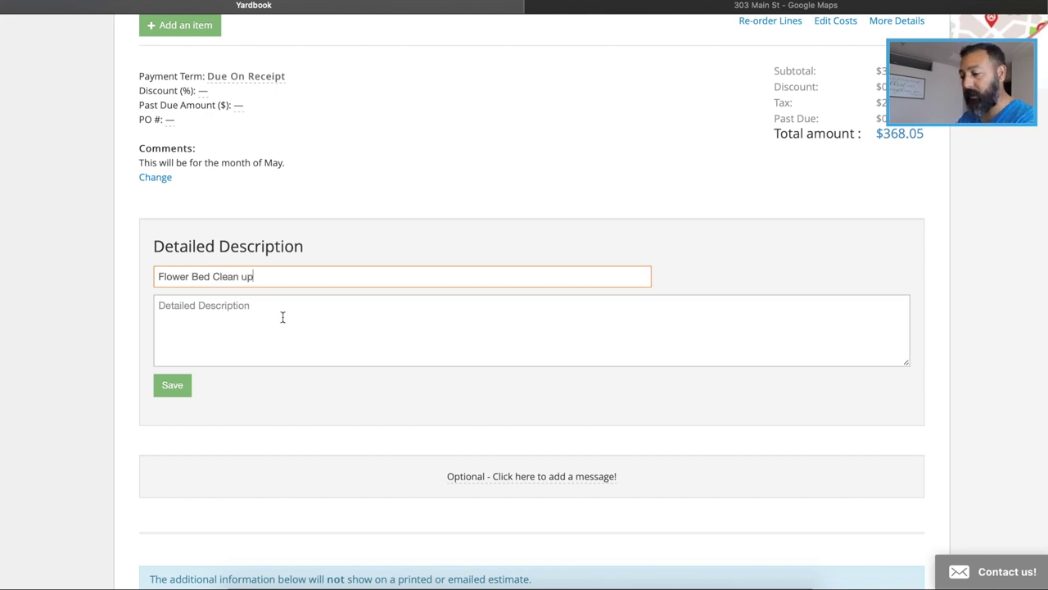
{"action": "left_click", "coordinate": [249, 309]}
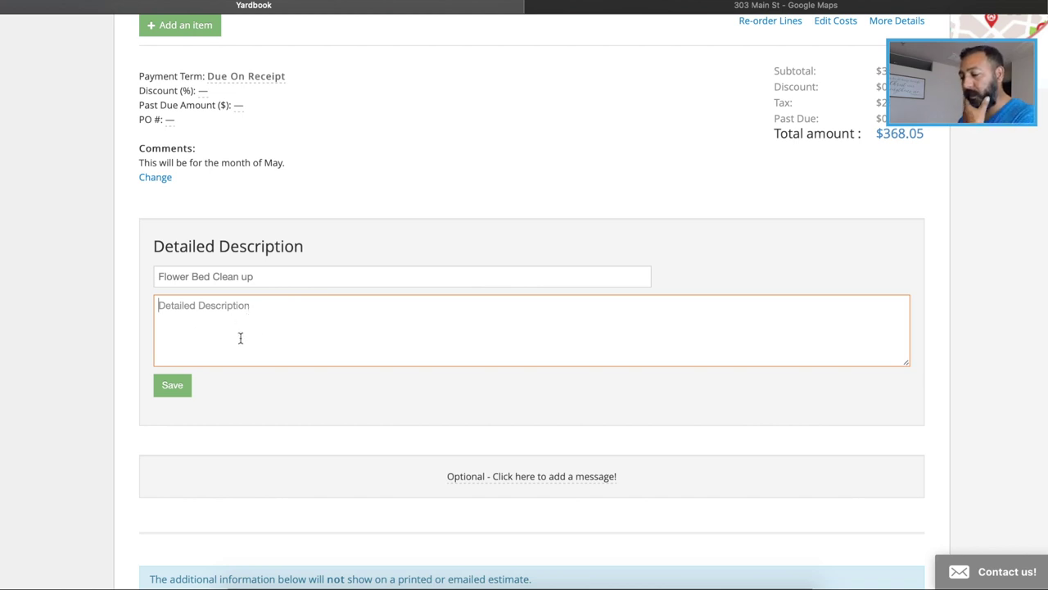
{"action": "left_click", "coordinate": [174, 387]}
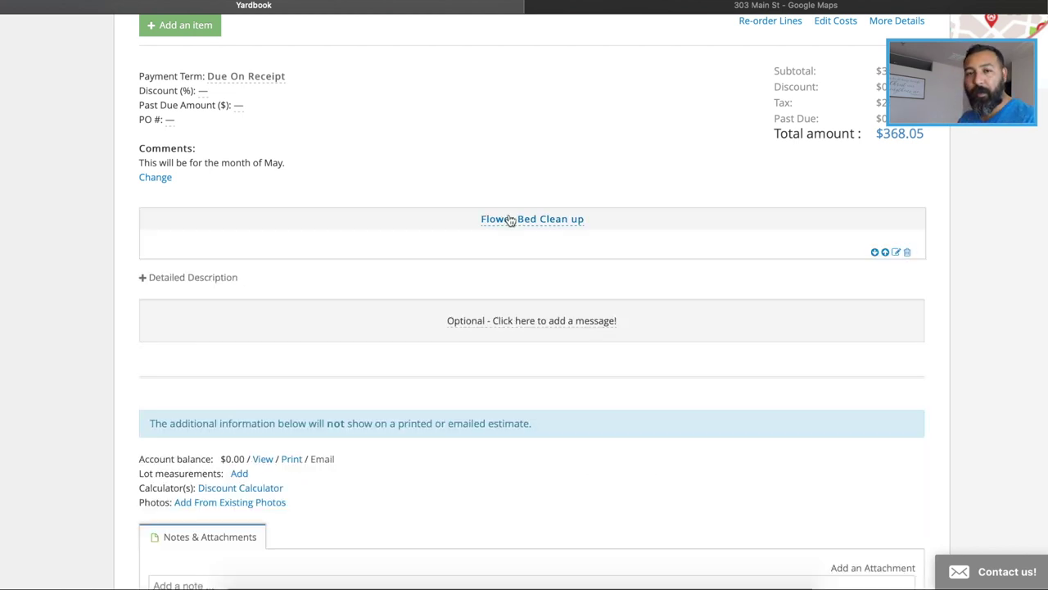
{"action": "scroll", "coordinate": [509, 219], "scroll_direction": "up", "scroll_amount": 3}
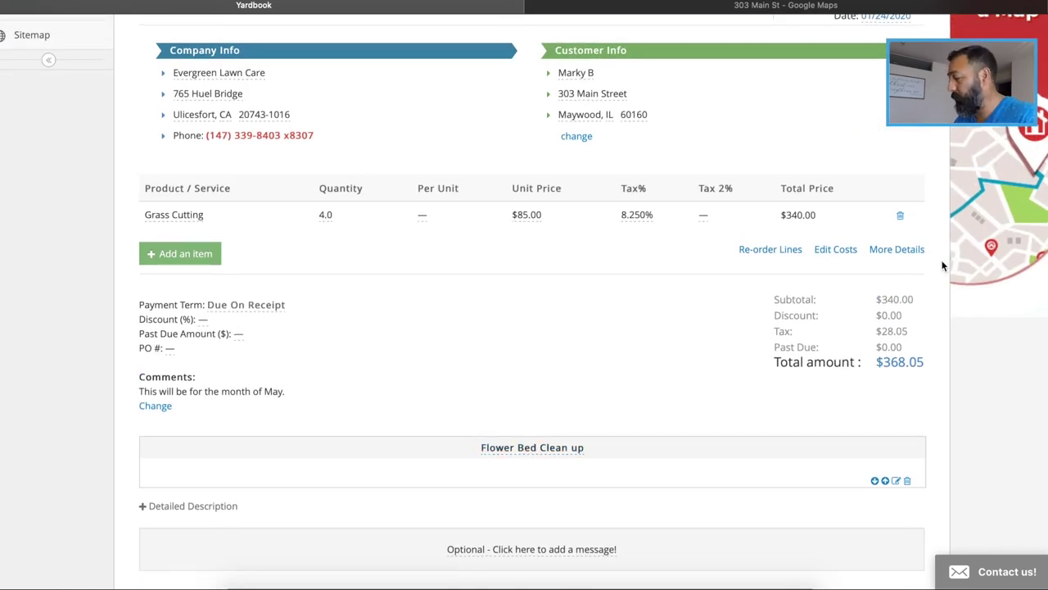
{"action": "scroll", "coordinate": [942, 265], "scroll_direction": "up", "scroll_amount": 1}
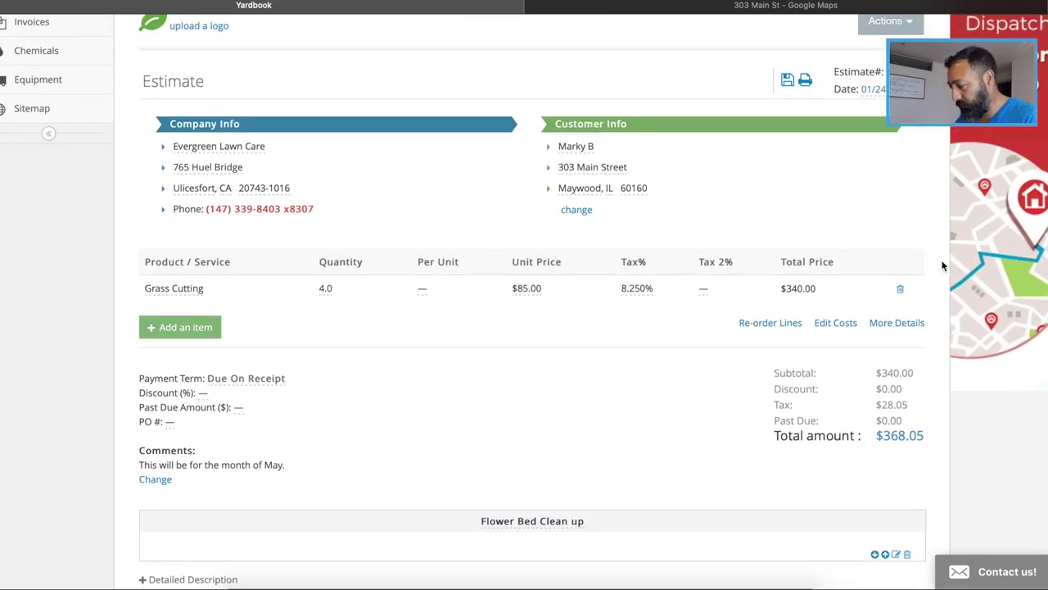
{"action": "scroll", "coordinate": [941, 266], "scroll_direction": "down", "scroll_amount": 1}
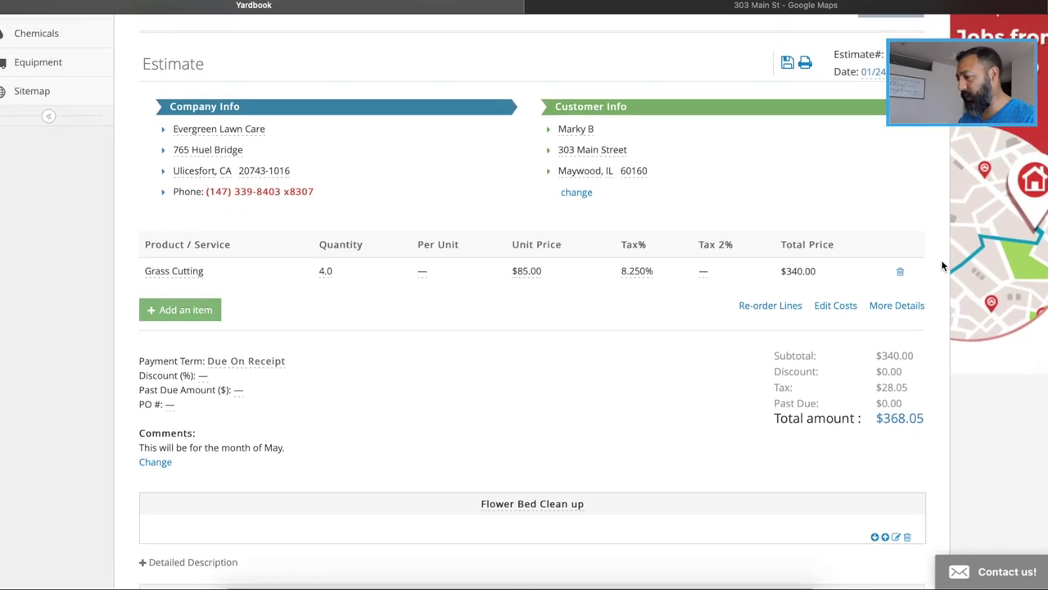
{"action": "scroll", "coordinate": [942, 265], "scroll_direction": "down", "scroll_amount": 7}
{"action": "scroll", "coordinate": [942, 266], "scroll_direction": "up", "scroll_amount": 10}
{"action": "scroll", "coordinate": [942, 266], "scroll_direction": "down", "scroll_amount": 1}
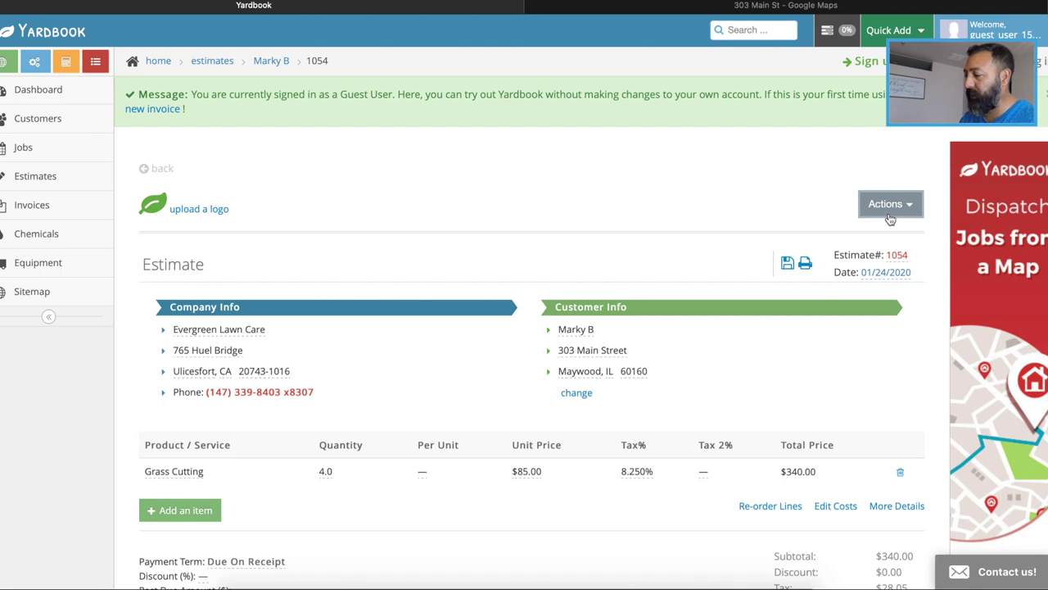
Choose Send to Customer from the estimate's Actions menu and pick eMail delivery
{"action": "left_click", "coordinate": [891, 216]}
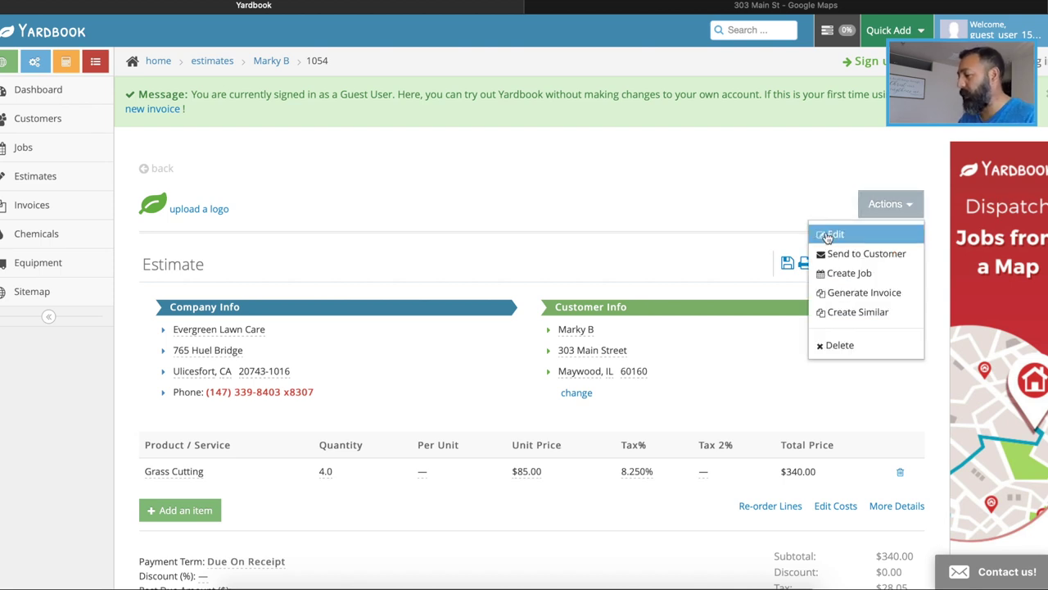
{"action": "left_click", "coordinate": [832, 261]}
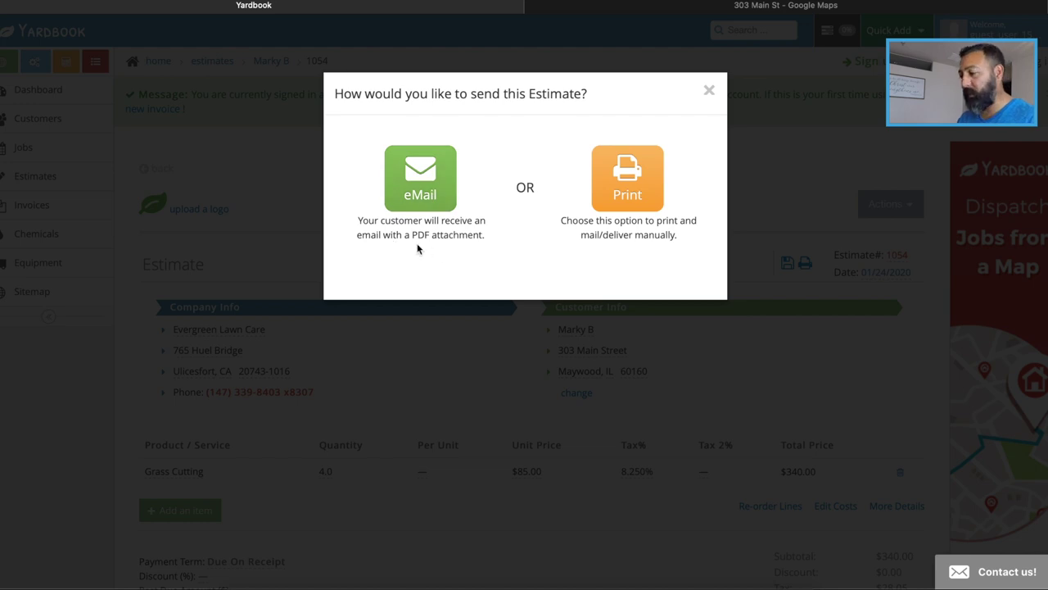
{"action": "left_click", "coordinate": [416, 184]}
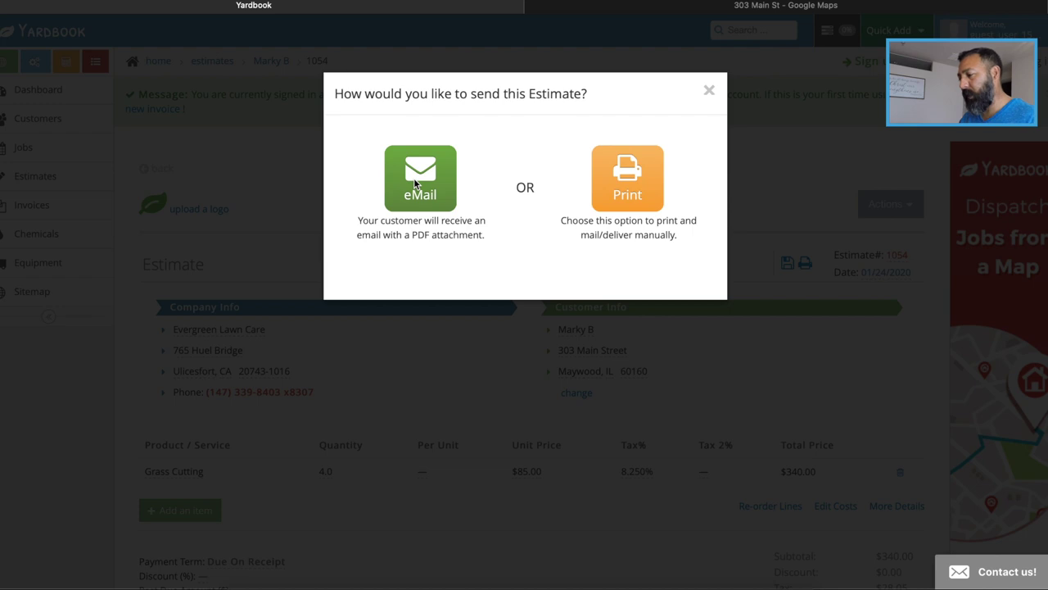
Append 'Grass Cutting Service May' to the email subject, check the message, and send it
{"action": "scroll", "coordinate": [483, 213], "scroll_direction": "down", "scroll_amount": 1}
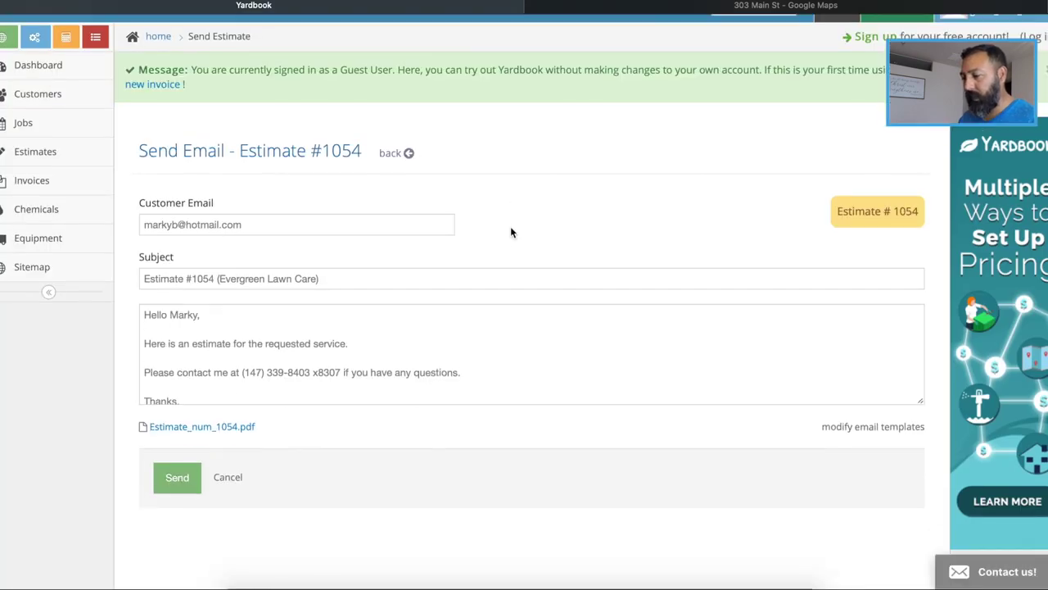
{"action": "scroll", "coordinate": [471, 304], "scroll_direction": "down", "scroll_amount": 1}
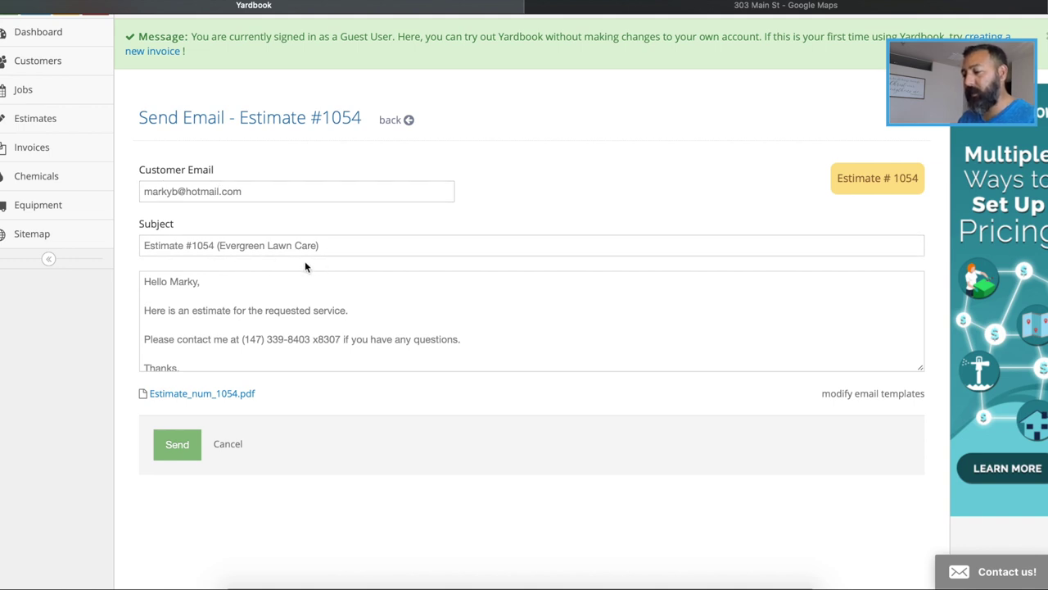
{"action": "left_click", "coordinate": [347, 246]}
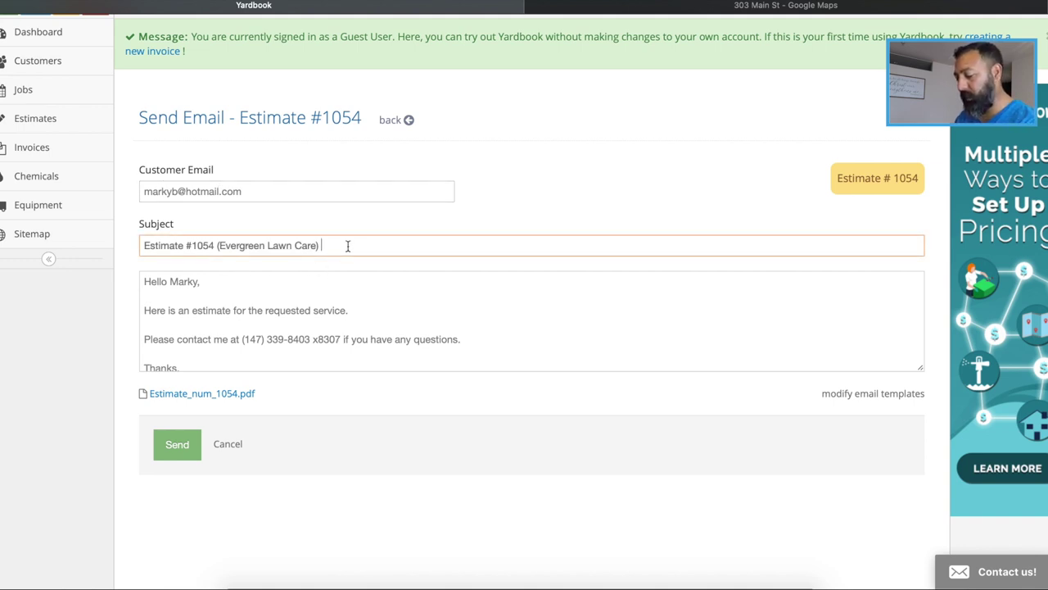
{"action": "type", "text": "Gra"}
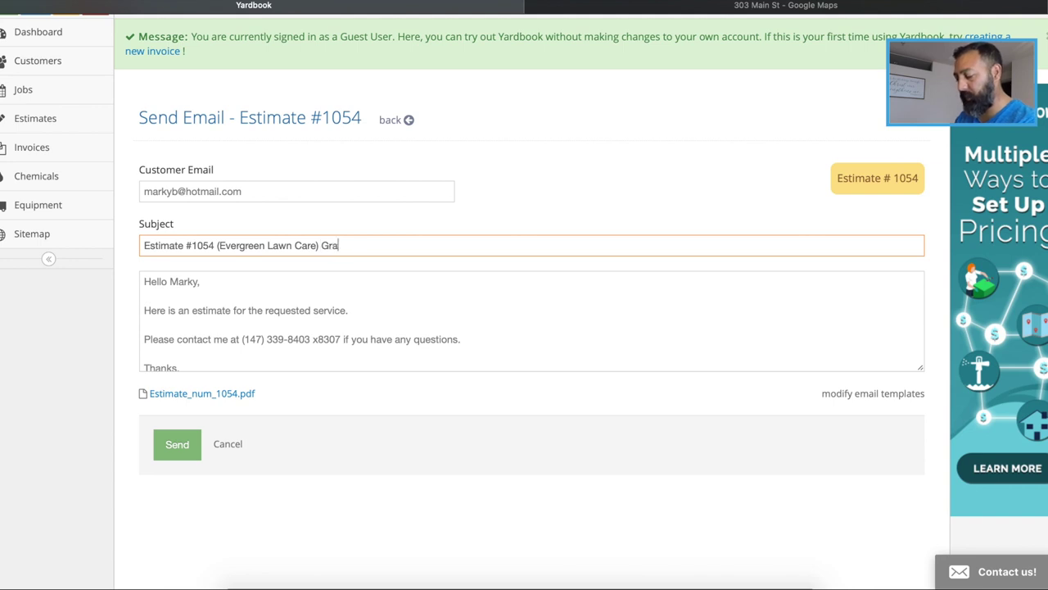
{"action": "type", "text": "ss C"}
{"action": "type", "text": "utt"}
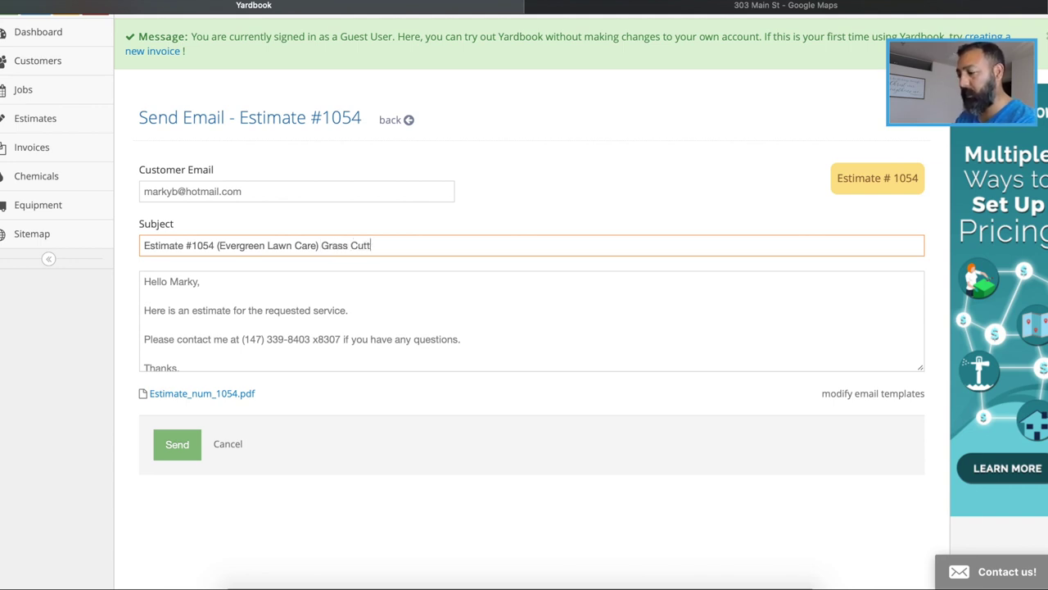
{"action": "type", "text": "ing Service"}
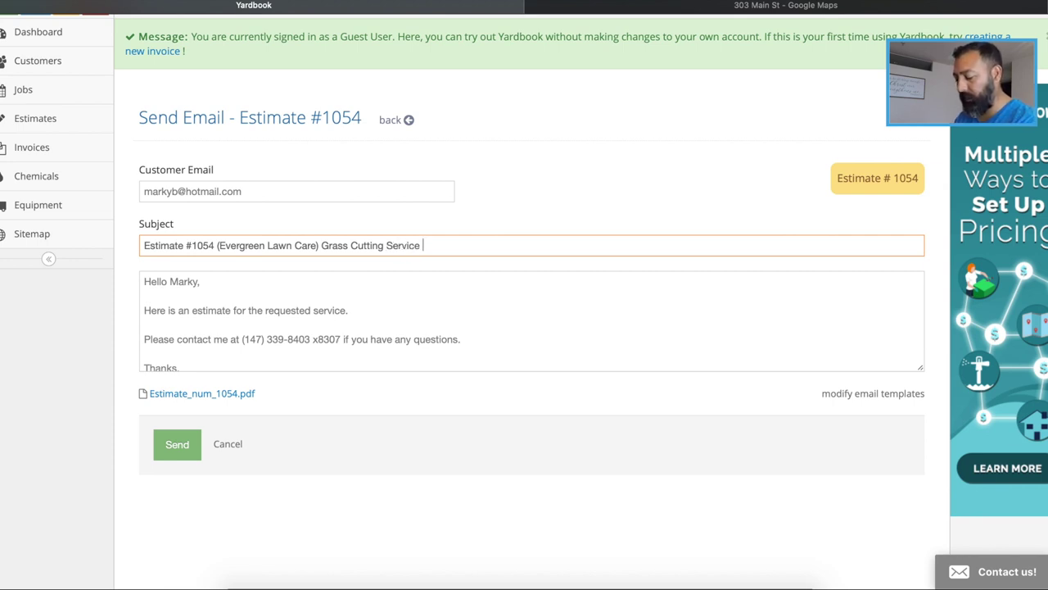
{"action": "type", "text": " May"}
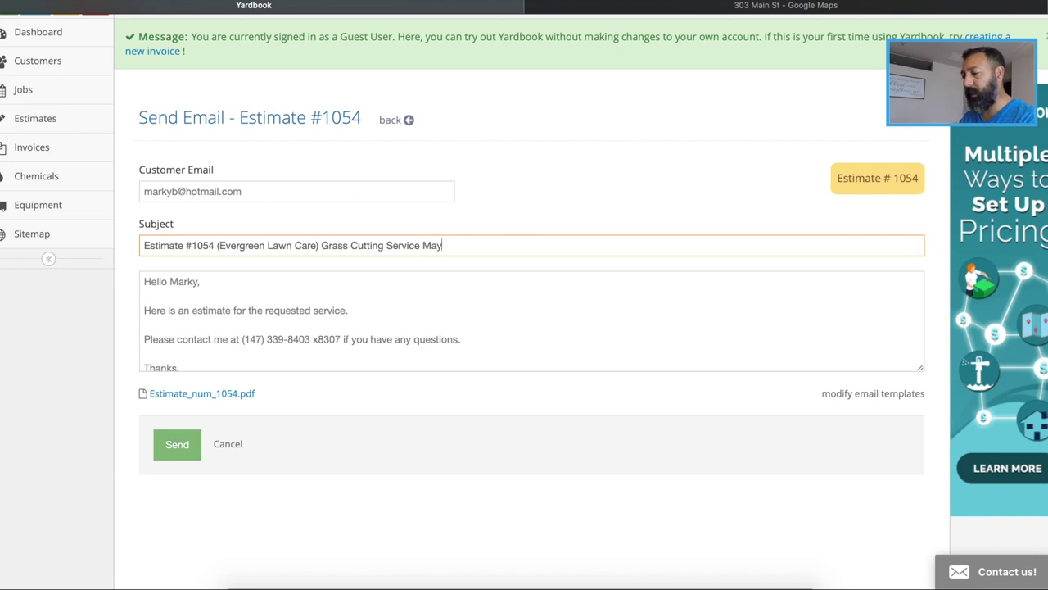
{"action": "scroll", "coordinate": [420, 286], "scroll_direction": "down", "scroll_amount": 2}
{"action": "scroll", "coordinate": [421, 286], "scroll_direction": "up", "scroll_amount": 2}
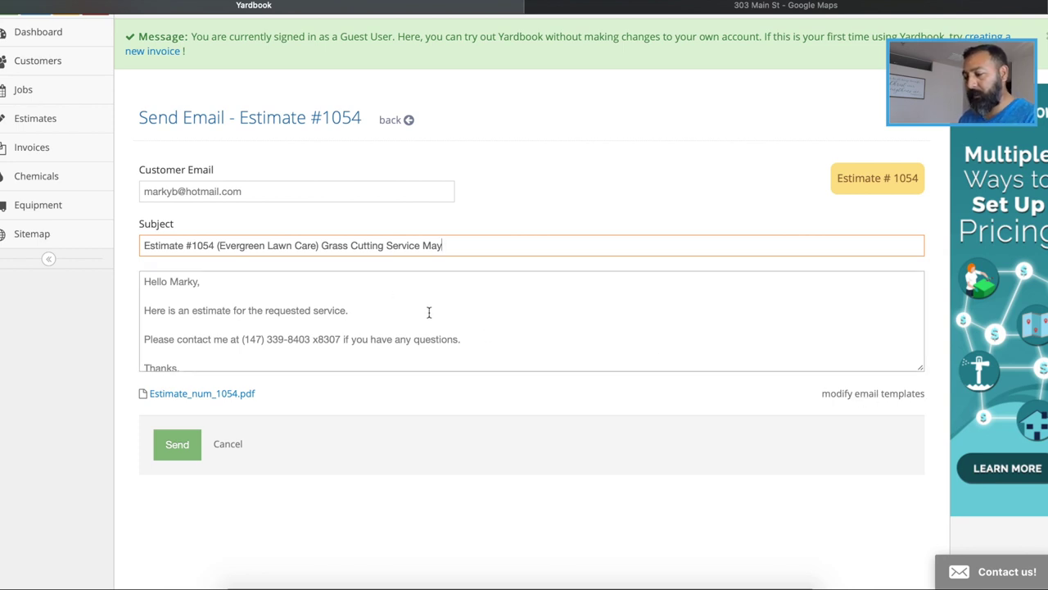
{"action": "scroll", "coordinate": [429, 312], "scroll_direction": "up", "scroll_amount": 1}
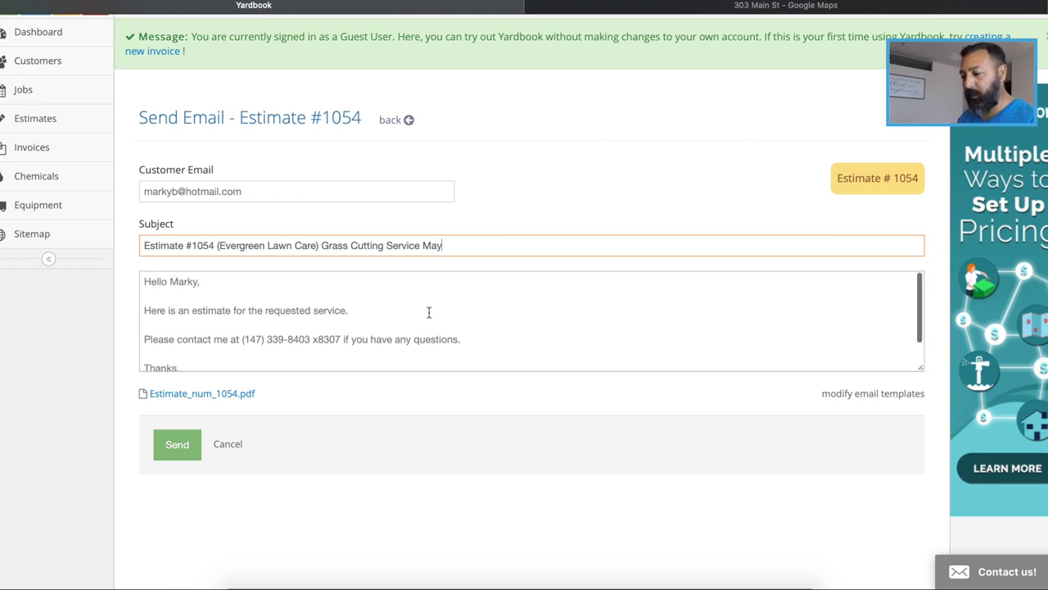
{"action": "scroll", "coordinate": [428, 312], "scroll_direction": "down", "scroll_amount": 1}
{"action": "scroll", "coordinate": [428, 312], "scroll_direction": "down", "scroll_amount": 1}
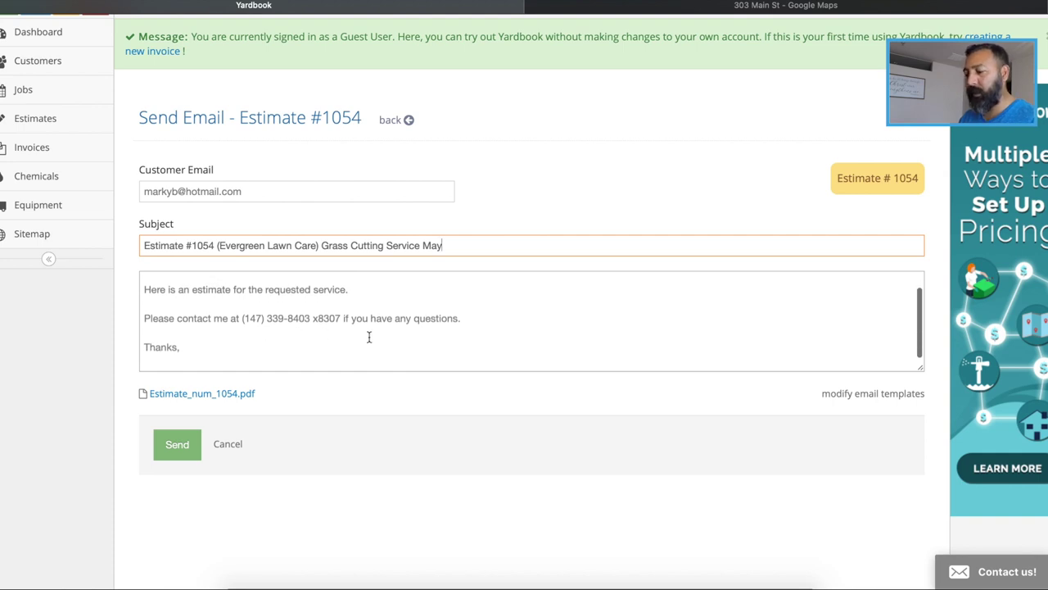
{"action": "scroll", "coordinate": [402, 341], "scroll_direction": "down", "scroll_amount": 1}
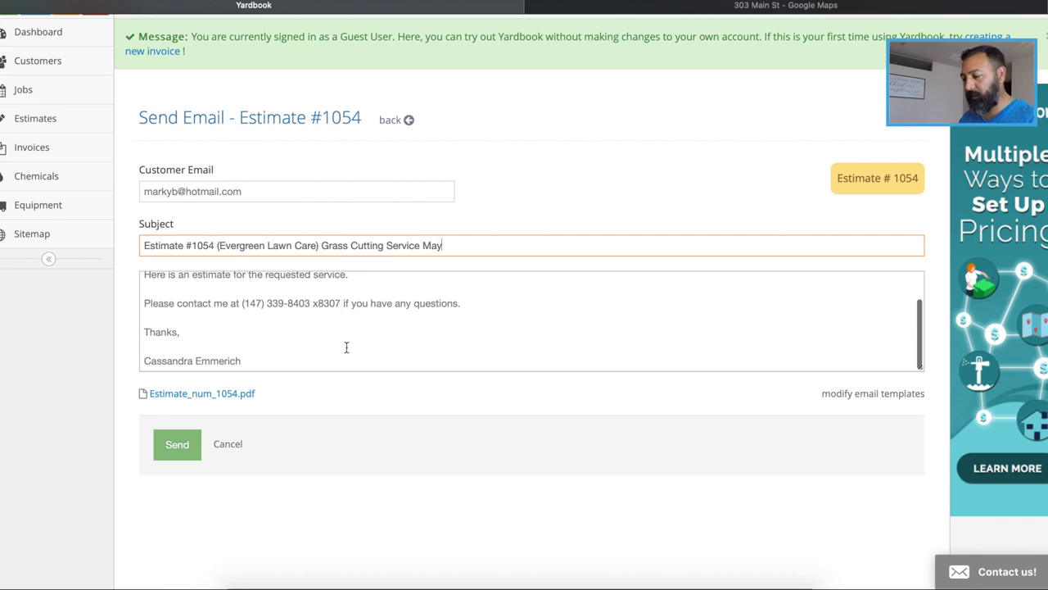
{"action": "left_click", "coordinate": [176, 448]}
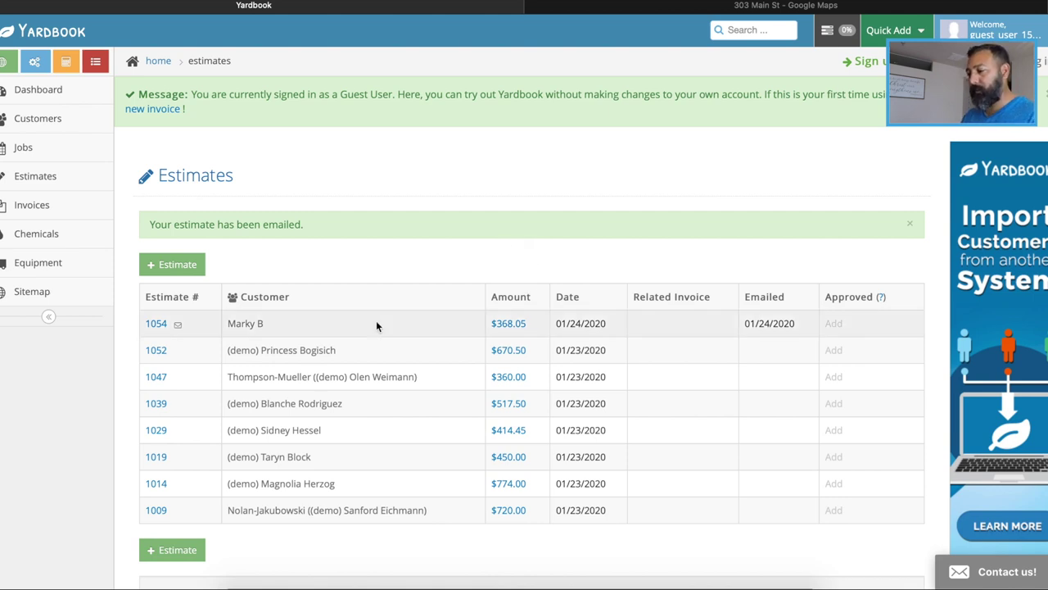
Check that estimate #1054 for $368.05 is listed as emailed on 01/24/2020
{"action": "scroll", "coordinate": [377, 325], "scroll_direction": "down", "scroll_amount": 1}
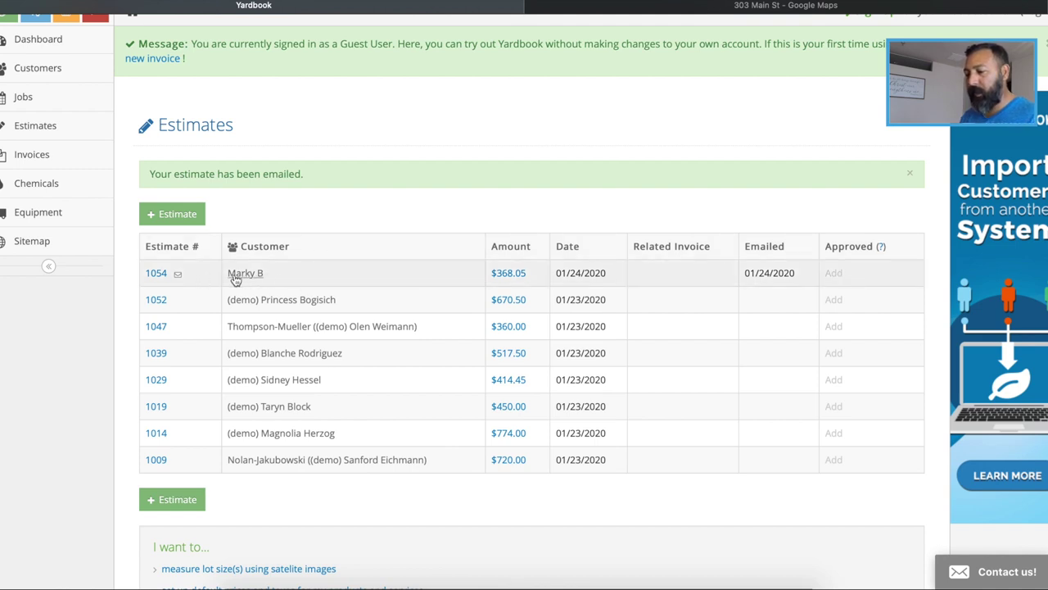
{"action": "mouse_move", "coordinate": [177, 277]}
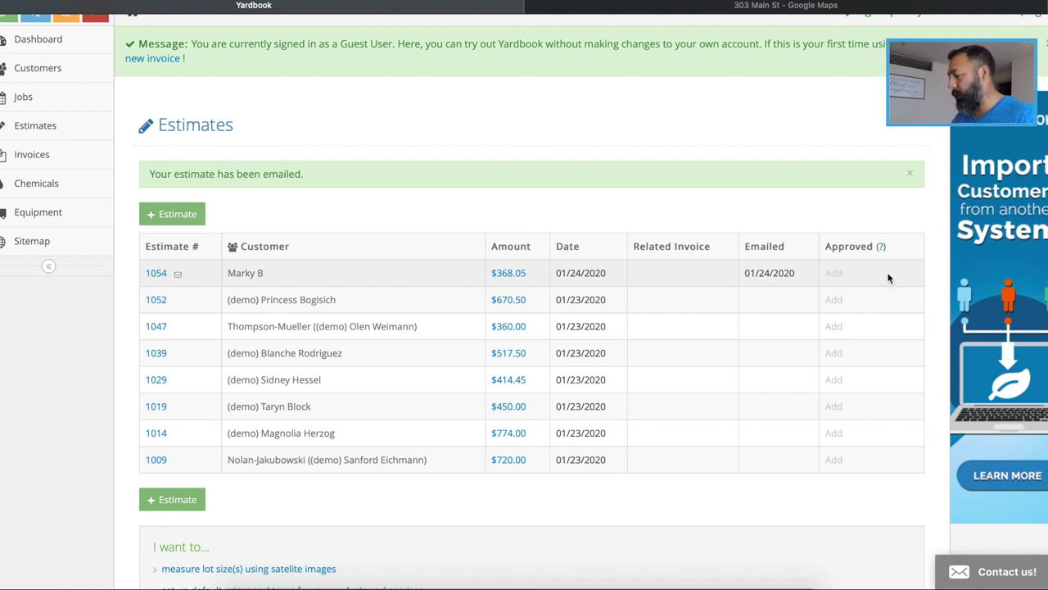
Record a manual customer approval for estimate #1054, dated 01/24/2020
{"action": "left_click", "coordinate": [833, 275]}
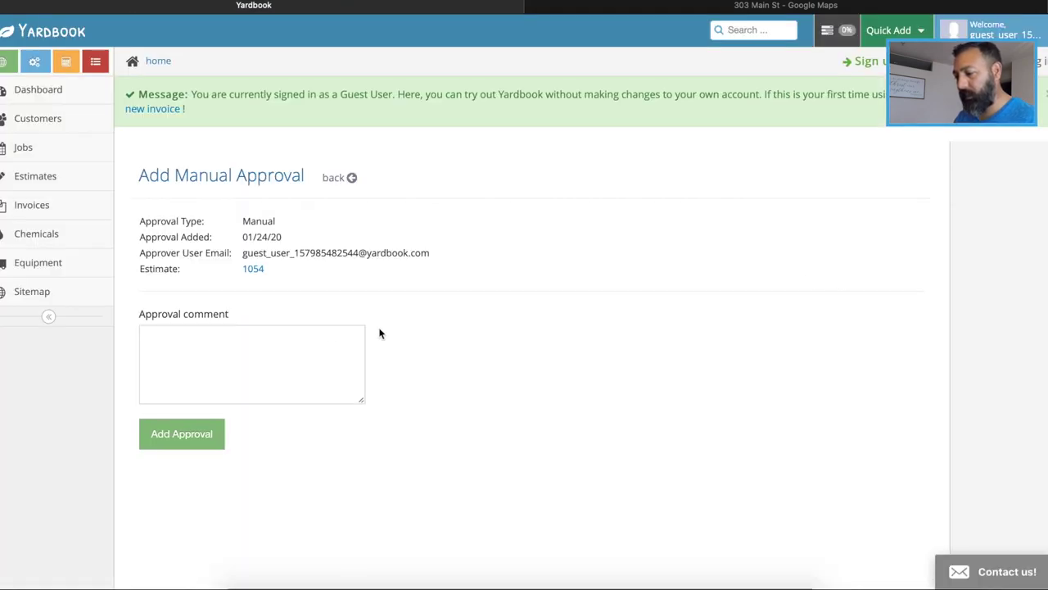
{"action": "left_click", "coordinate": [215, 437]}
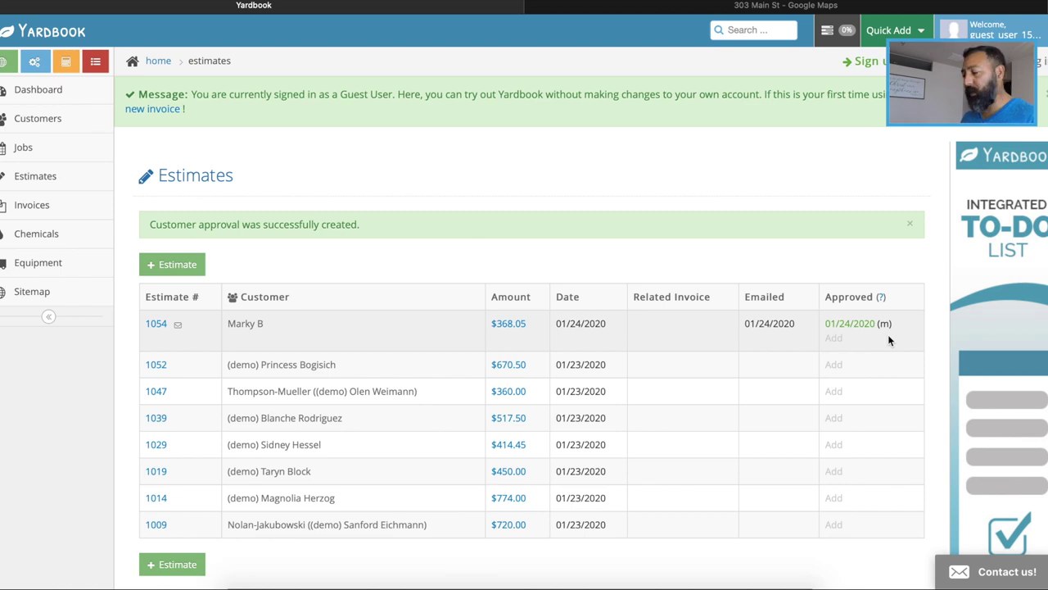
{"action": "scroll", "coordinate": [889, 340], "scroll_direction": "down", "scroll_amount": 2}
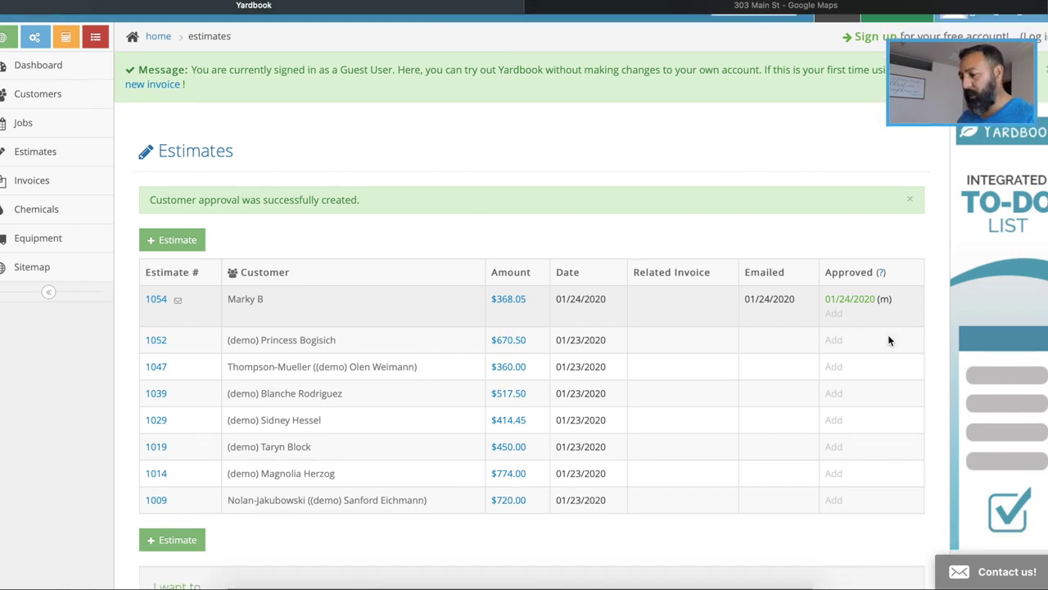
{"action": "scroll", "coordinate": [890, 339], "scroll_direction": "up", "scroll_amount": 1}
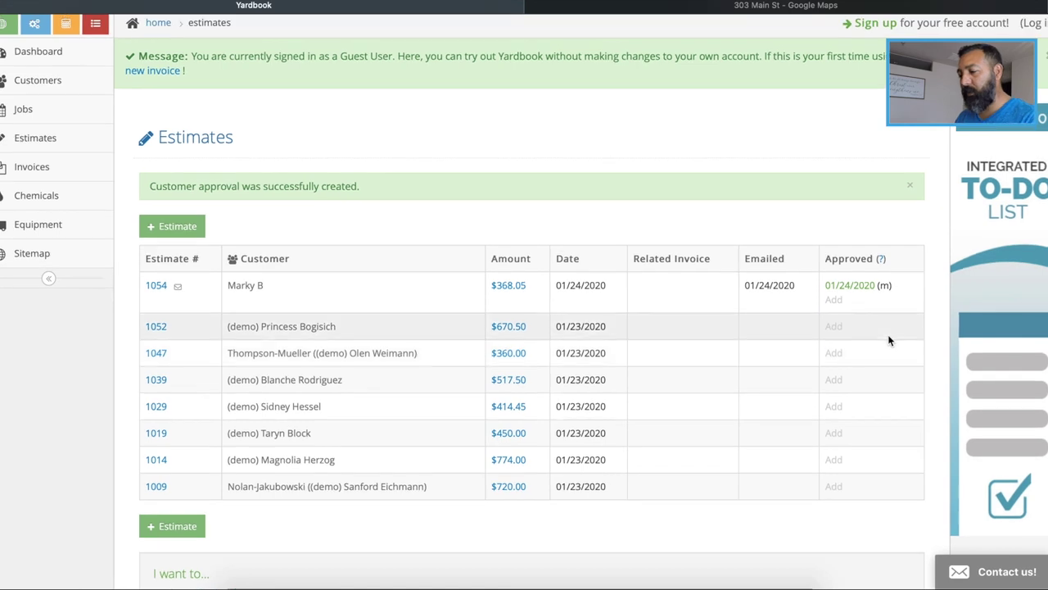
Open estimate #1054 and generate an invoice from it
{"action": "left_click", "coordinate": [155, 289]}
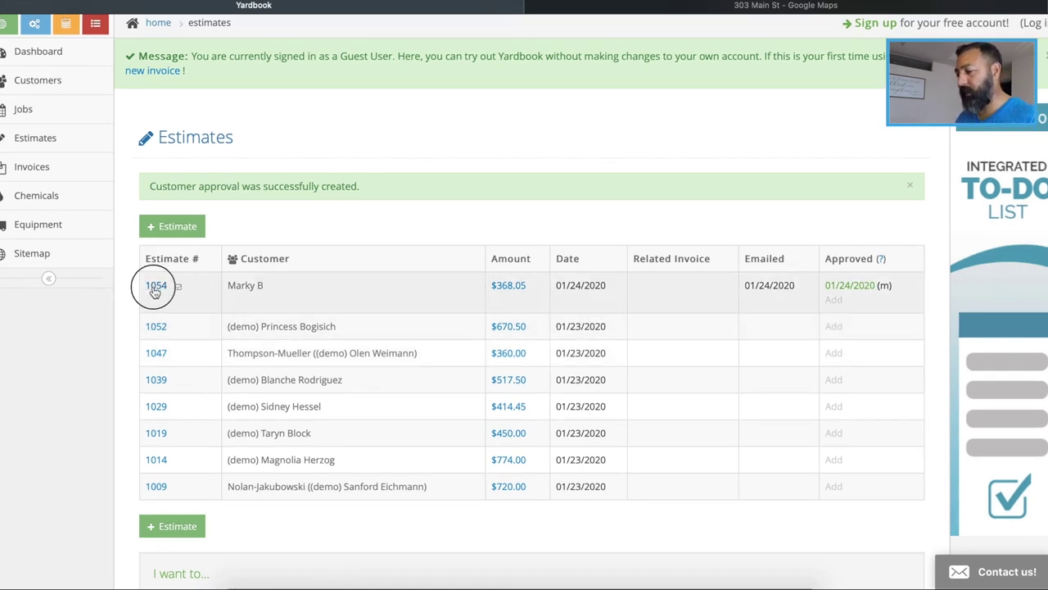
{"action": "scroll", "coordinate": [434, 368], "scroll_direction": "down", "scroll_amount": 5}
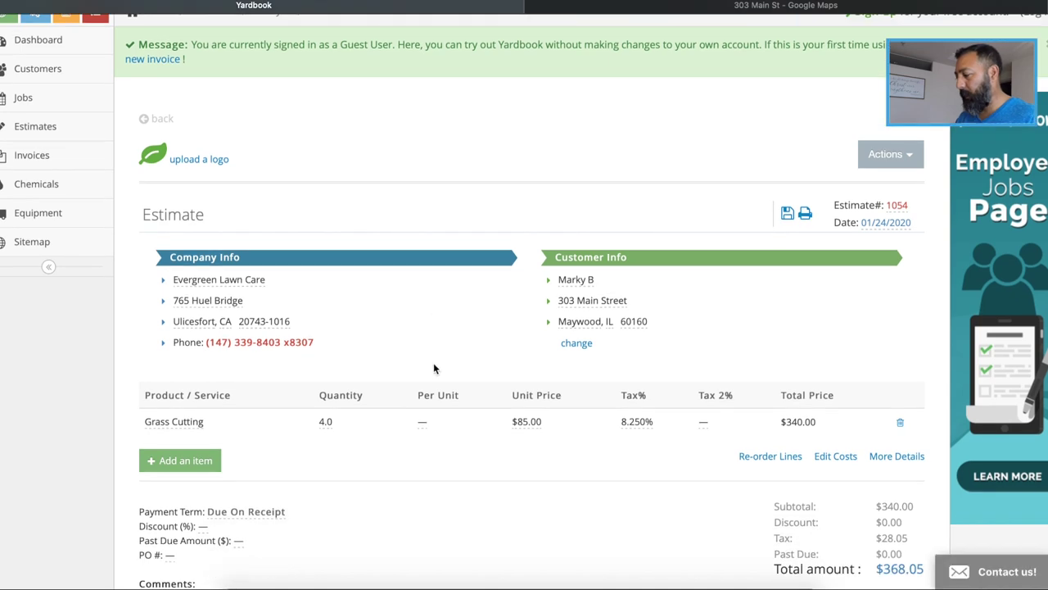
{"action": "scroll", "coordinate": [433, 367], "scroll_direction": "up", "scroll_amount": 5}
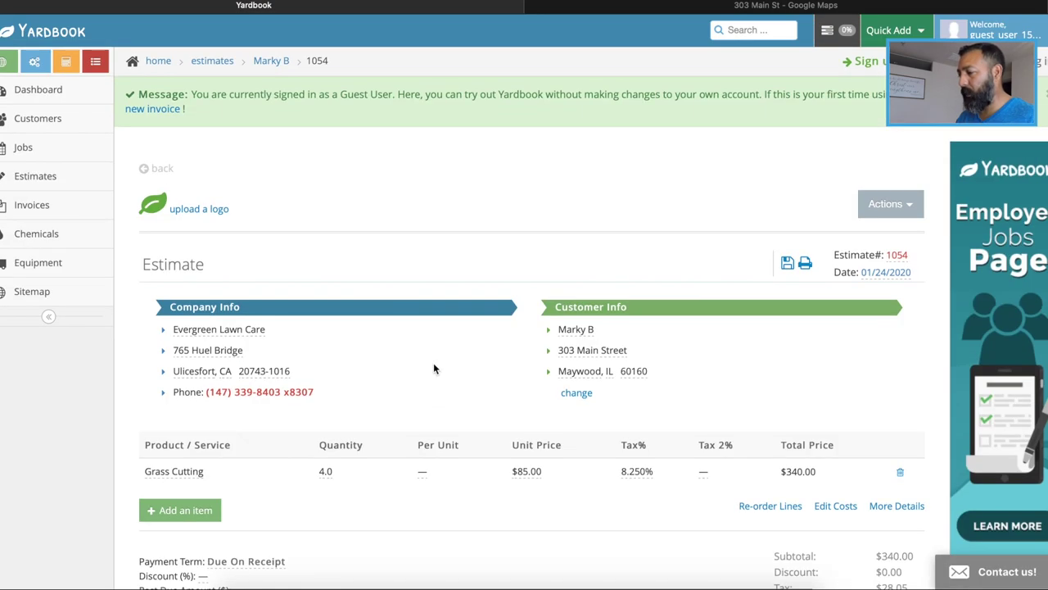
{"action": "left_click", "coordinate": [886, 209]}
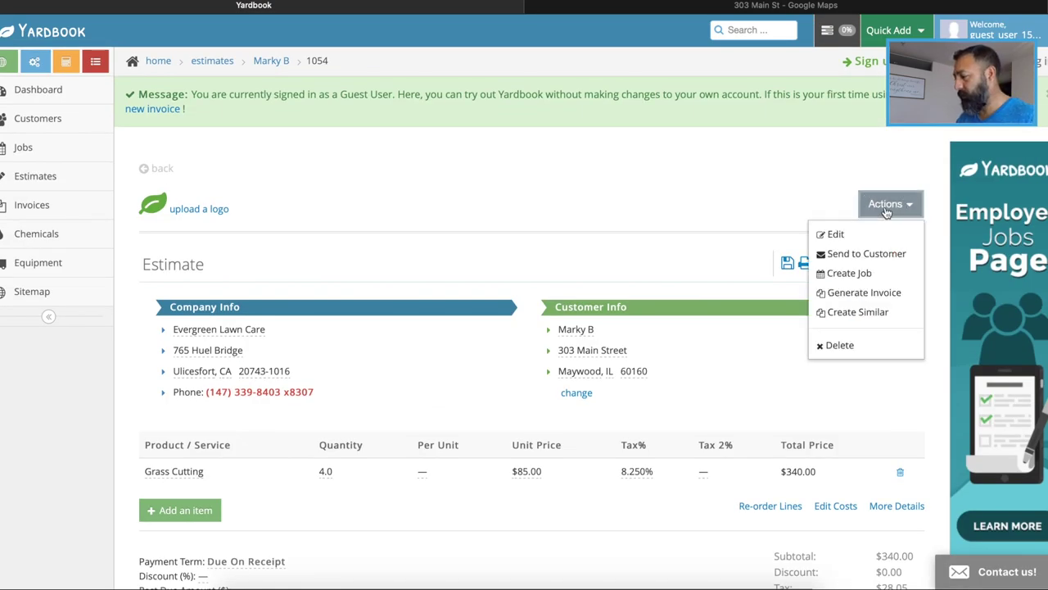
{"action": "left_click", "coordinate": [854, 297]}
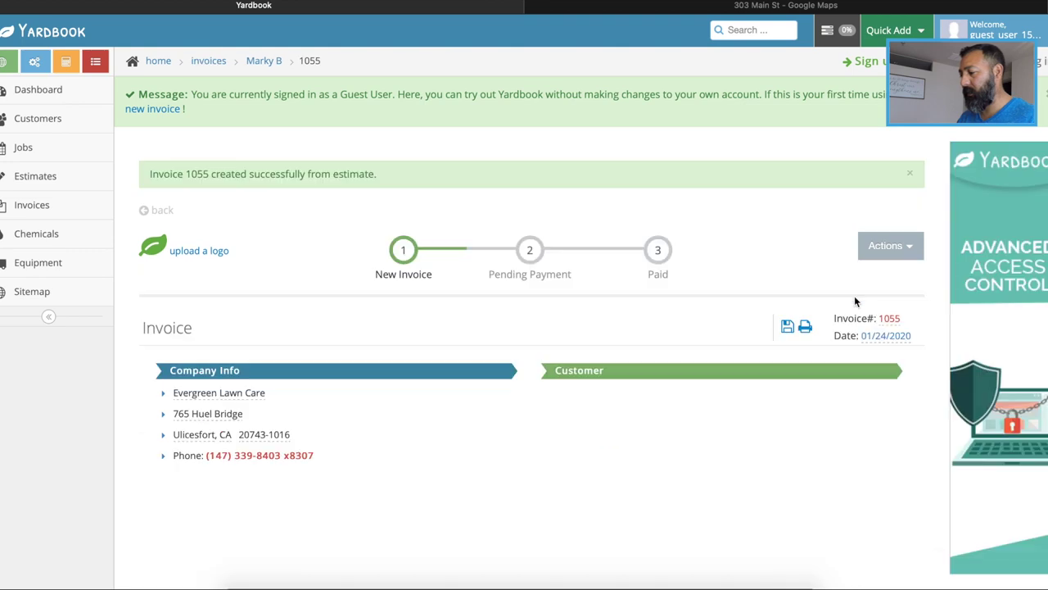
Review new invoice #1055: Grass Cutting, quantity 4.0, $368.05 total, dated 01/24/2020
{"action": "scroll", "coordinate": [702, 307], "scroll_direction": "down", "scroll_amount": 1}
{"action": "scroll", "coordinate": [701, 310], "scroll_direction": "down", "scroll_amount": 3}
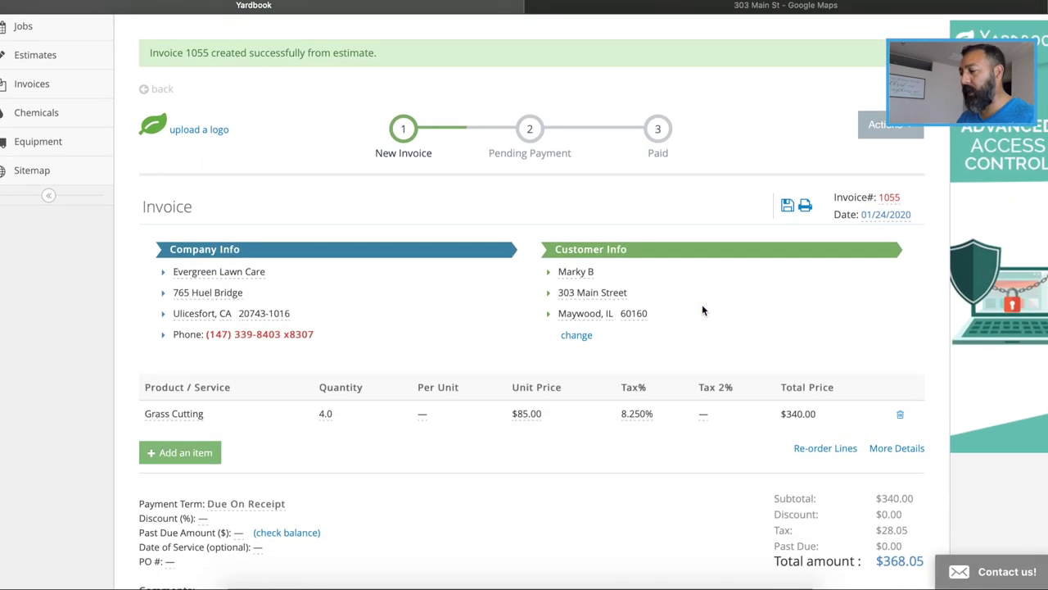
{"action": "scroll", "coordinate": [702, 310], "scroll_direction": "down", "scroll_amount": 3}
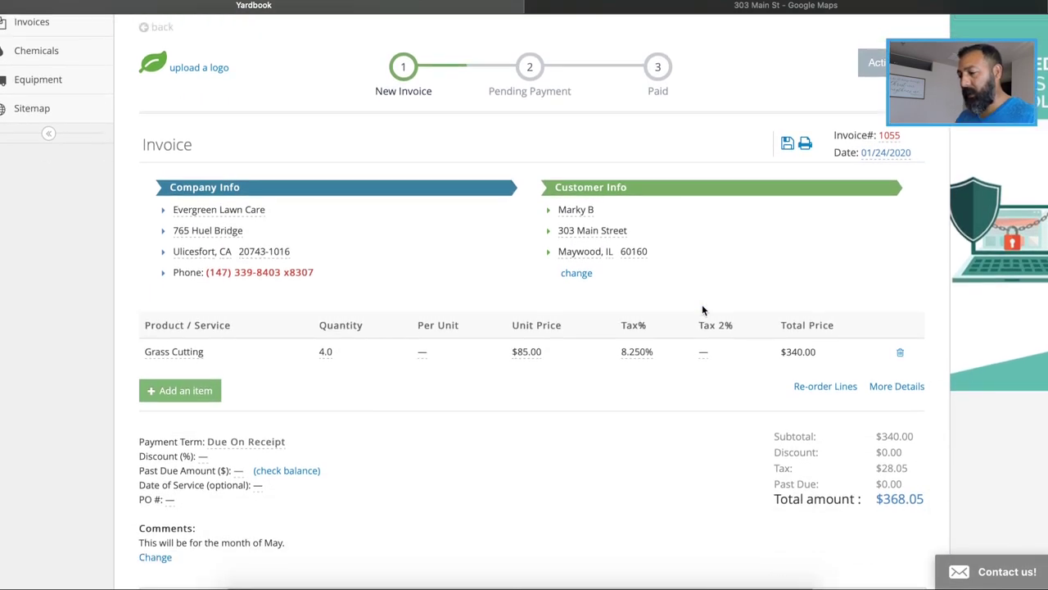
{"action": "scroll", "coordinate": [702, 310], "scroll_direction": "down", "scroll_amount": 7}
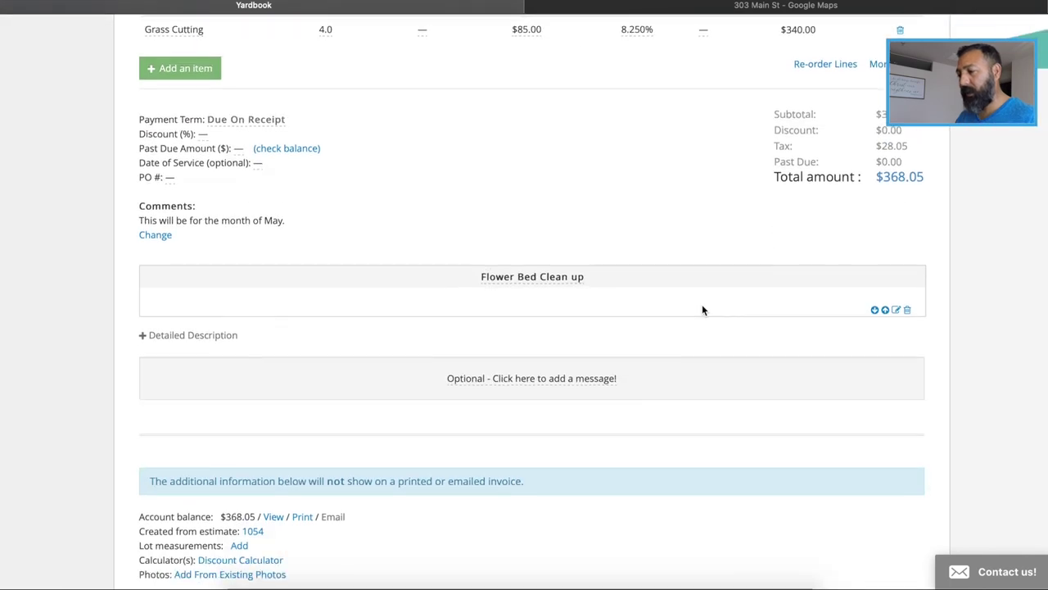
{"action": "scroll", "coordinate": [702, 309], "scroll_direction": "up", "scroll_amount": 12}
{"action": "scroll", "coordinate": [702, 309], "scroll_direction": "down", "scroll_amount": 1}
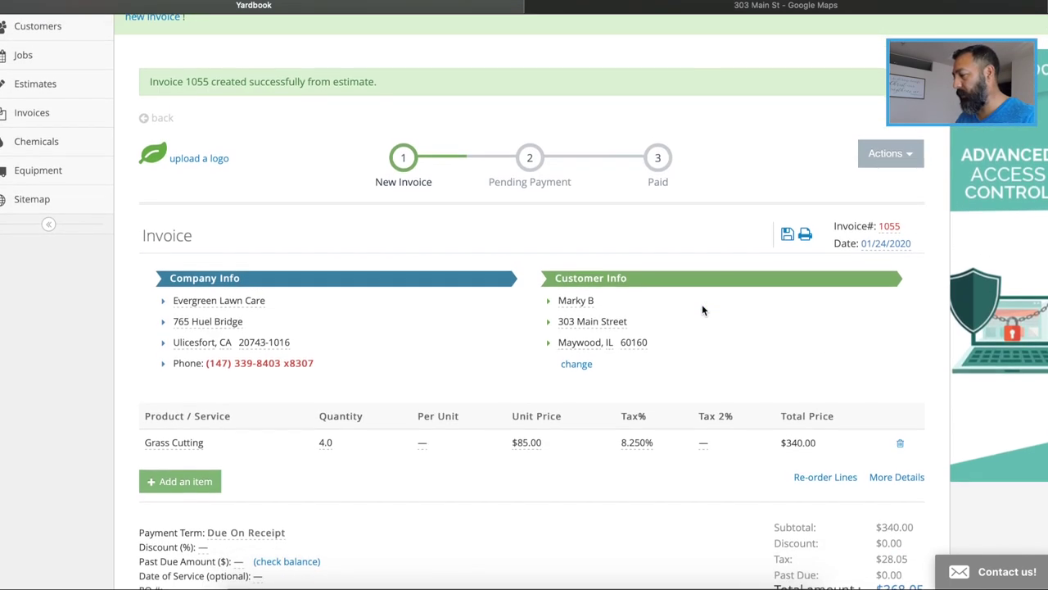
{"action": "scroll", "coordinate": [702, 307], "scroll_direction": "down", "scroll_amount": 1}
{"action": "right_click", "coordinate": [702, 307]}
{"action": "left_click", "coordinate": [699, 239]}
{"action": "scroll", "coordinate": [696, 197], "scroll_direction": "down", "scroll_amount": 5}
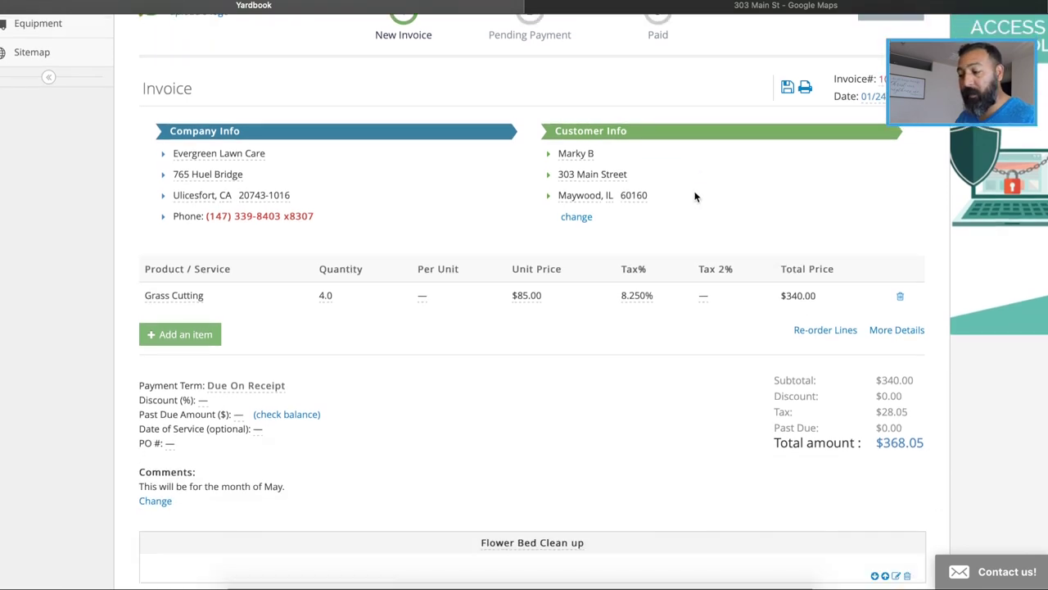
{"action": "scroll", "coordinate": [696, 196], "scroll_direction": "down", "scroll_amount": 5}
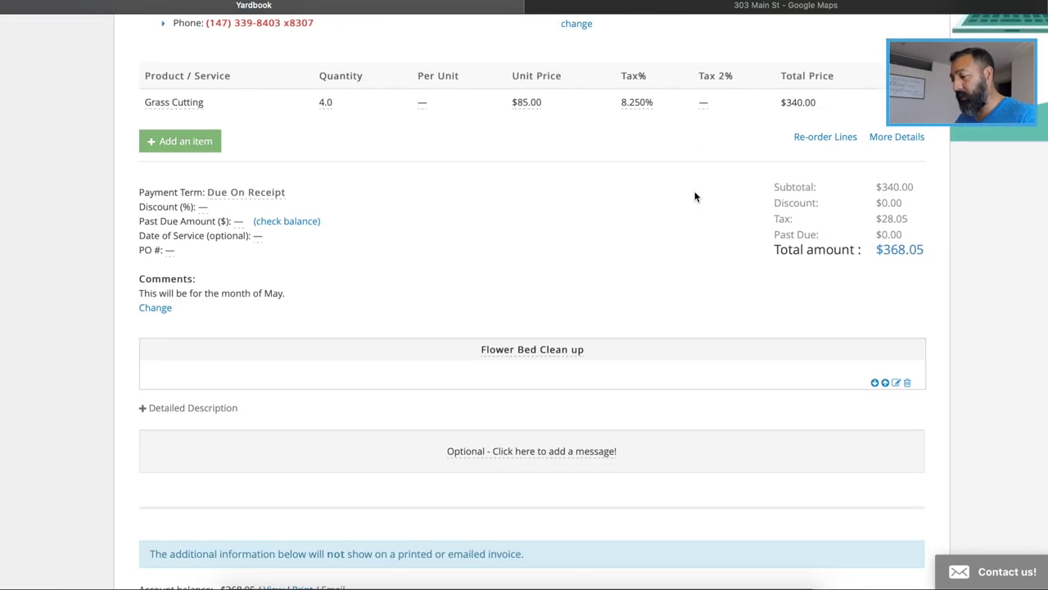
{"action": "scroll", "coordinate": [696, 196], "scroll_direction": "down", "scroll_amount": 5}
{"action": "scroll", "coordinate": [695, 194], "scroll_direction": "up", "scroll_amount": 15}
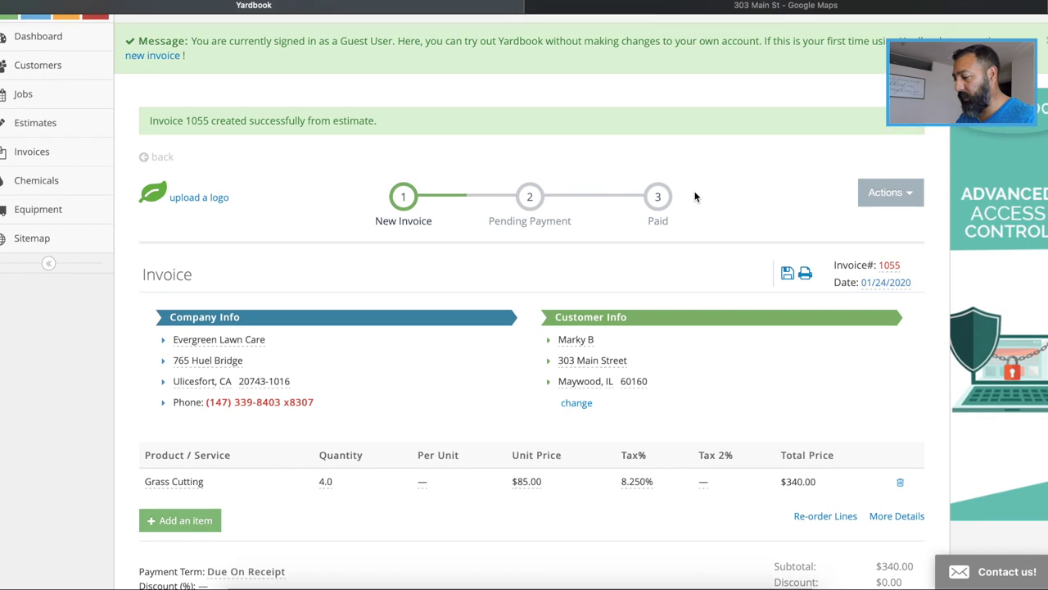
{"action": "scroll", "coordinate": [802, 408], "scroll_direction": "down", "scroll_amount": 5}
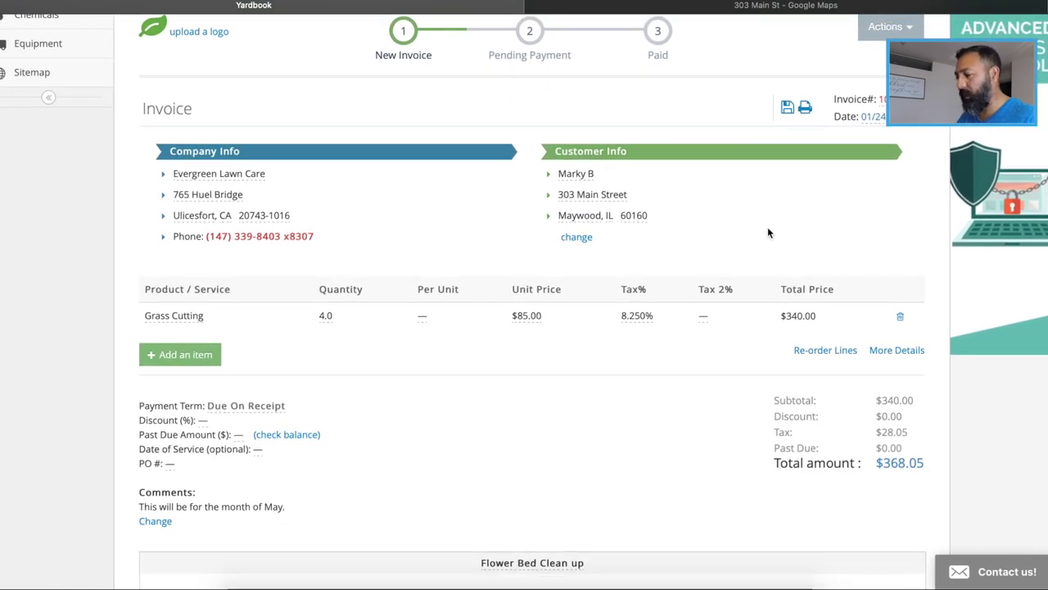
{"action": "scroll", "coordinate": [767, 232], "scroll_direction": "up", "scroll_amount": 4}
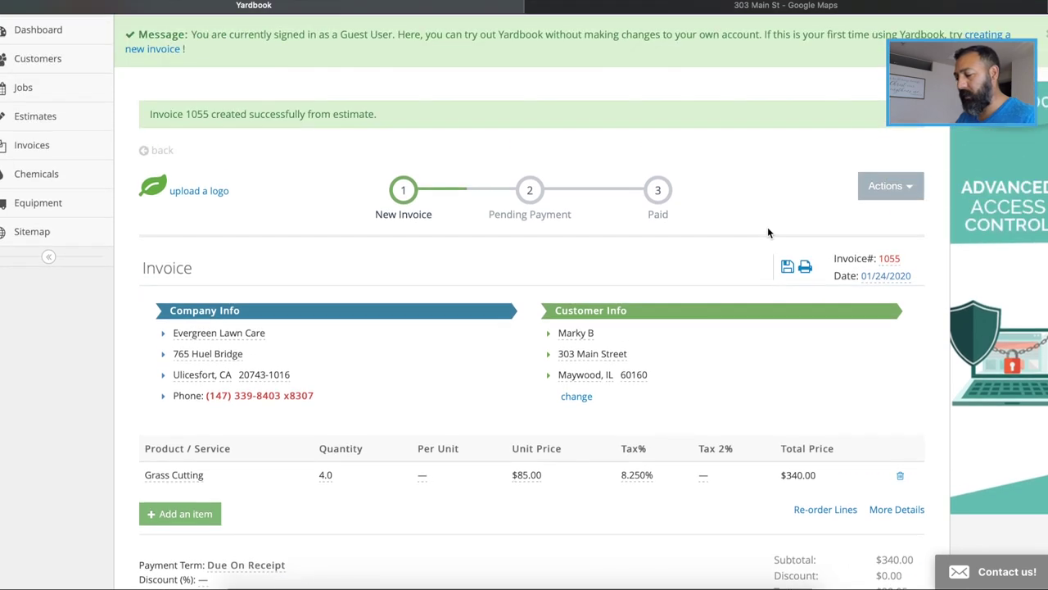
{"action": "scroll", "coordinate": [767, 233], "scroll_direction": "down", "scroll_amount": 2}
{"action": "scroll", "coordinate": [767, 232], "scroll_direction": "up", "scroll_amount": 3}
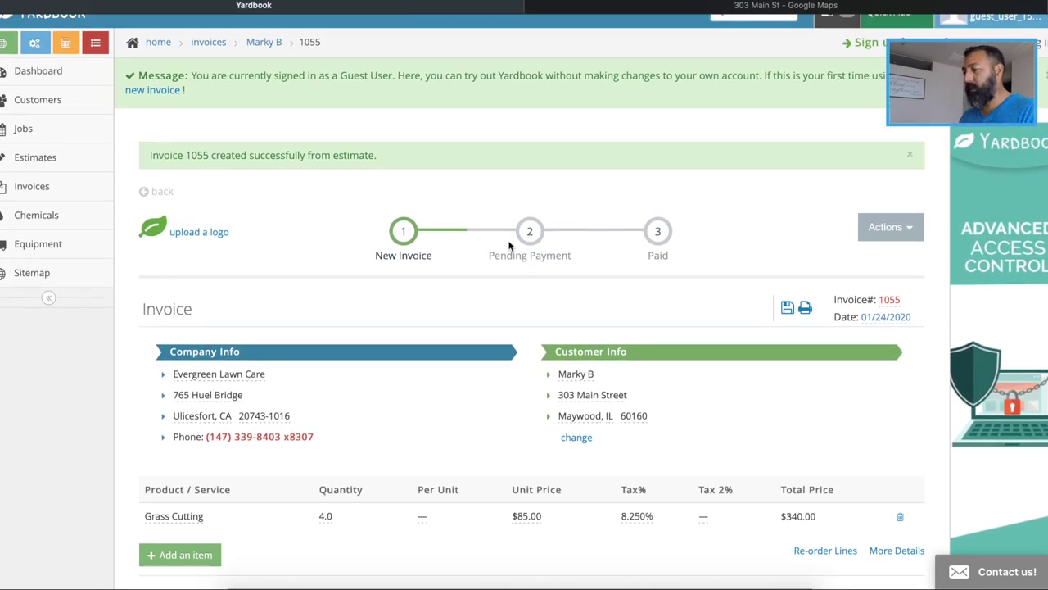
Start an email to the customer for invoice #1055
{"action": "mouse_move", "coordinate": [530, 233]}
{"action": "left_click", "coordinate": [885, 227]}
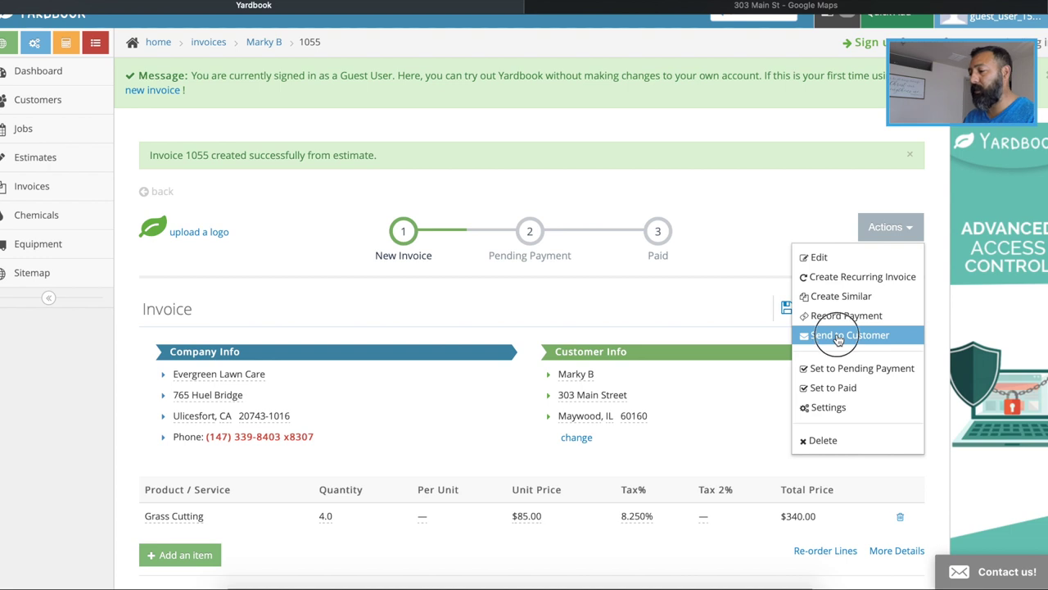
{"action": "left_click", "coordinate": [838, 337]}
{"action": "left_click", "coordinate": [436, 180]}
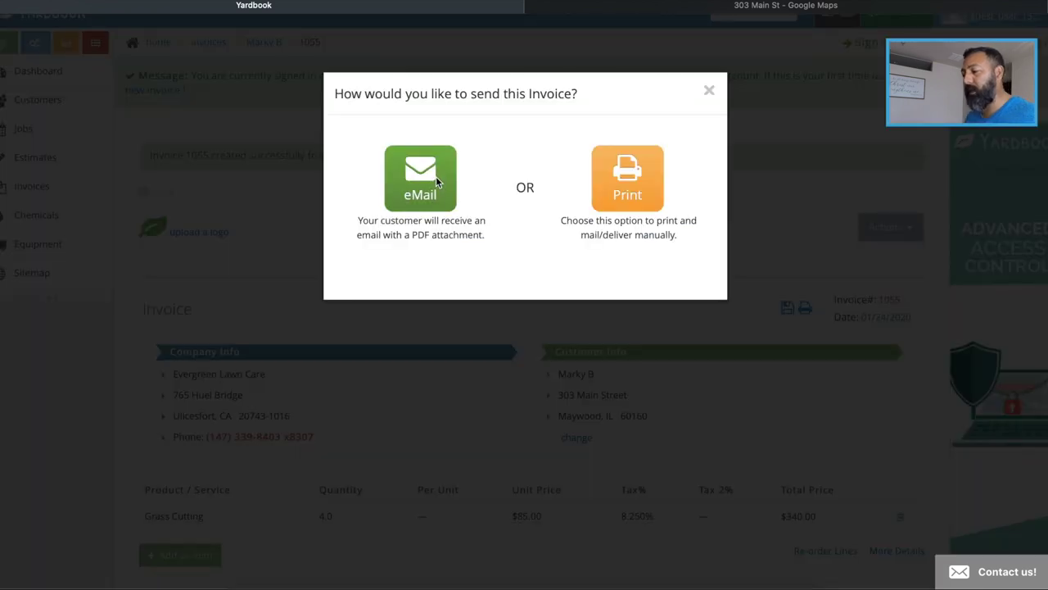
Edit the email message to read 'Here is your invoice for the following month.'
{"action": "scroll", "coordinate": [377, 352], "scroll_direction": "down", "scroll_amount": 1}
{"action": "scroll", "coordinate": [377, 352], "scroll_direction": "up", "scroll_amount": 1}
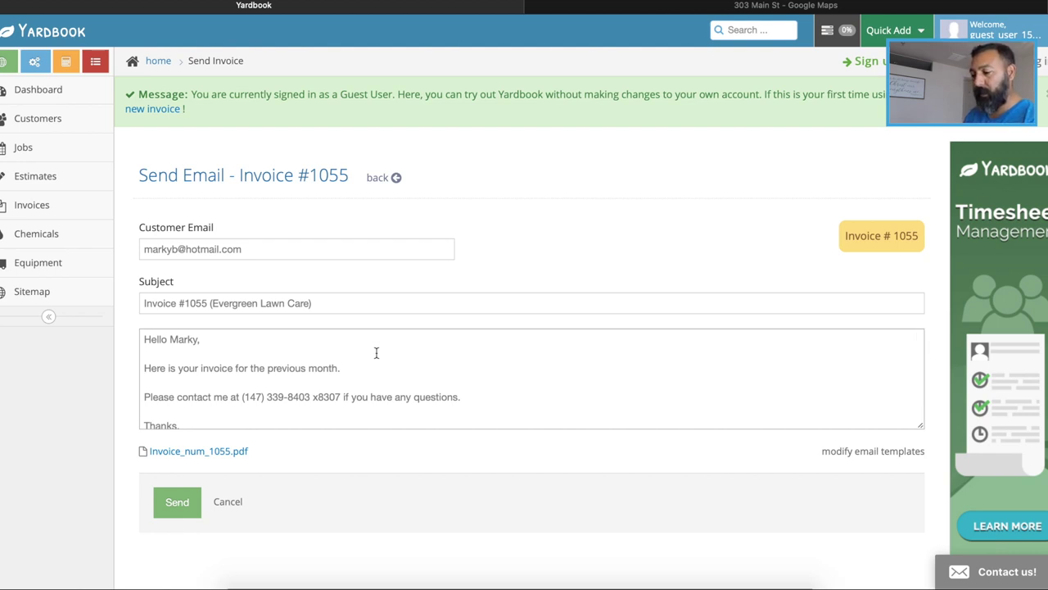
{"action": "scroll", "coordinate": [377, 352], "scroll_direction": "down", "scroll_amount": 1}
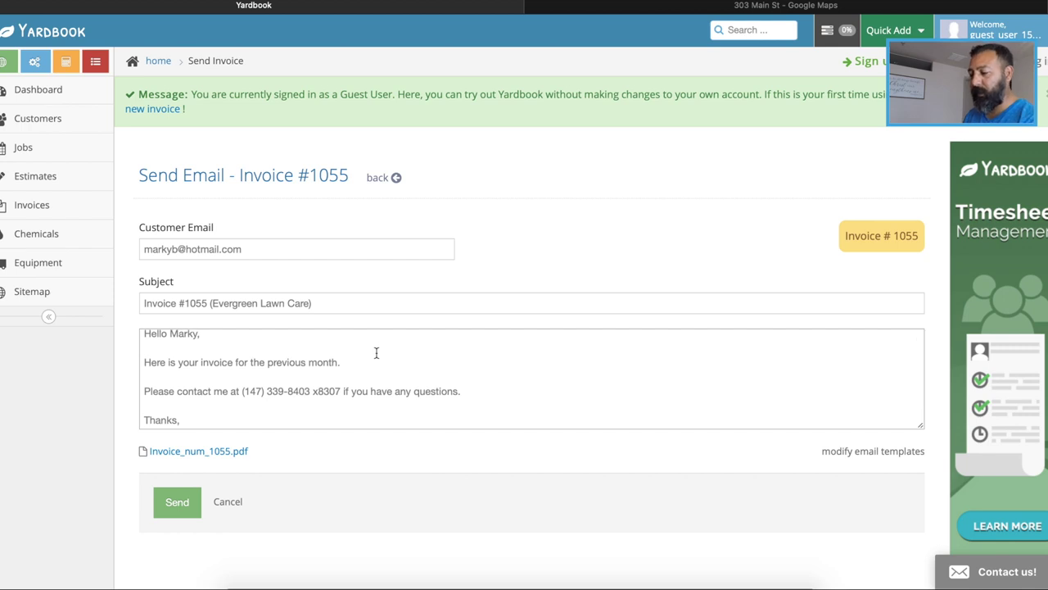
{"action": "scroll", "coordinate": [376, 352], "scroll_direction": "down", "scroll_amount": 1}
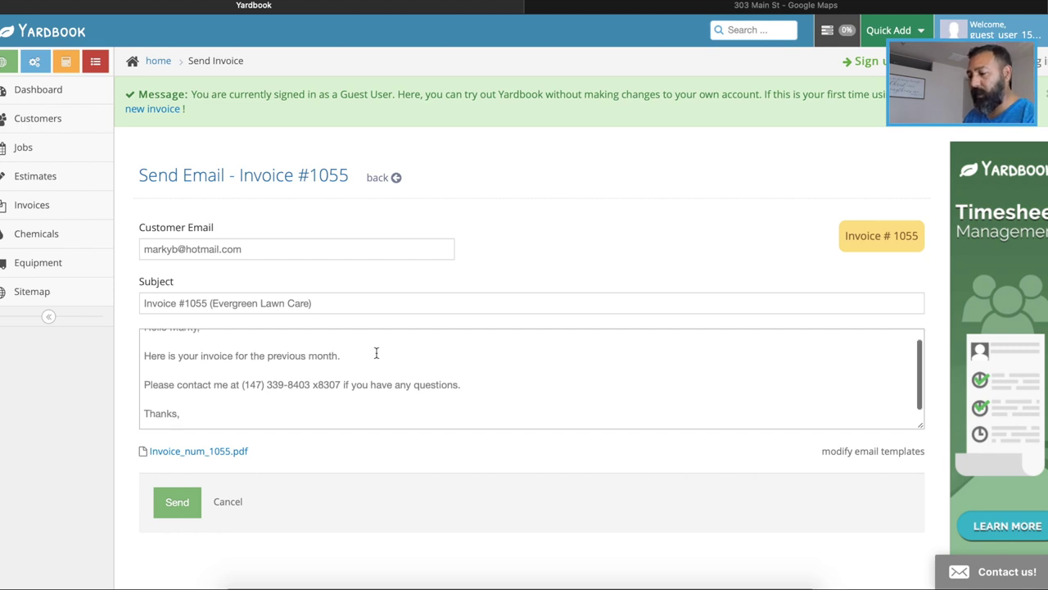
{"action": "left_click", "coordinate": [304, 357]}
{"action": "key", "text": "BackSpace"}
{"action": "key", "text": "BackSpace"}
{"action": "key", "text": "BackSpace"}
{"action": "key", "text": "BackSpace"}
{"action": "key", "text": "BackSpace"}
{"action": "key", "text": "BackSpace"}
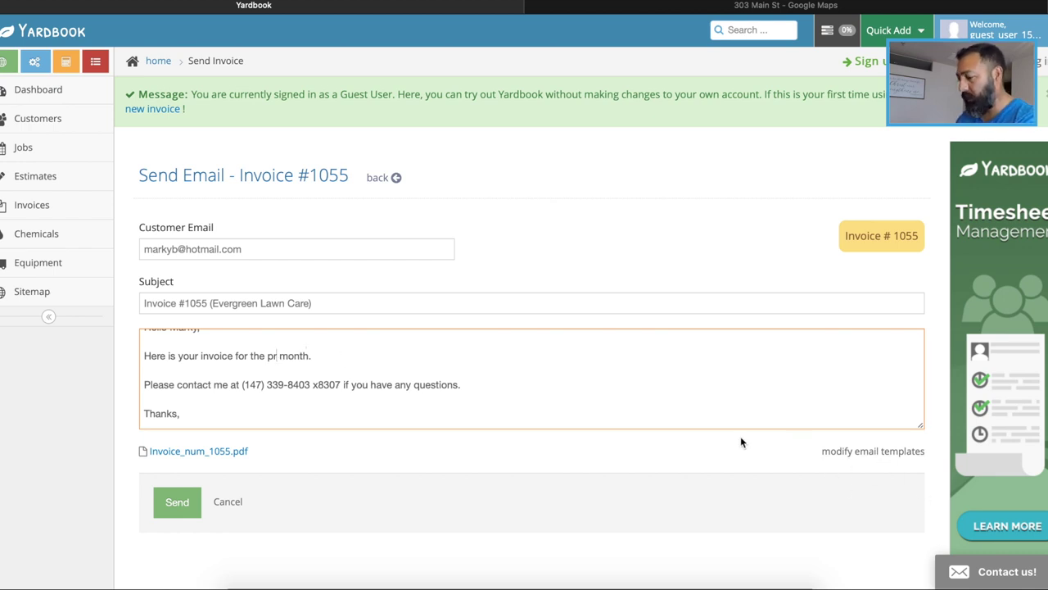
{"action": "key", "text": "BackSpace"}
{"action": "key", "text": "BackSpace"}
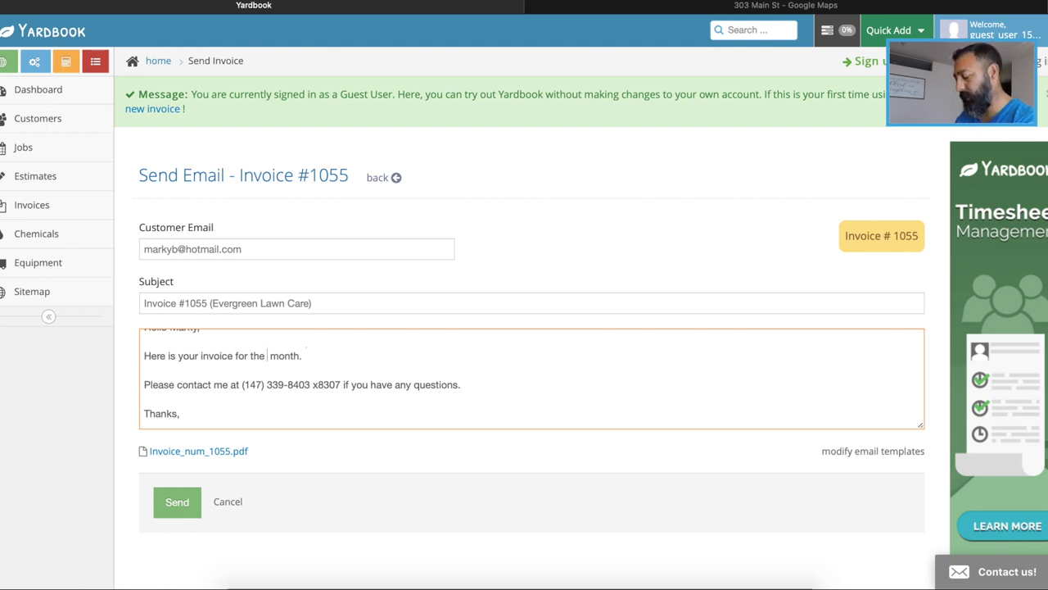
{"action": "type", "text": "f"}
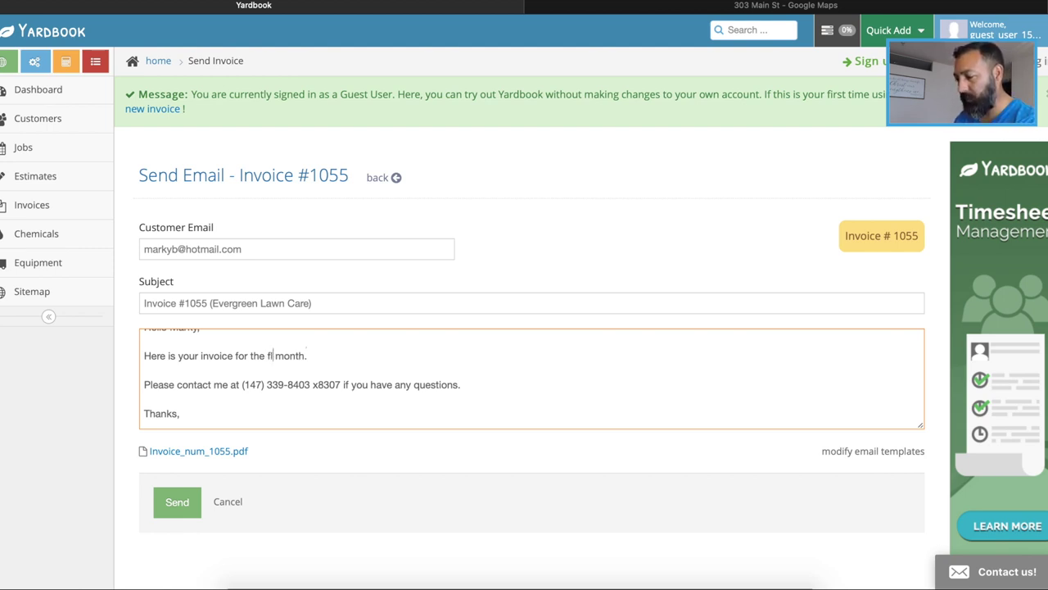
{"action": "type", "text": "ollowin"}
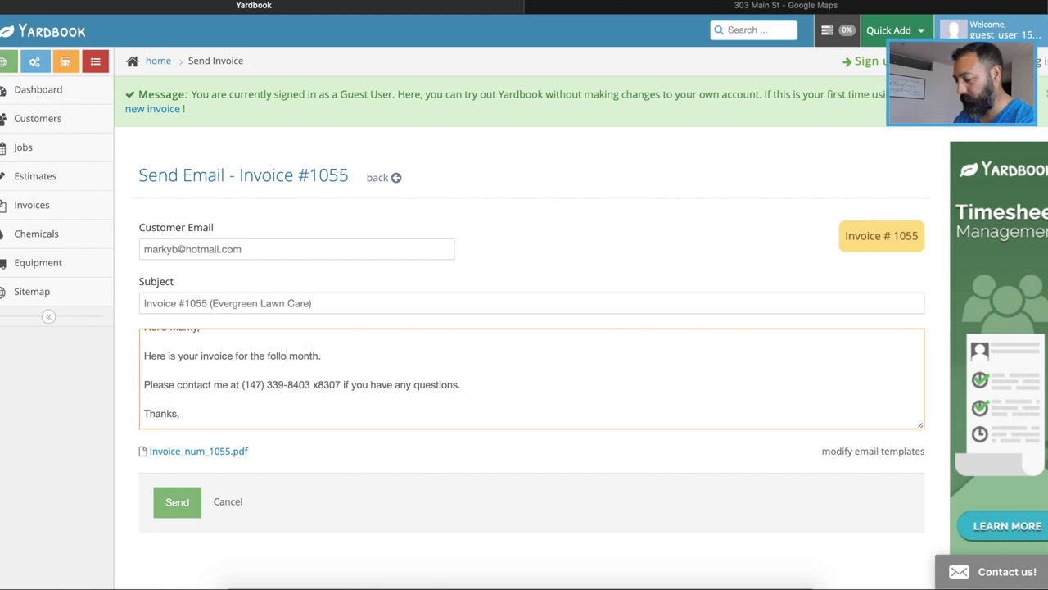
{"action": "type", "text": "g"}
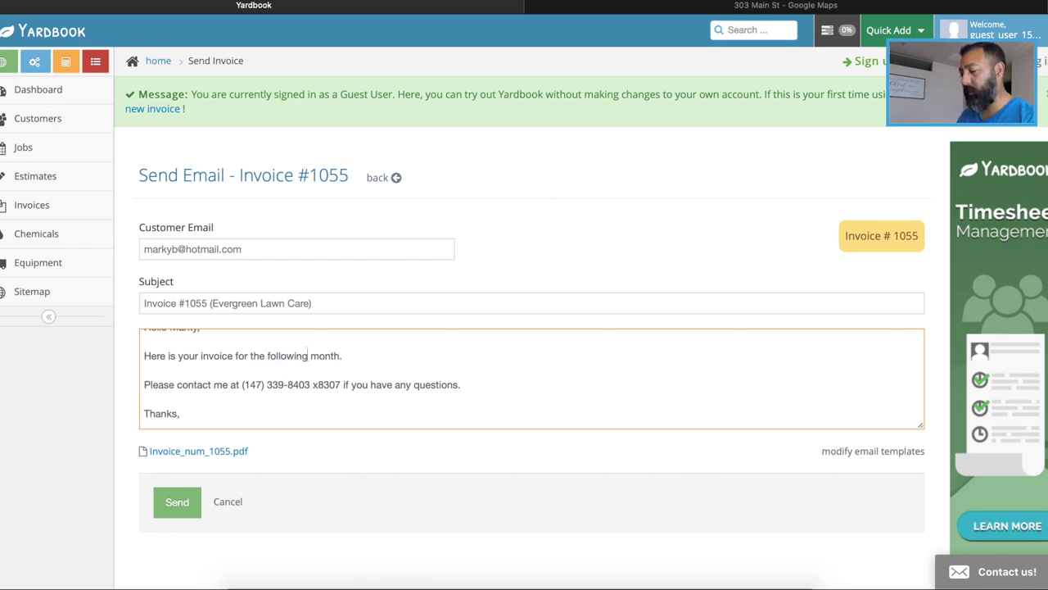
{"action": "scroll", "coordinate": [415, 516], "scroll_direction": "up", "scroll_amount": 1}
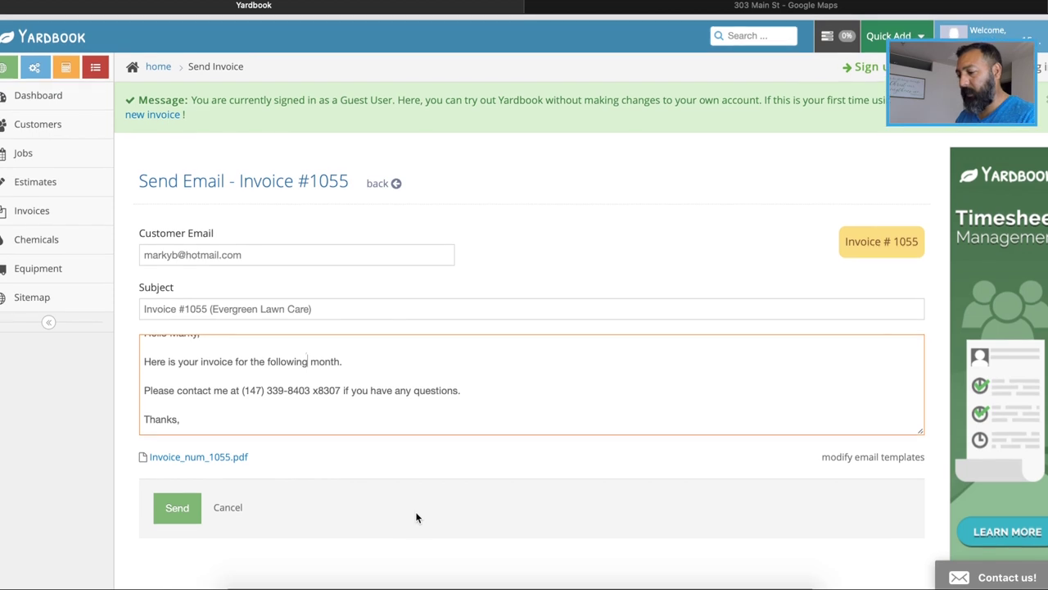
{"action": "left_click", "coordinate": [159, 502]}
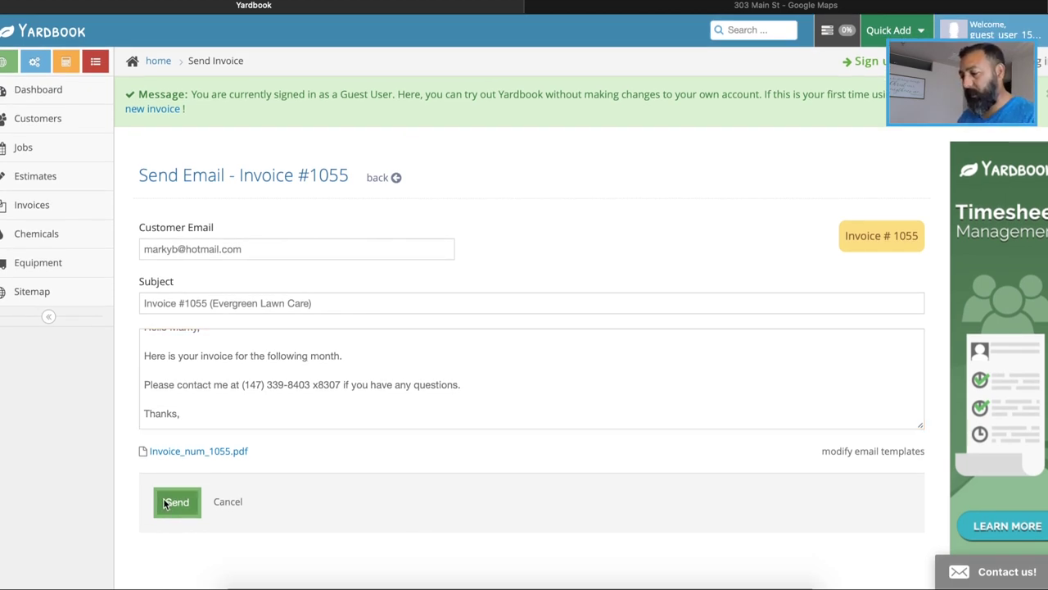
Email invoice #1055 and confirm it is listed as Pending at $368.05
{"action": "left_click", "coordinate": [172, 502]}
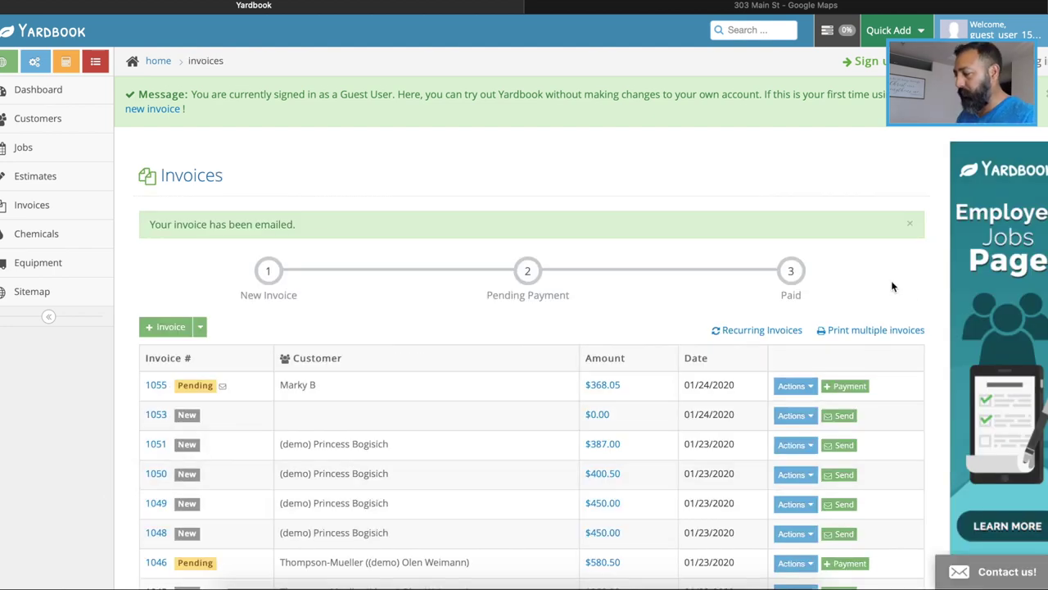
{"action": "scroll", "coordinate": [893, 286], "scroll_direction": "down", "scroll_amount": 1}
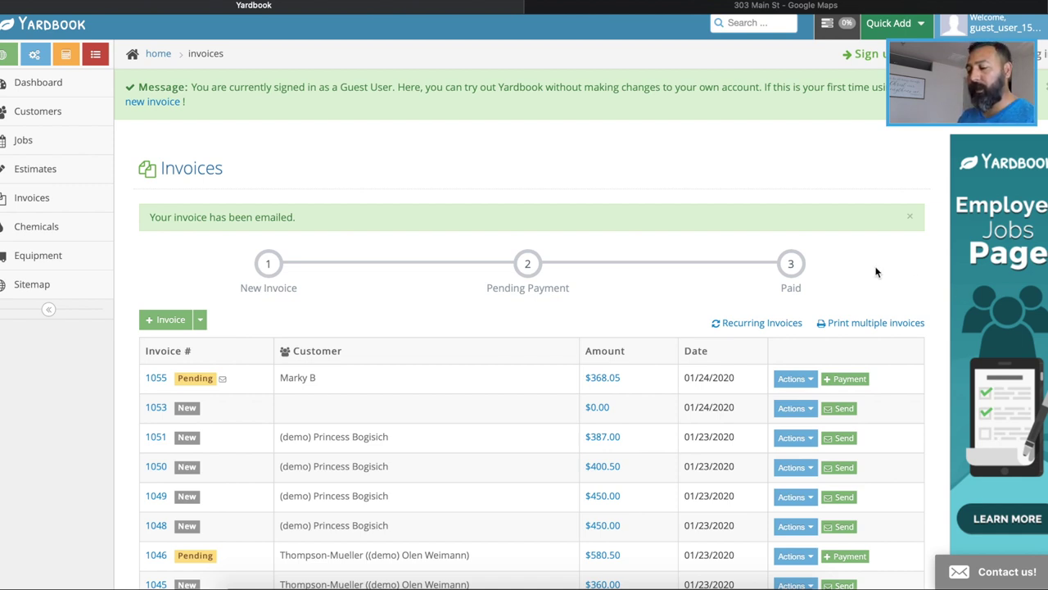
{"action": "scroll", "coordinate": [876, 271], "scroll_direction": "down", "scroll_amount": 1}
{"action": "mouse_move", "coordinate": [187, 314]}
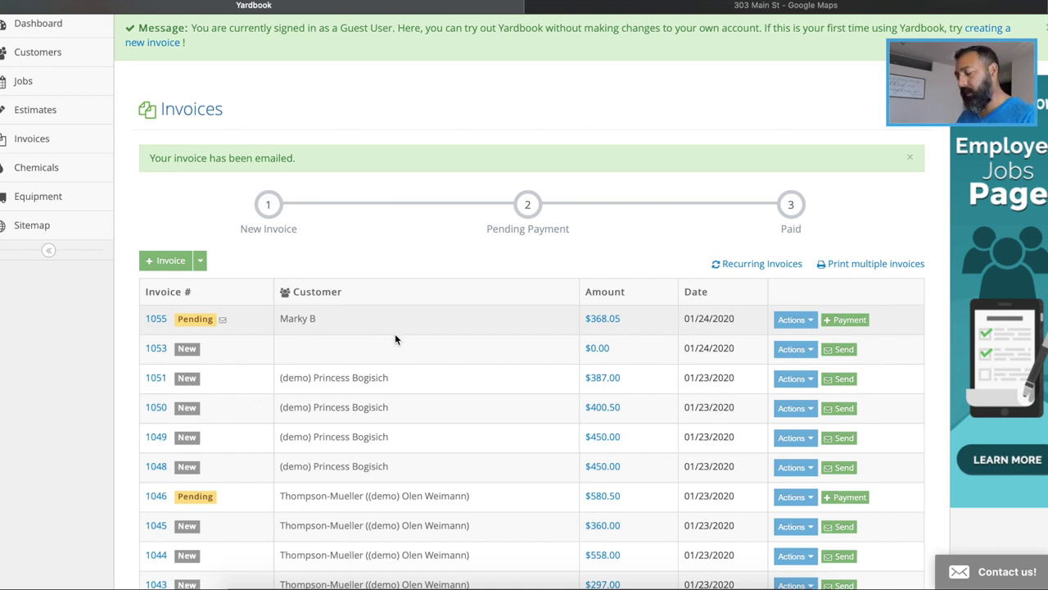
{"action": "scroll", "coordinate": [395, 333], "scroll_direction": "down", "scroll_amount": 1}
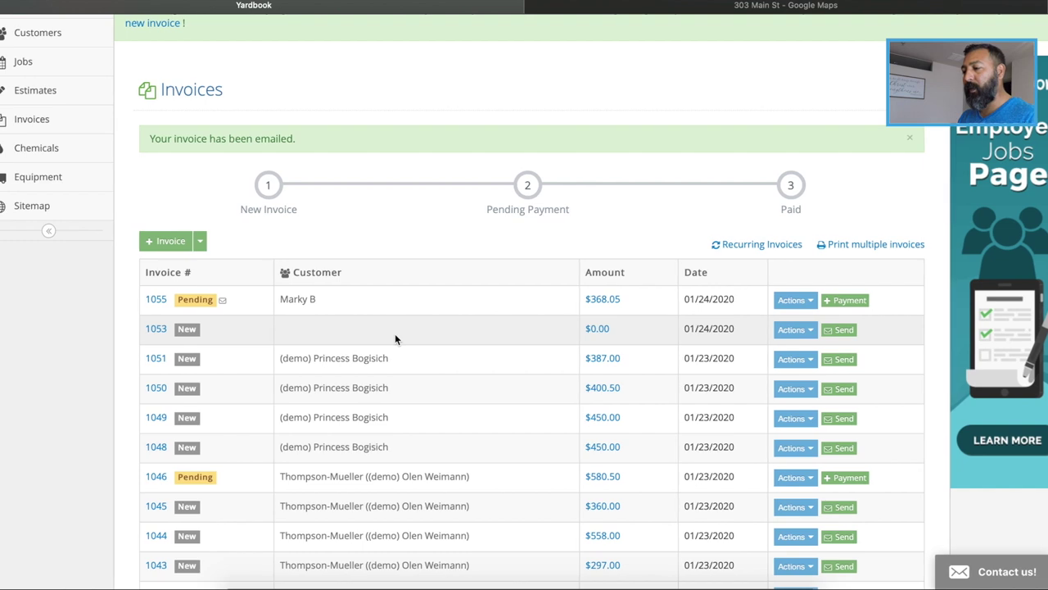
{"action": "scroll", "coordinate": [395, 333], "scroll_direction": "up", "scroll_amount": 3}
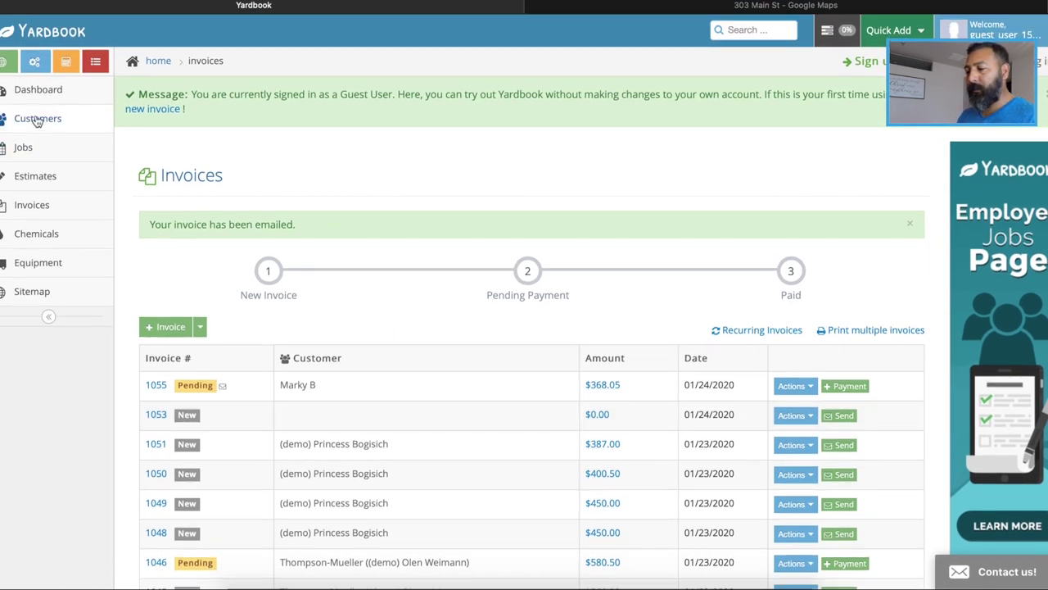